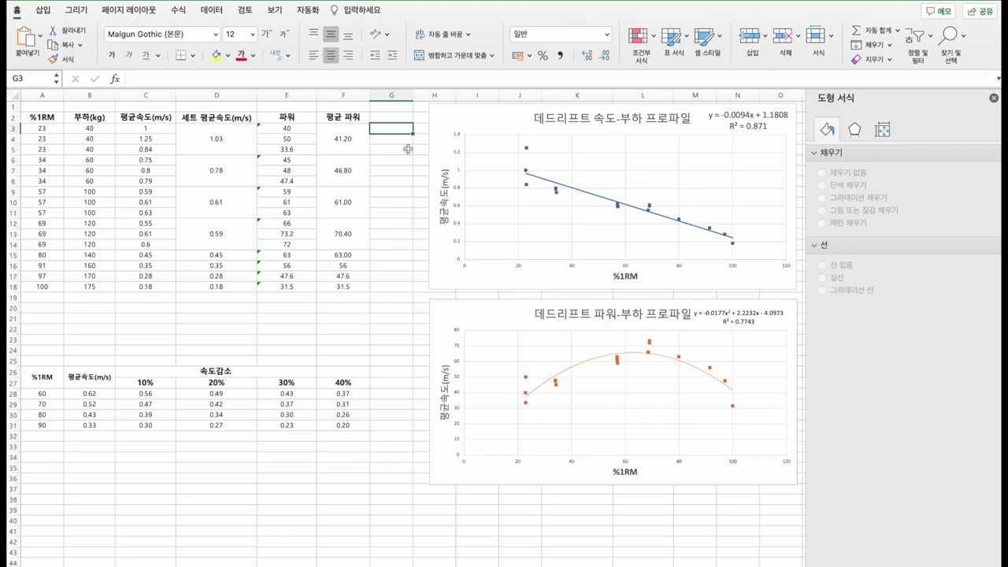
Close the shape formatting pane so the worksheet fills the window
click(405, 139)
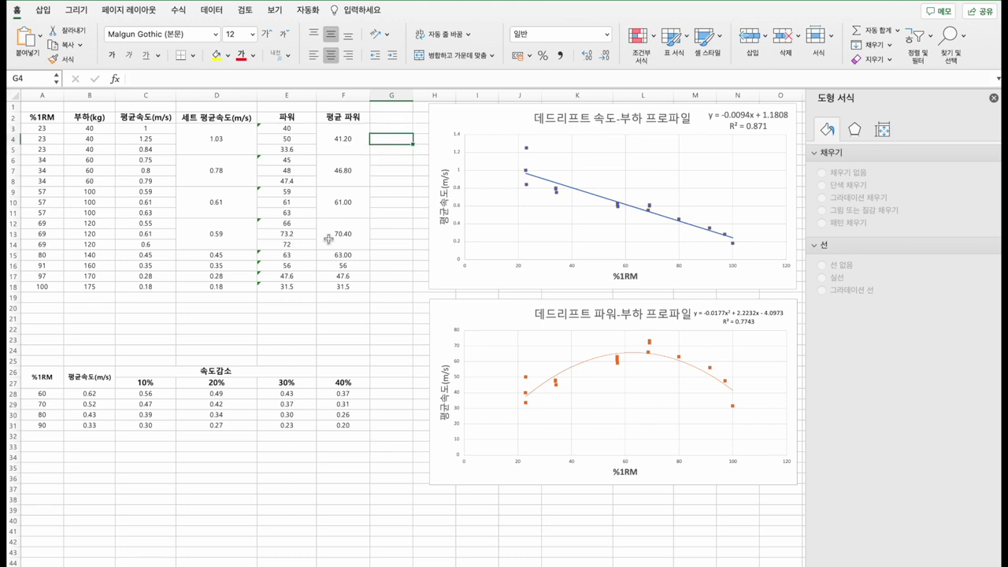
drag(61, 287, 286, 276)
click(577, 530)
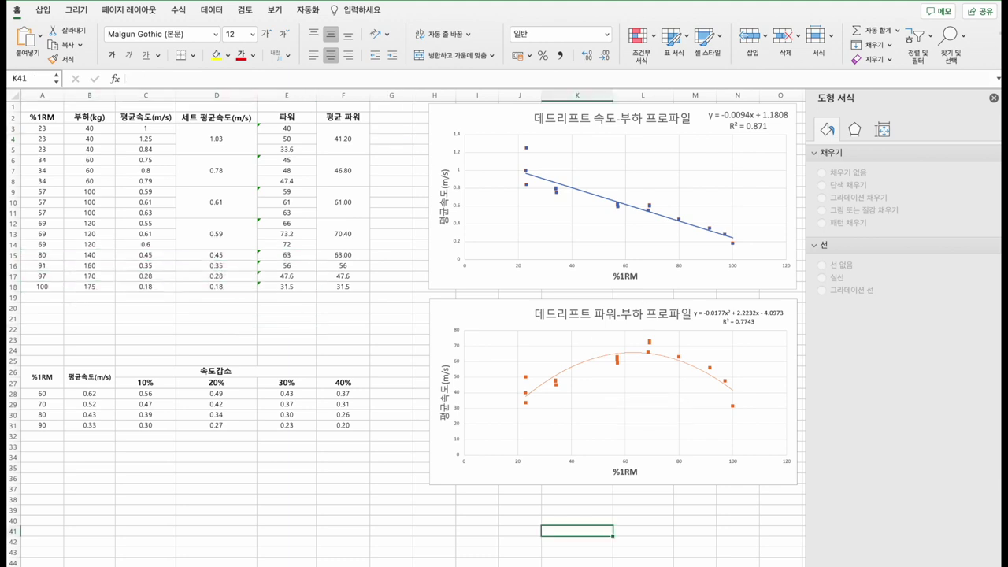
click(994, 98)
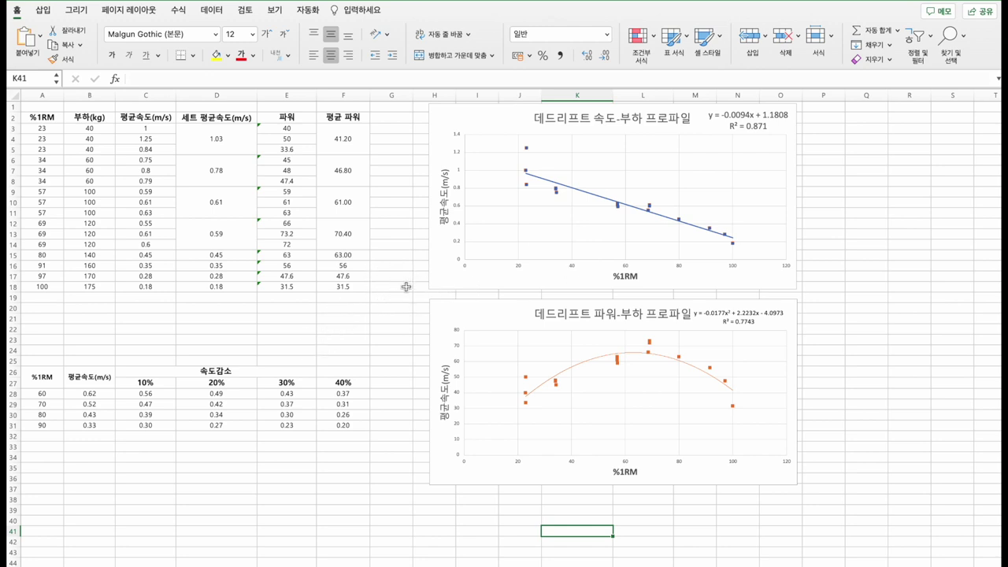
Write the 1RM estimation notes in D21:D25: 1Rm 추정공식, W0 + W1, W1 = W0 x 0.025 X R, W0 = 10kg, R = 12
click(249, 349)
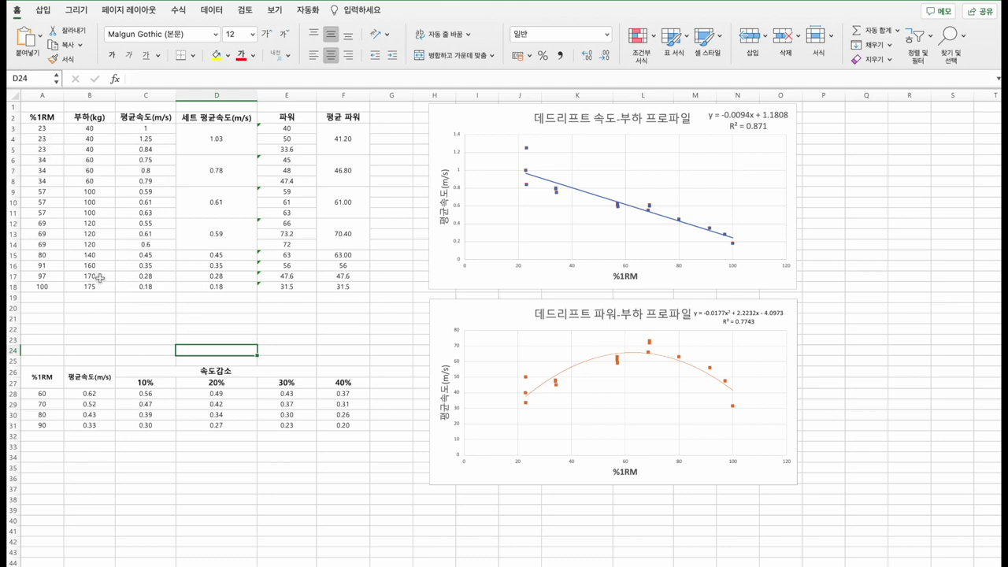
click(63, 303)
click(148, 310)
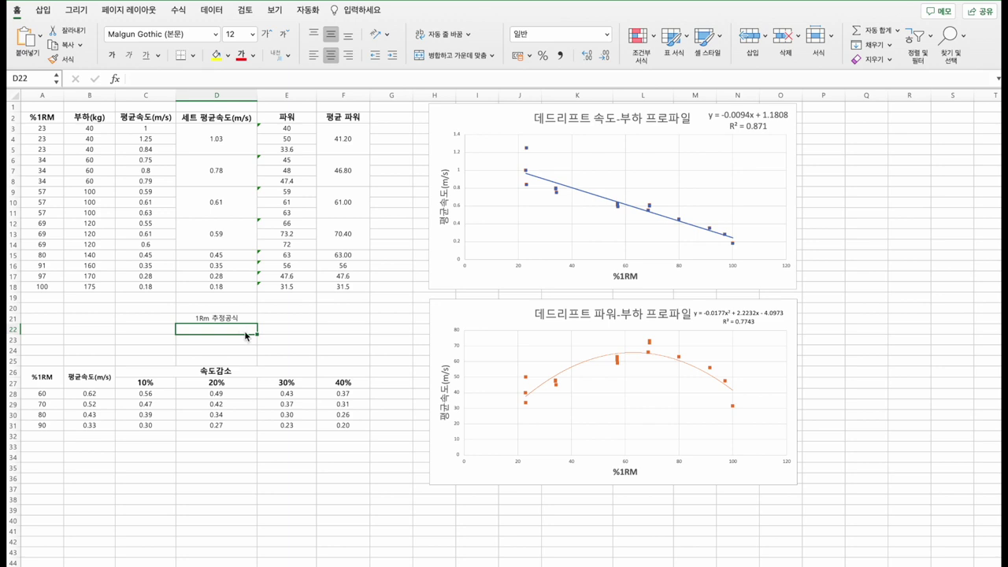
click(222, 322)
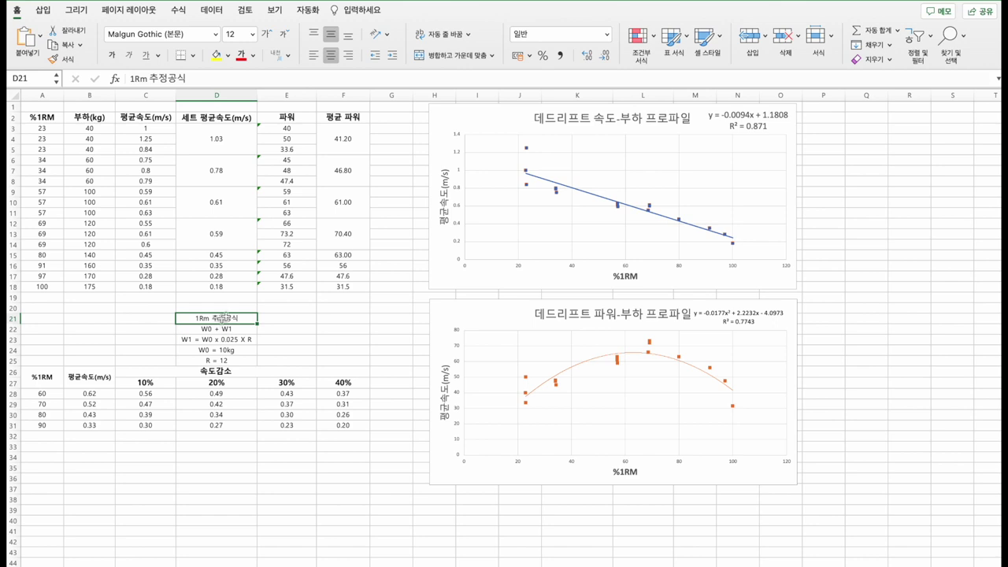
click(241, 308)
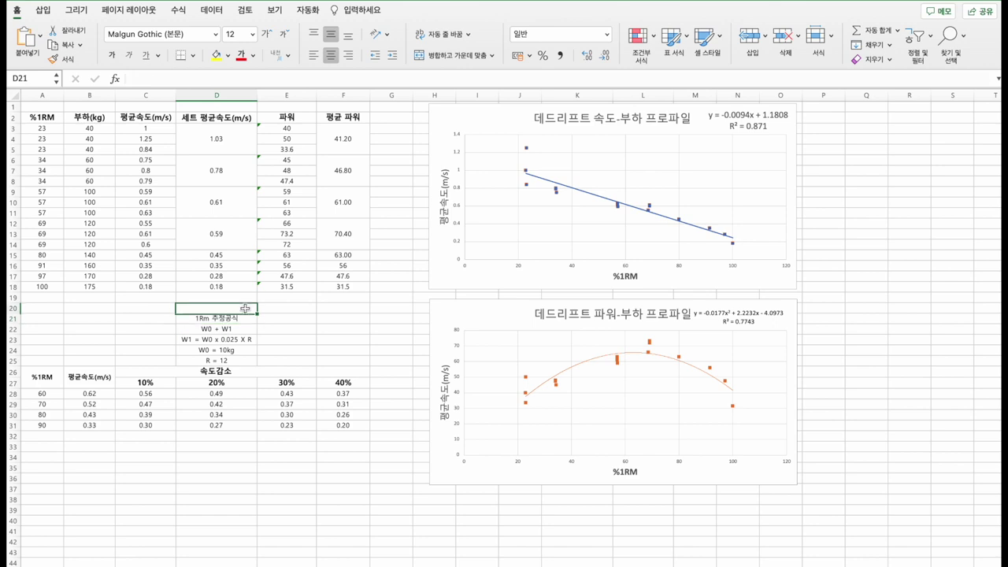
click(211, 341)
click(209, 351)
double_click(210, 351)
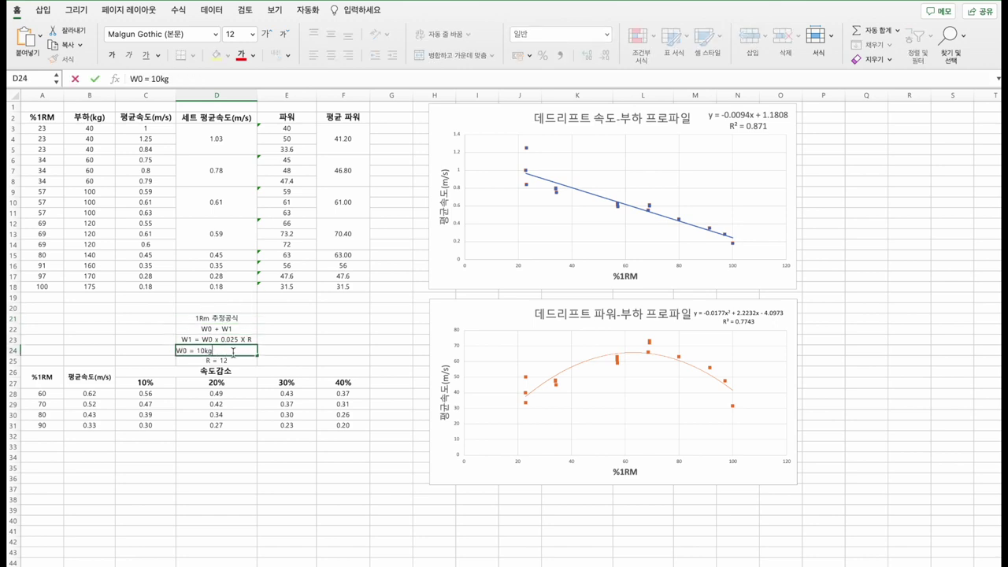
click(227, 362)
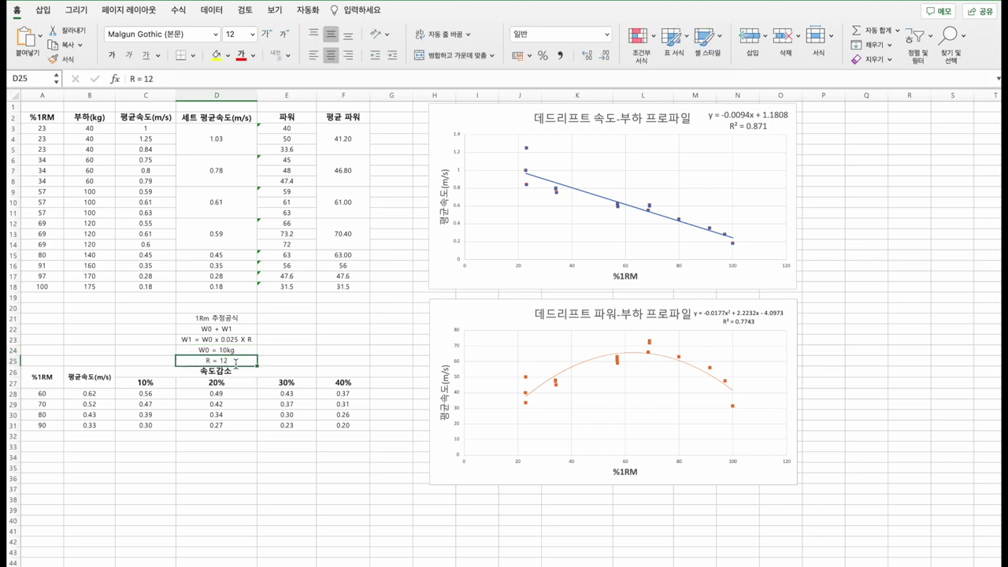
double_click(235, 362)
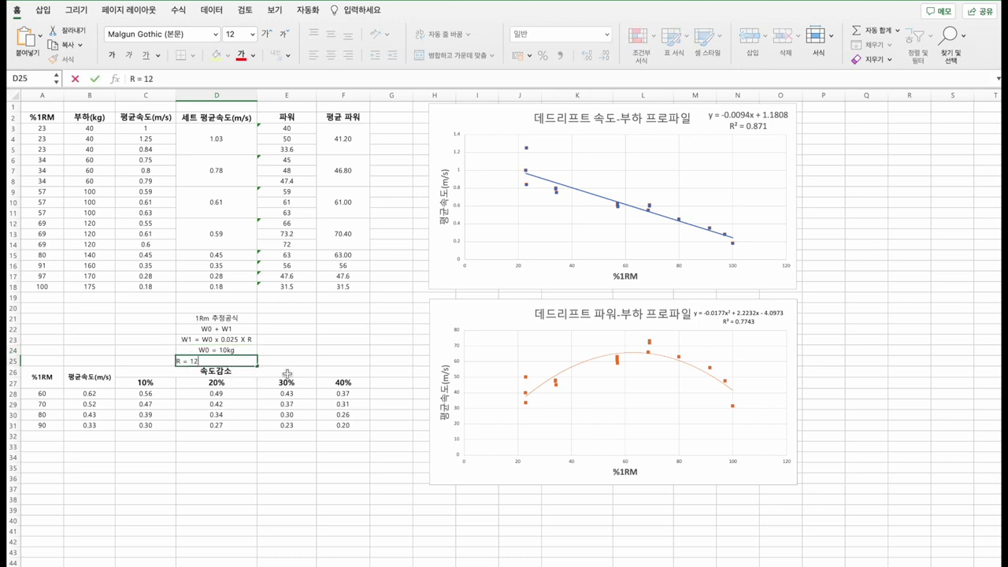
Record the label 데드리프트 1RM in E22 with the value 170 below it in E23
click(250, 359)
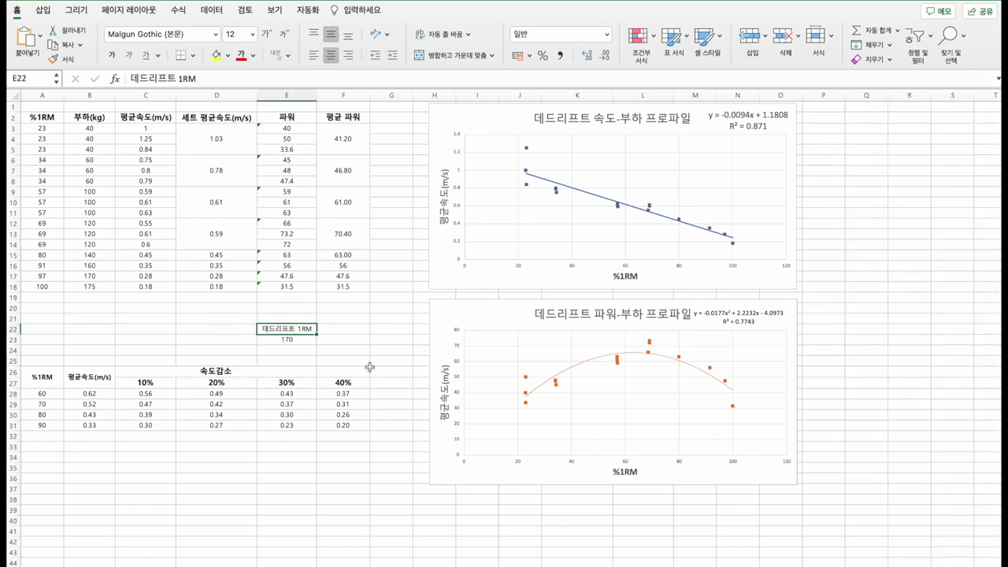
click(370, 367)
click(301, 340)
click(290, 352)
click(305, 340)
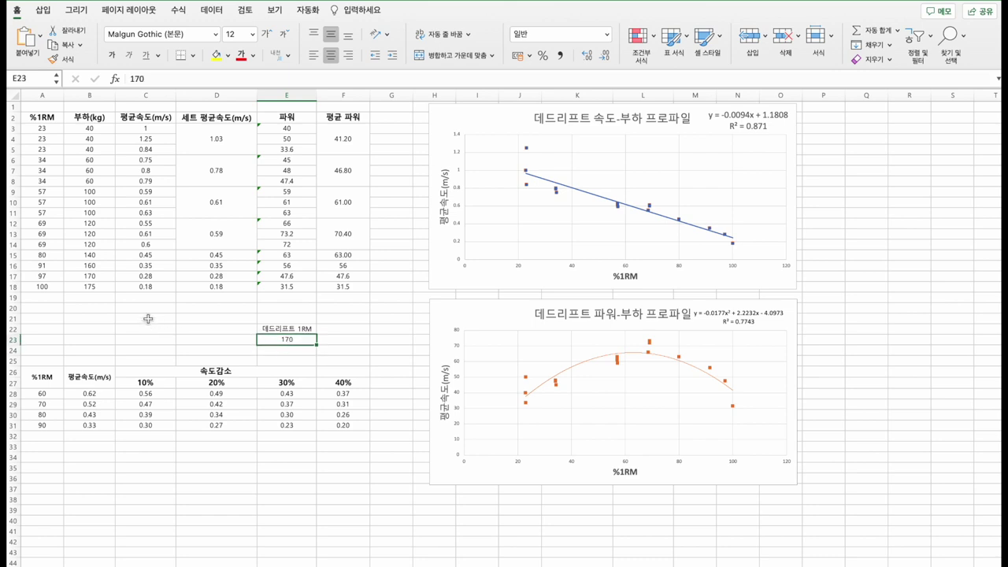
Enter the example loads 20, 40 and 60 in B19:B21 below the load column
click(85, 297)
text(20)
key(Return)
text(40)
key(Return)
text(60)
key(Return)
Enter 3 beside each of the three example loads in C19:C21
click(144, 298)
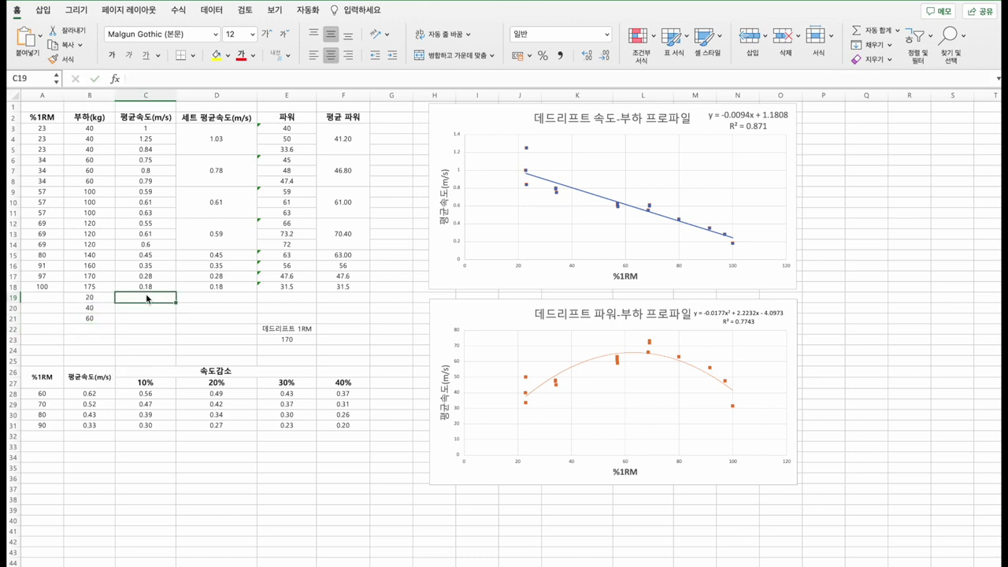
text(3)
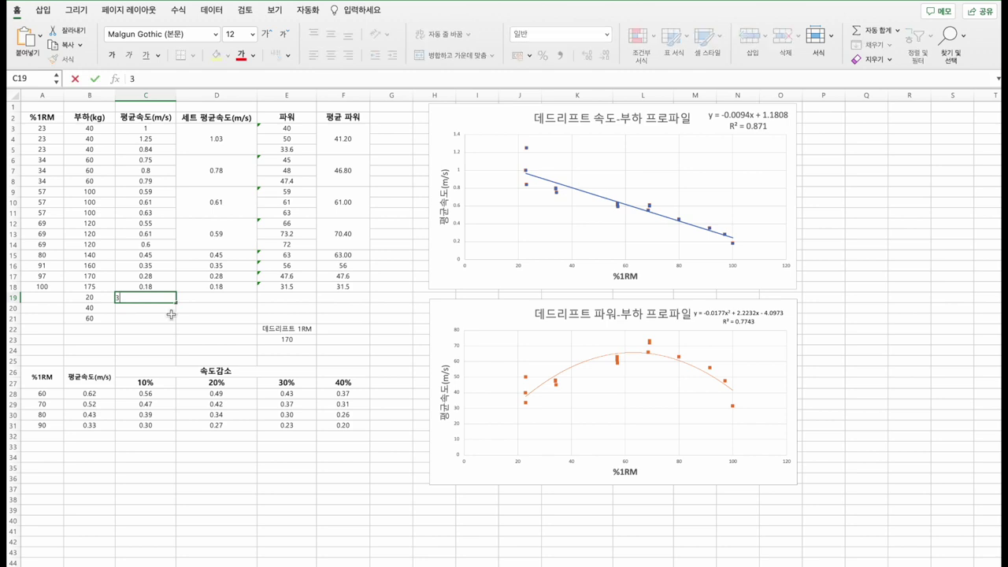
key(Return)
drag(176, 302, 343, 320)
click(204, 317)
key(Delete)
click(209, 353)
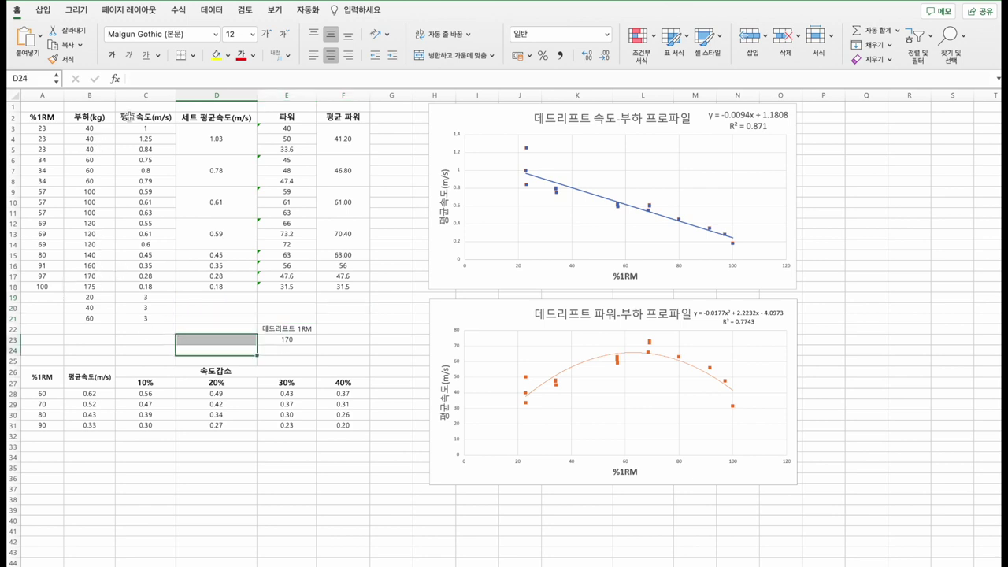
Examine the load and rep-by-rep mean velocities of the 40 kg set in B3:C5
click(147, 128)
key(Down)
key(Down)
key(Down)
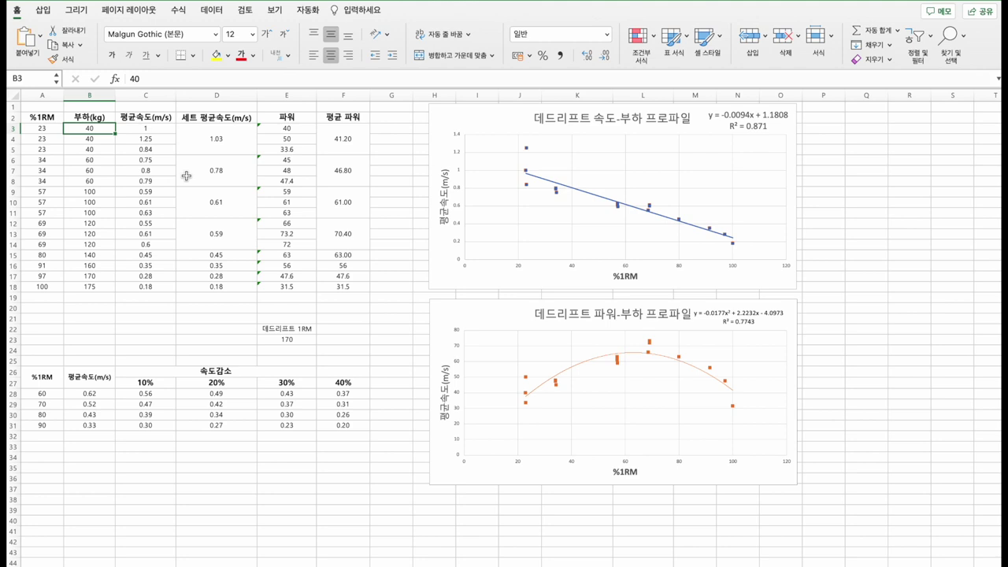
key(Down)
key(Down)
key(Right)
key(Up)
key(Up)
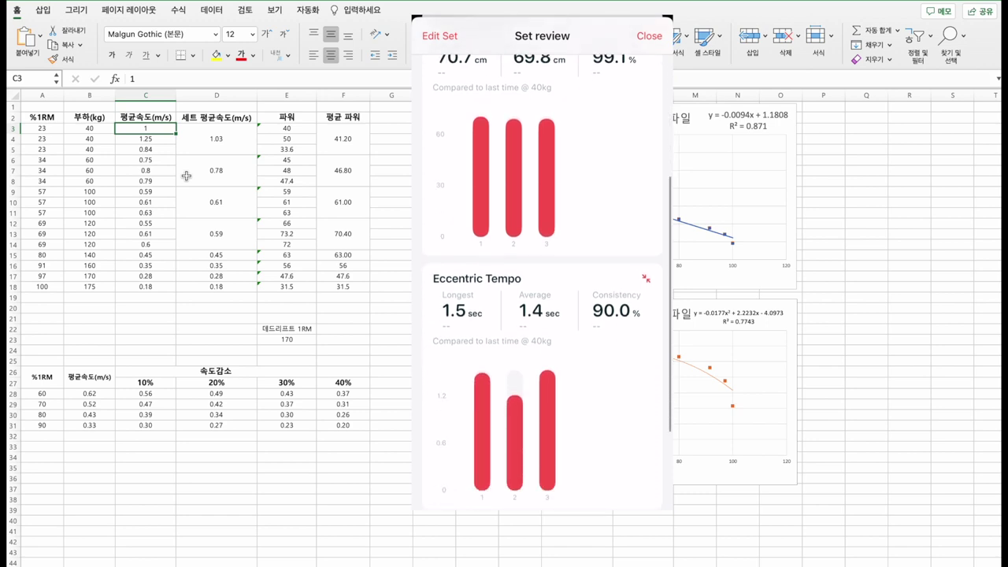
key(Down)
key(Down)
key(Up)
key(Up)
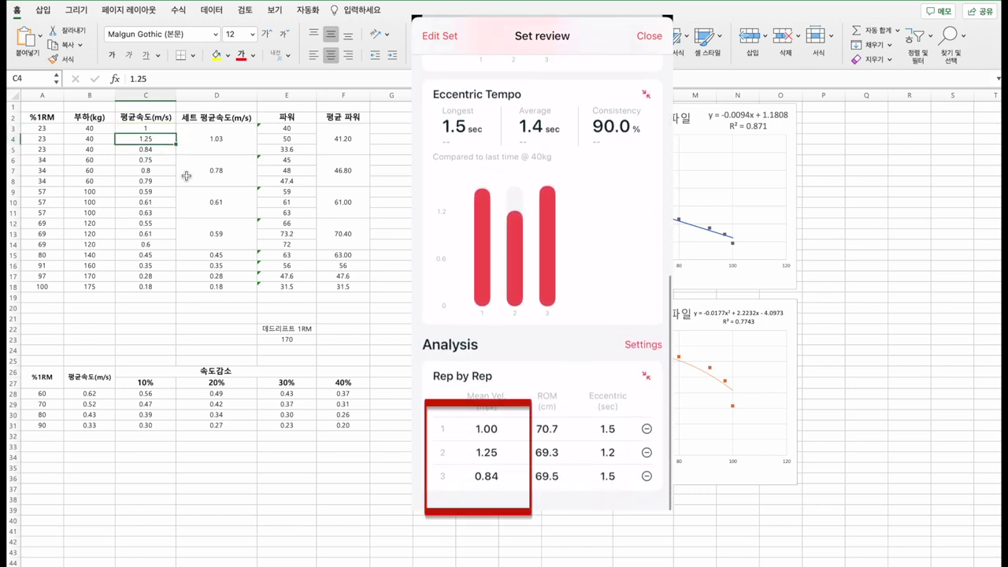
key(Up)
key(shift+Right)
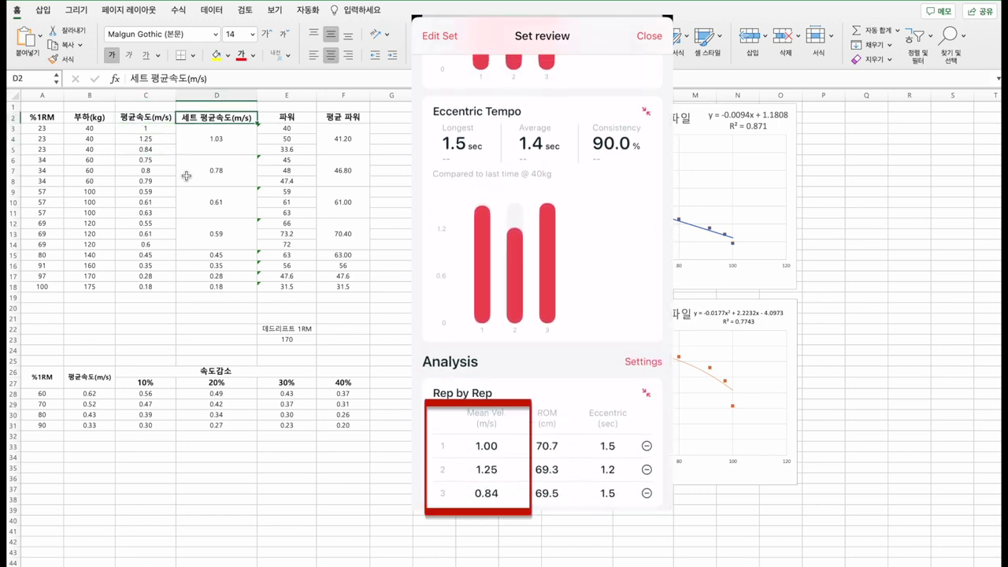
key(shift+Left)
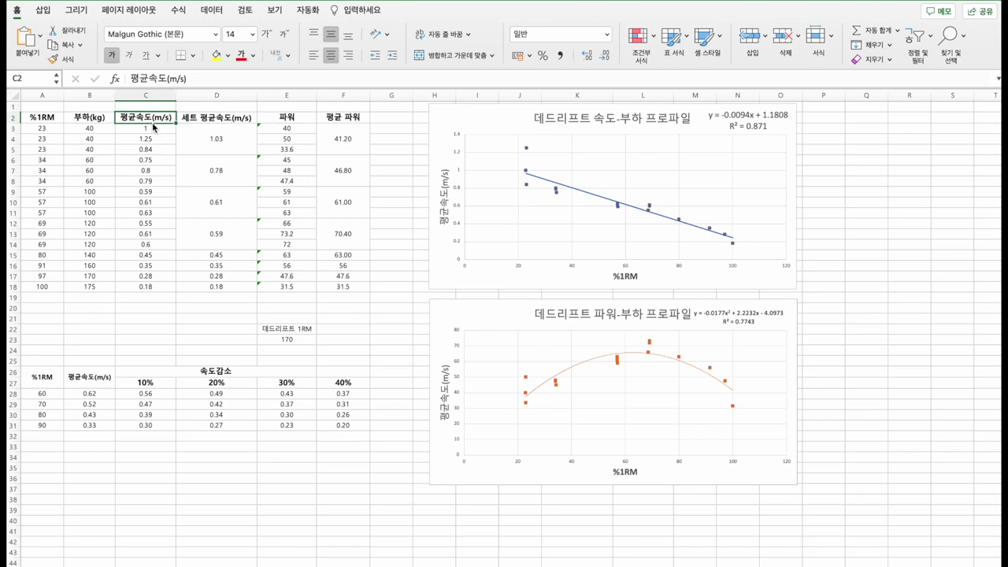
click(158, 98)
click(233, 352)
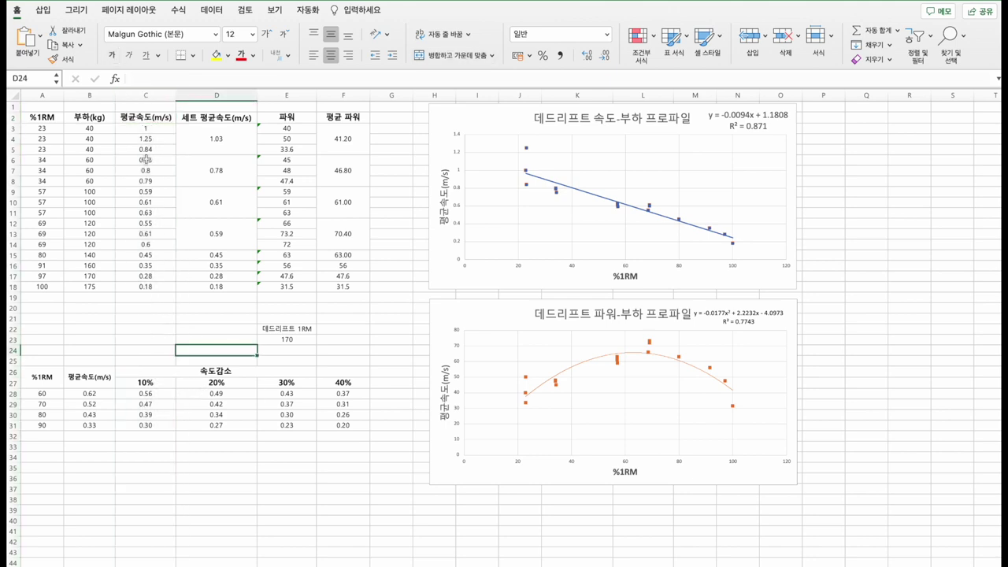
click(158, 128)
click(158, 139)
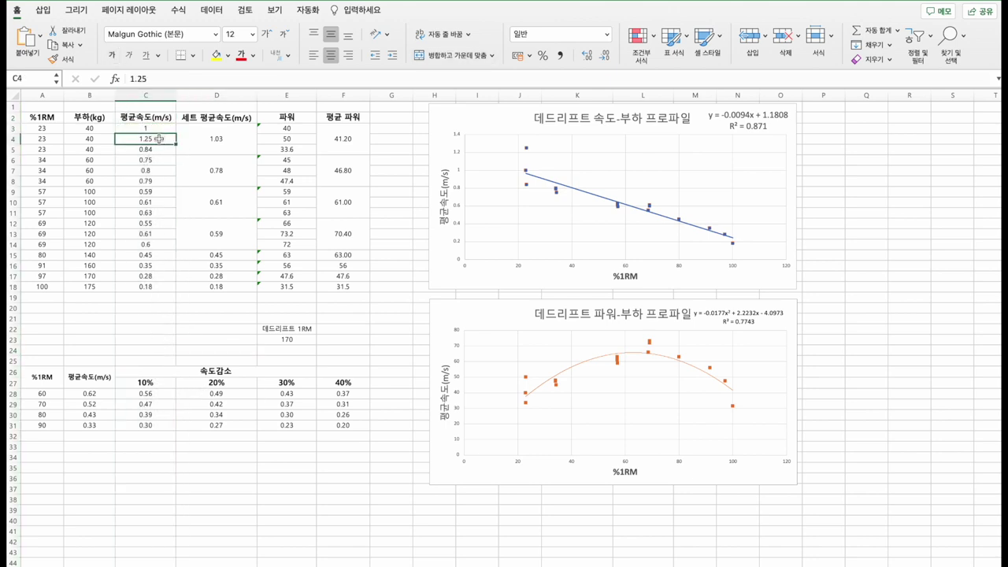
Examine the %1RM and load rows of the 60, 100 and 120 kg sets in A6:B14
click(100, 148)
key(Down)
key(Down)
key(Right)
key(Down)
key(Left)
key(Left)
click(48, 163)
drag(48, 162, 74, 211)
click(47, 193)
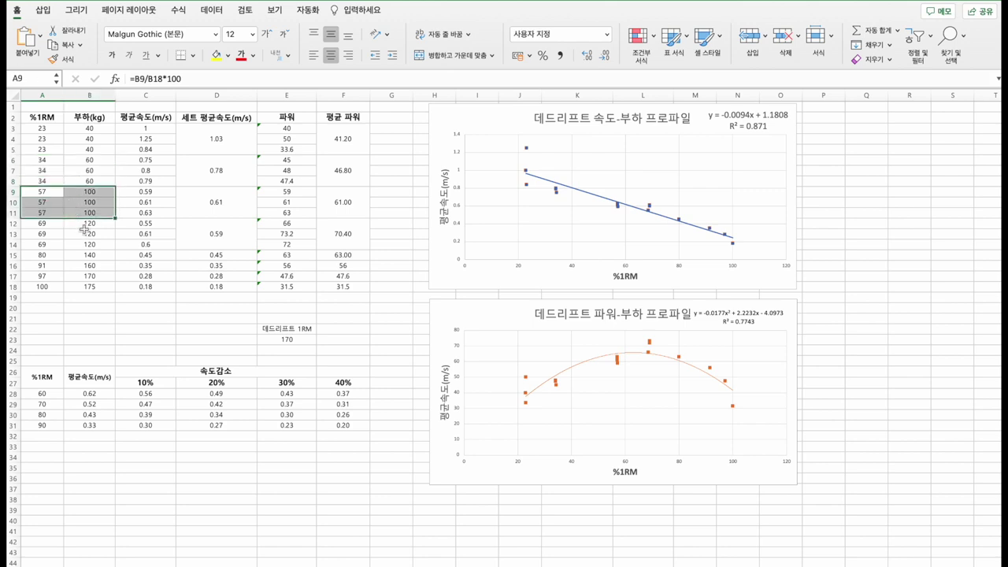
drag(54, 227, 87, 248)
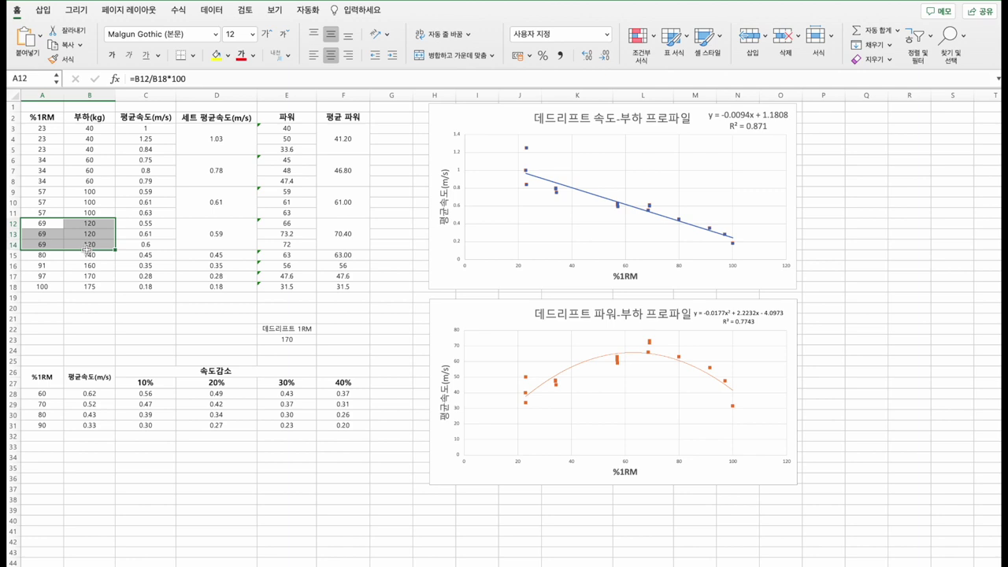
Examine the 140 and 160 kg rows and compare the 160 kg %1RM in A16 with the deadlift 1RM note in E22:E23
click(113, 305)
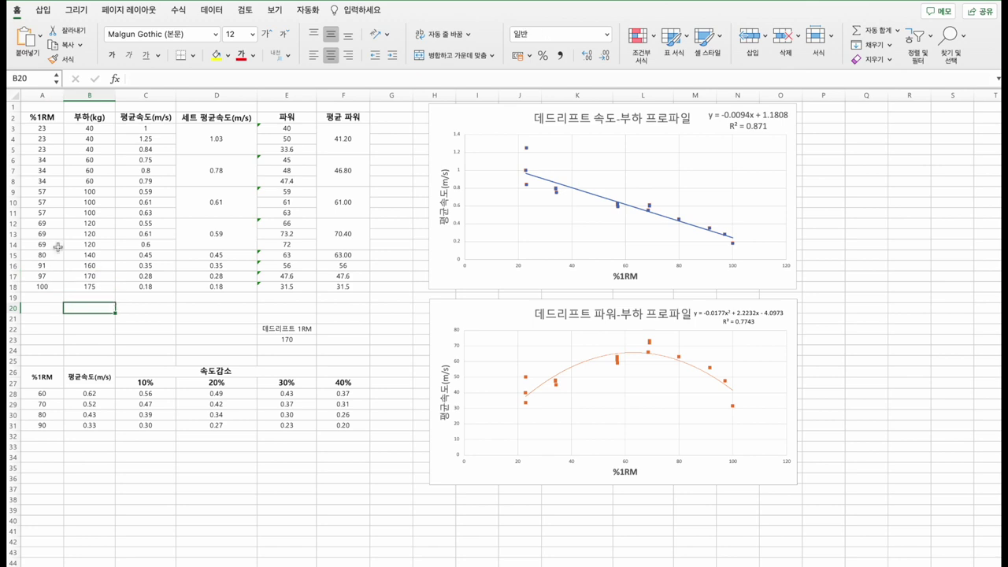
drag(43, 227, 205, 266)
click(168, 281)
click(159, 260)
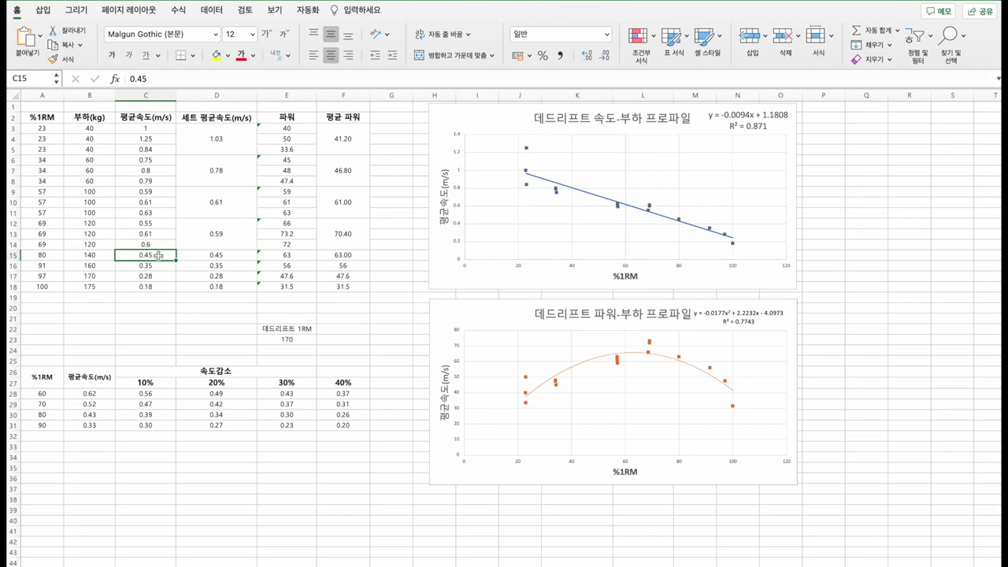
click(158, 266)
click(286, 319)
click(42, 264)
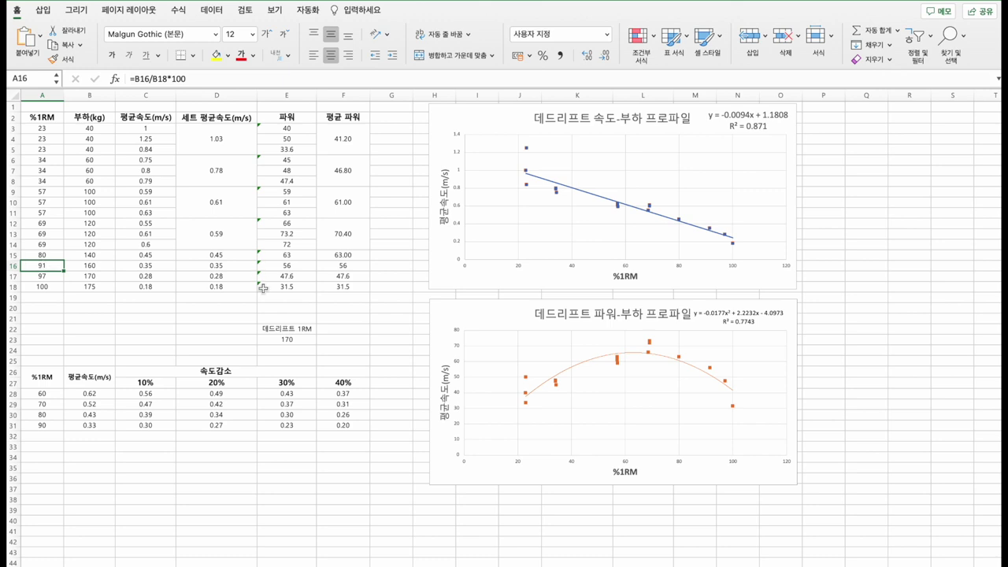
drag(305, 338, 306, 329)
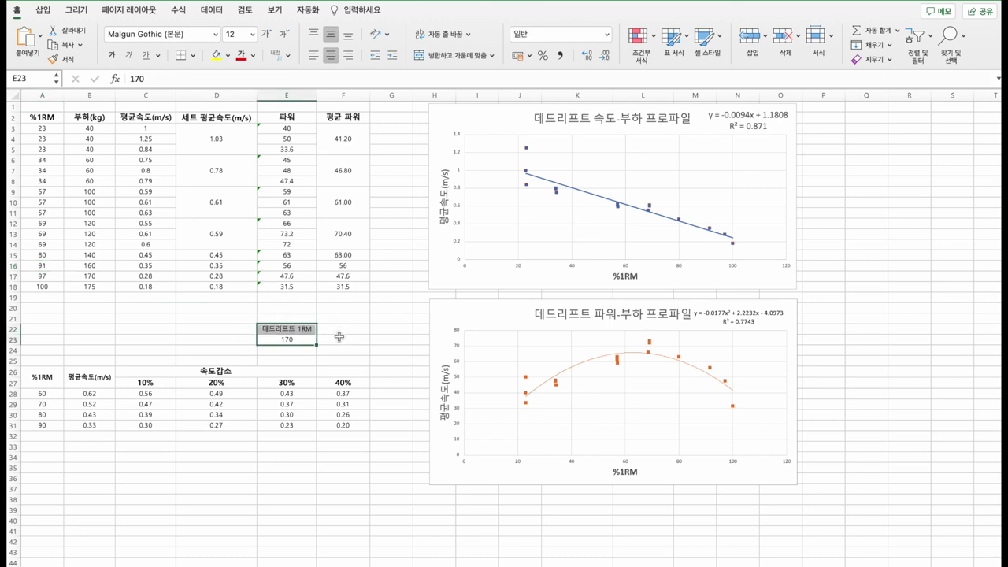
click(55, 264)
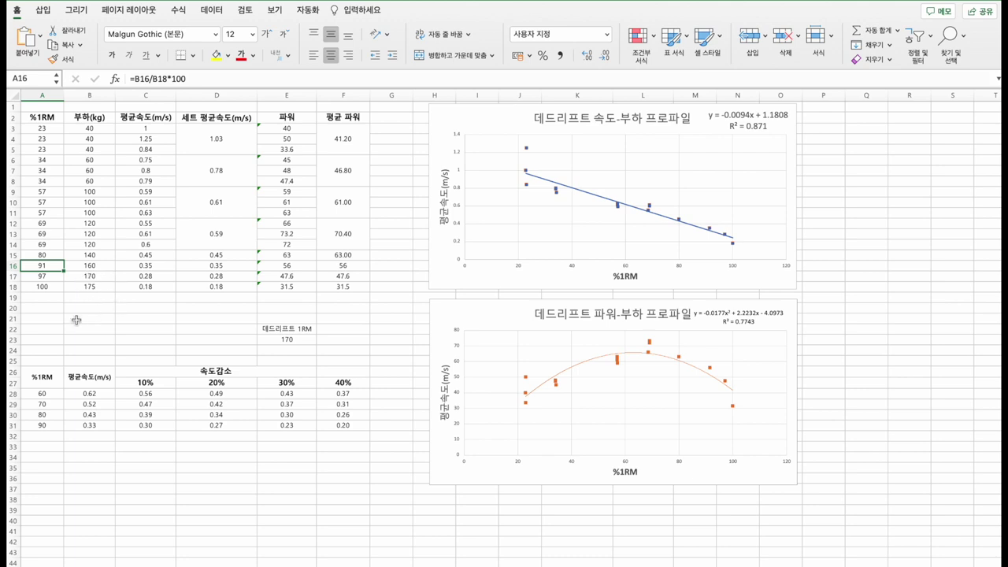
click(92, 307)
text(5qn)
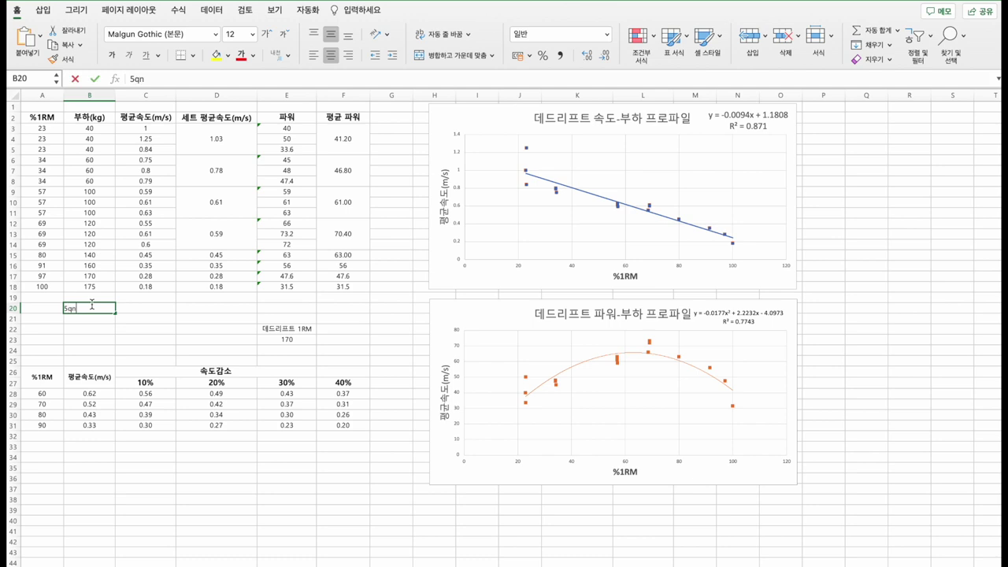
key(Escape)
Examine the heaviest load in B18 and the %1RM formulas that refer to it, starting at A3
click(103, 287)
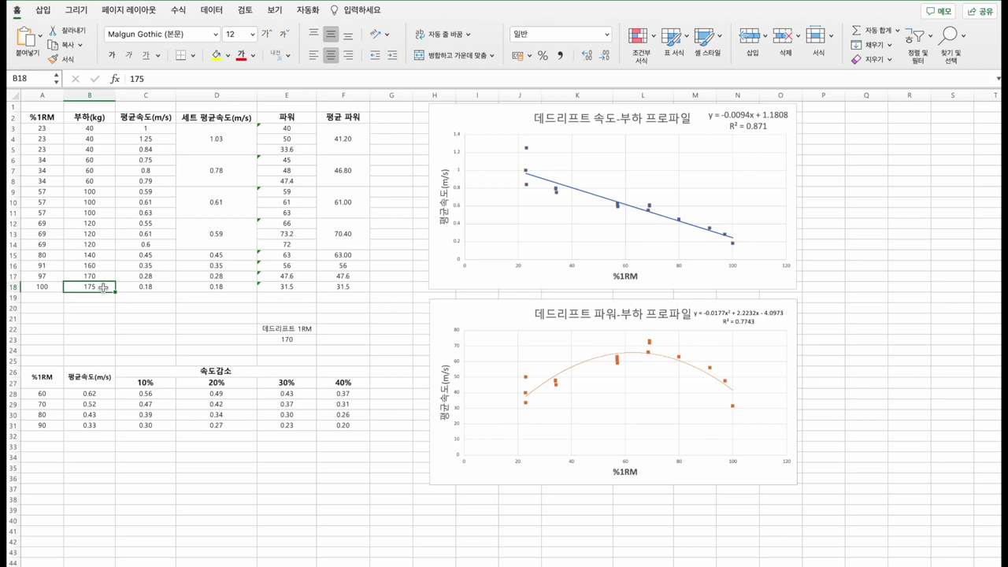
drag(42, 284, 69, 283)
click(95, 286)
drag(42, 129, 45, 169)
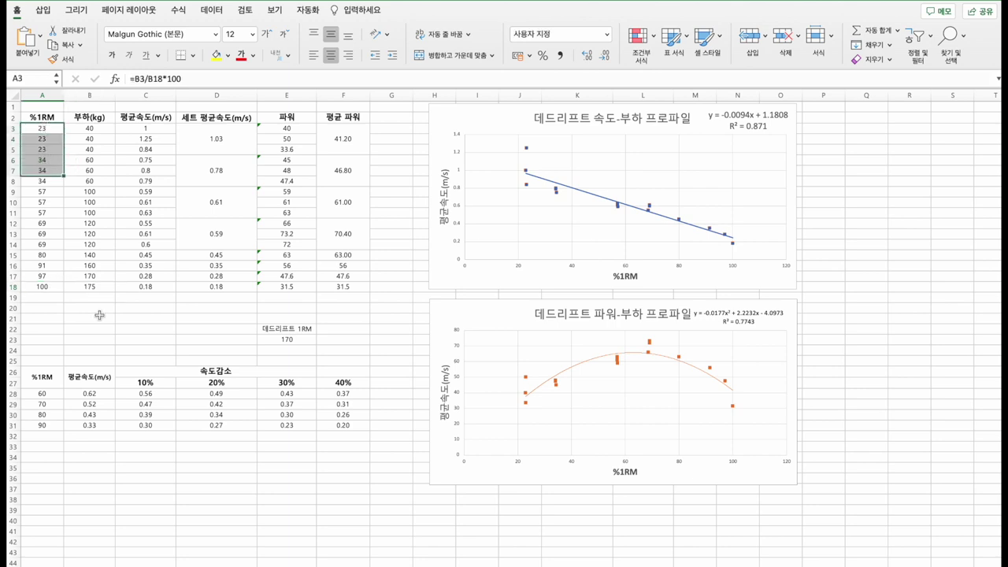
Enter the example loads 20, 40 and 60 in the empty cells below the load column and clear them again
click(99, 314)
text(20)
key(Return)
text(40)
key(Return)
text(60)
key(Return)
drag(102, 307, 103, 336)
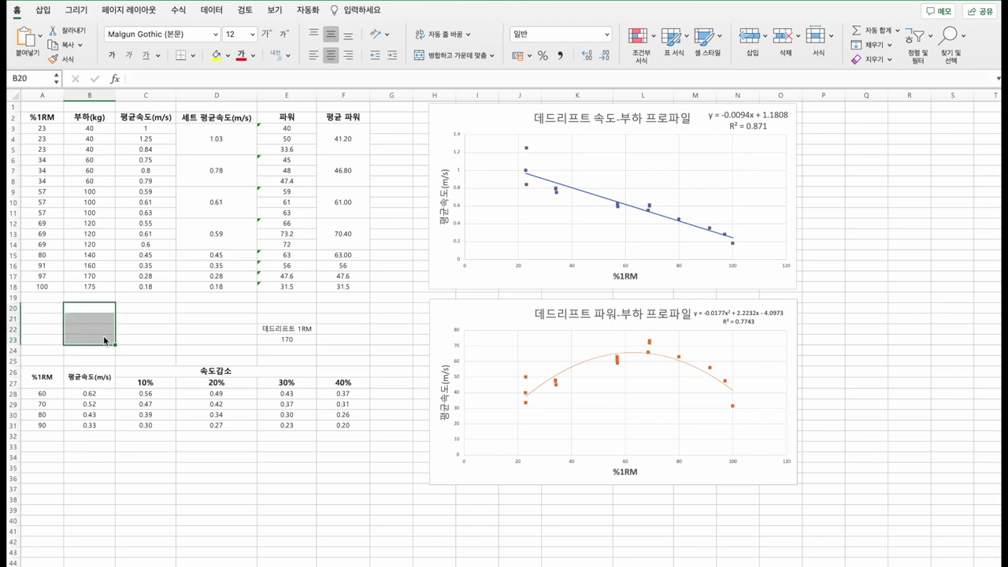
Review the %1RM values in column A together with the mean velocities in C3:C18 plotted in the velocity-load chart
drag(43, 129, 46, 161)
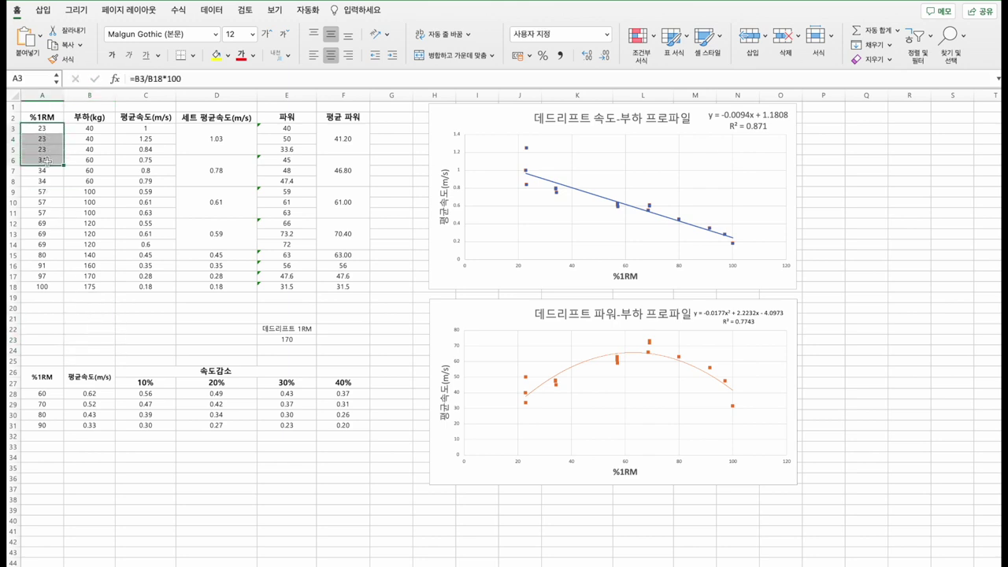
click(35, 242)
drag(135, 130, 135, 287)
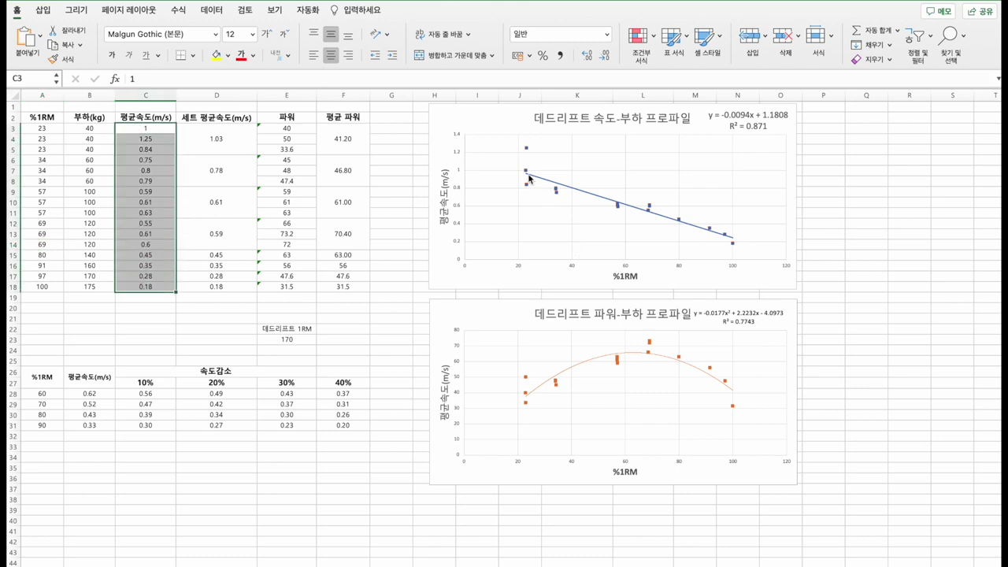
Move the velocity-load and power-load charts together over to about column O, clearing the area beside the data table
click(514, 122)
shift+click(508, 388)
drag(476, 137, 815, 141)
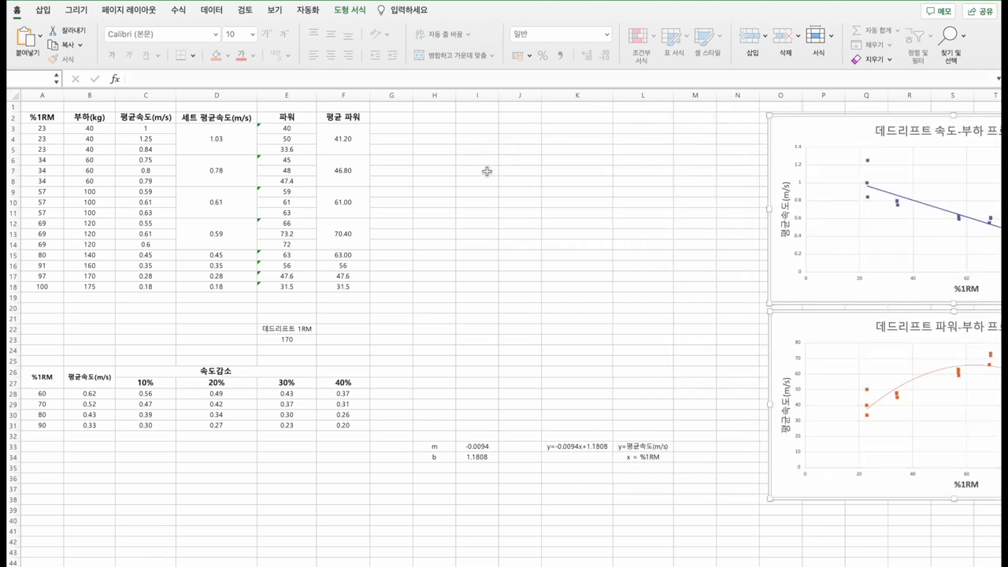
click(480, 170)
Insert a scatter chart from the %1RM values in A2:A18 and the mean velocities in C2:C18
drag(53, 117, 54, 287)
click(145, 126)
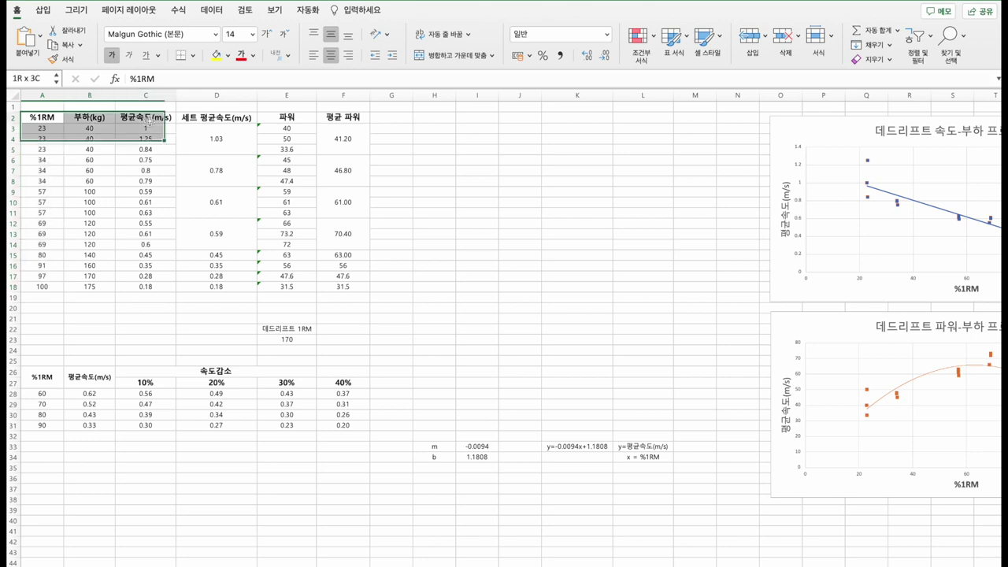
click(49, 127)
drag(51, 117, 43, 286)
drag(158, 116, 150, 285)
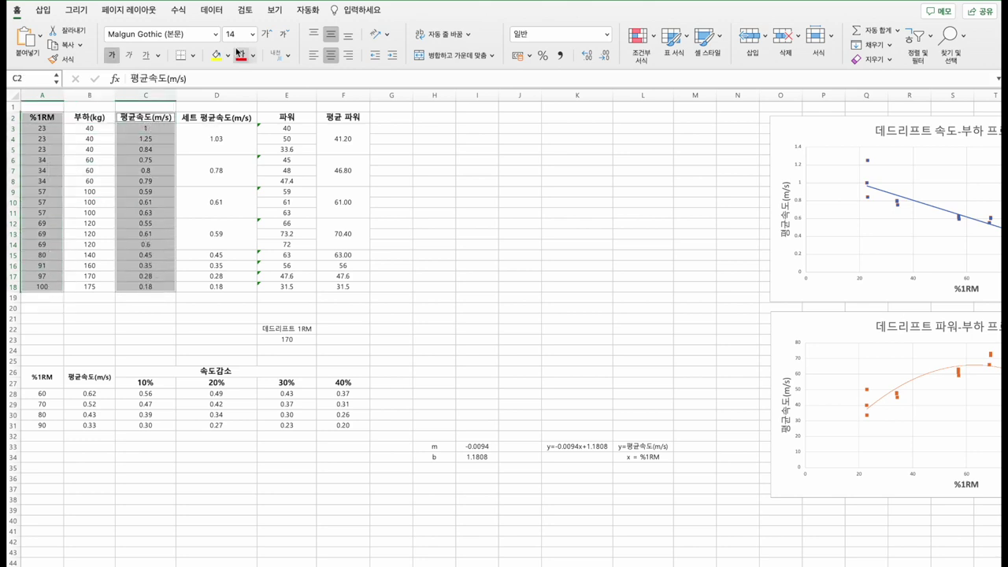
click(174, 13)
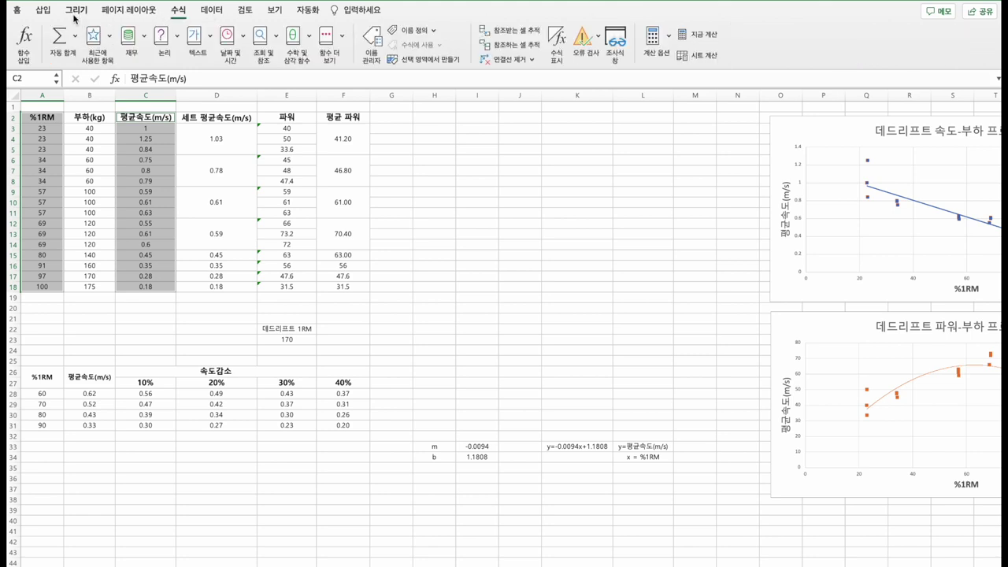
click(47, 11)
click(468, 36)
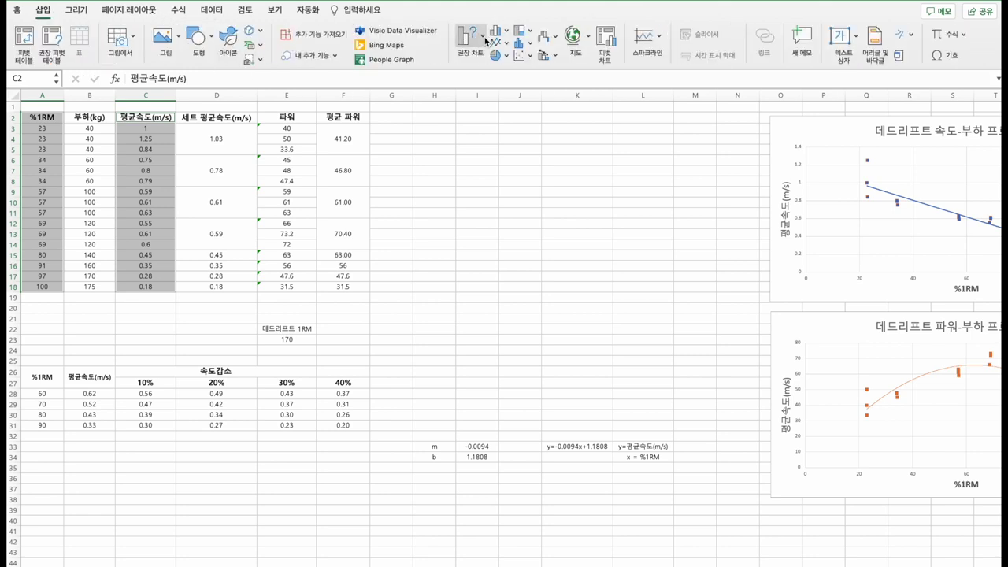
click(529, 112)
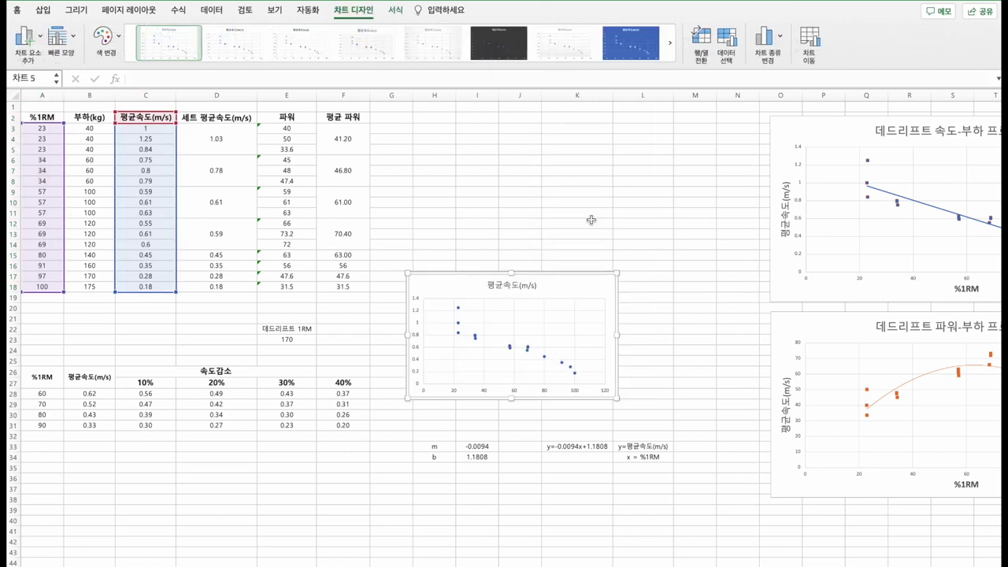
Enlarge the new scatter chart and place it over columns H to N beside the table, shifting the two older charts to about column S
drag(589, 283, 599, 178)
drag(607, 242, 734, 329)
click(837, 519)
click(803, 344)
shift+click(790, 263)
drag(790, 263, 983, 266)
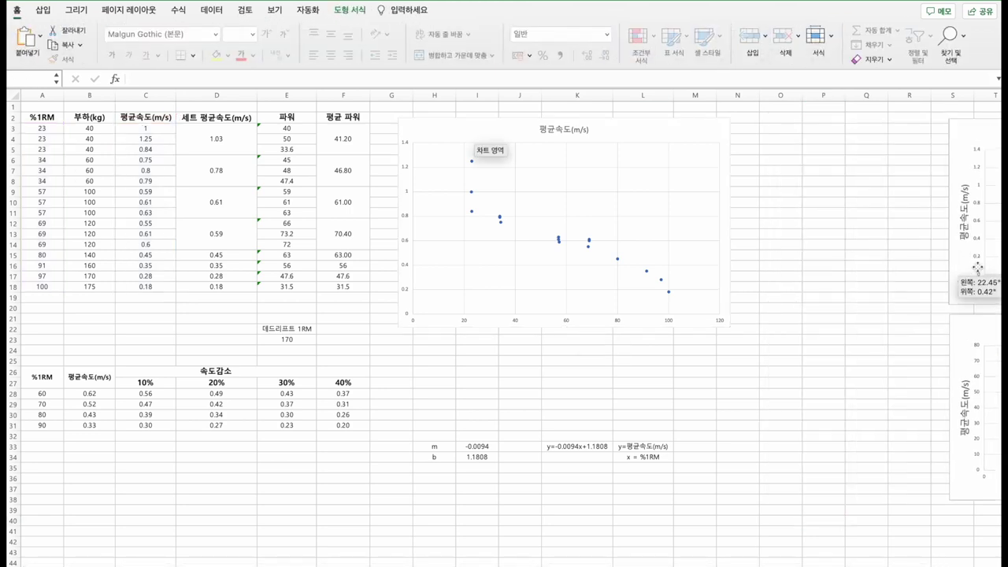
drag(613, 131, 631, 128)
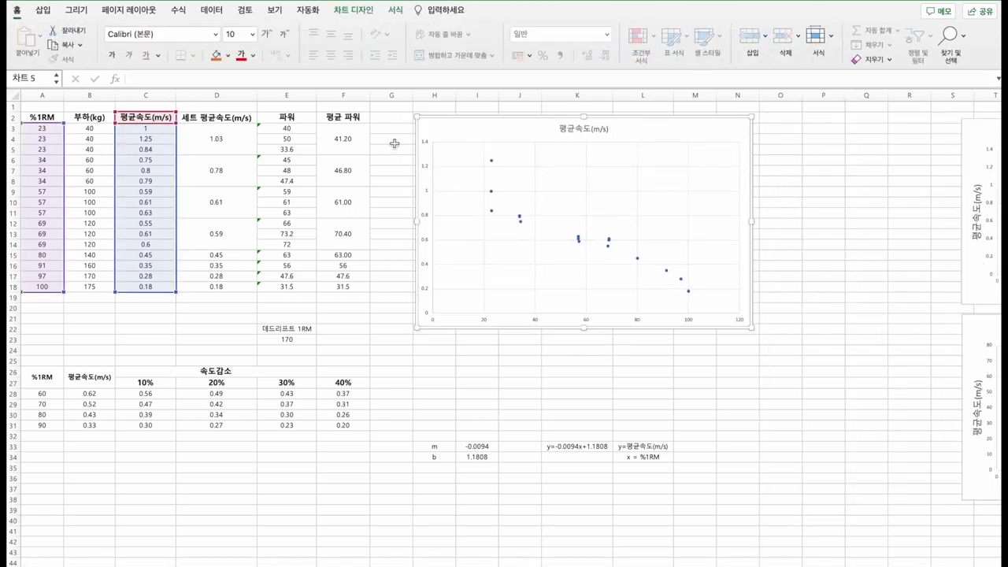
Add a primary vertical and a primary horizontal axis title to the new scatter chart
double_click(425, 145)
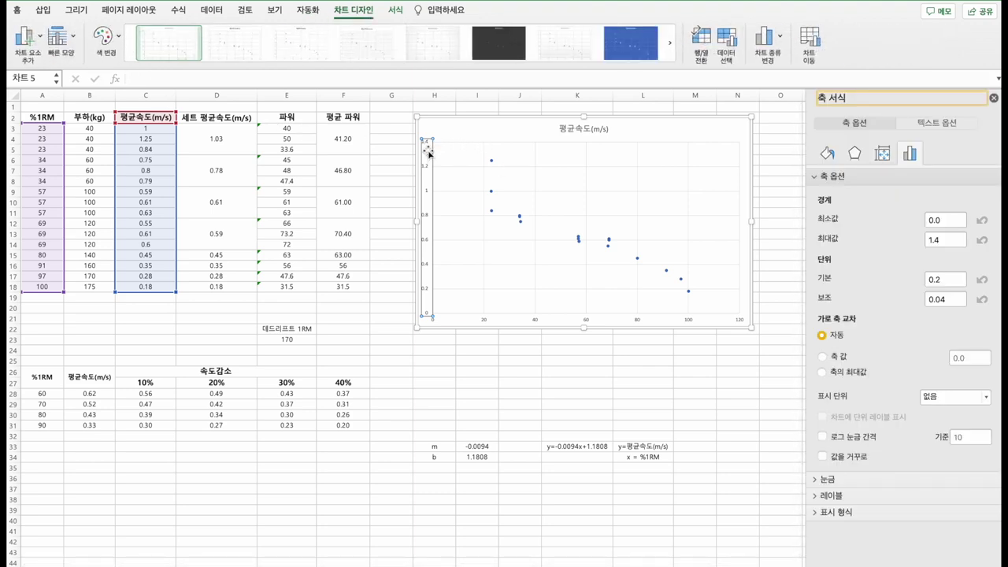
click(41, 38)
mouse_move(61, 71)
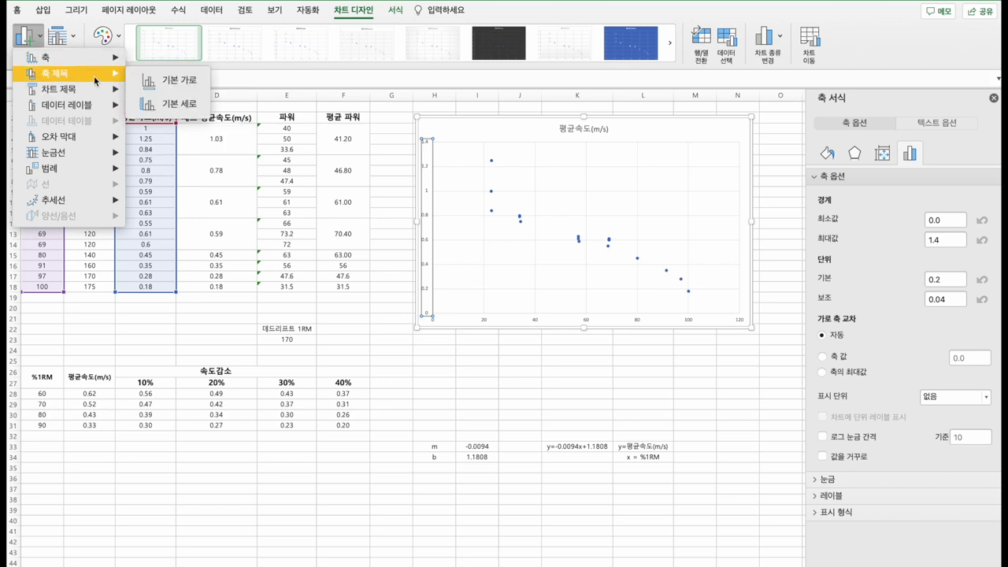
click(169, 104)
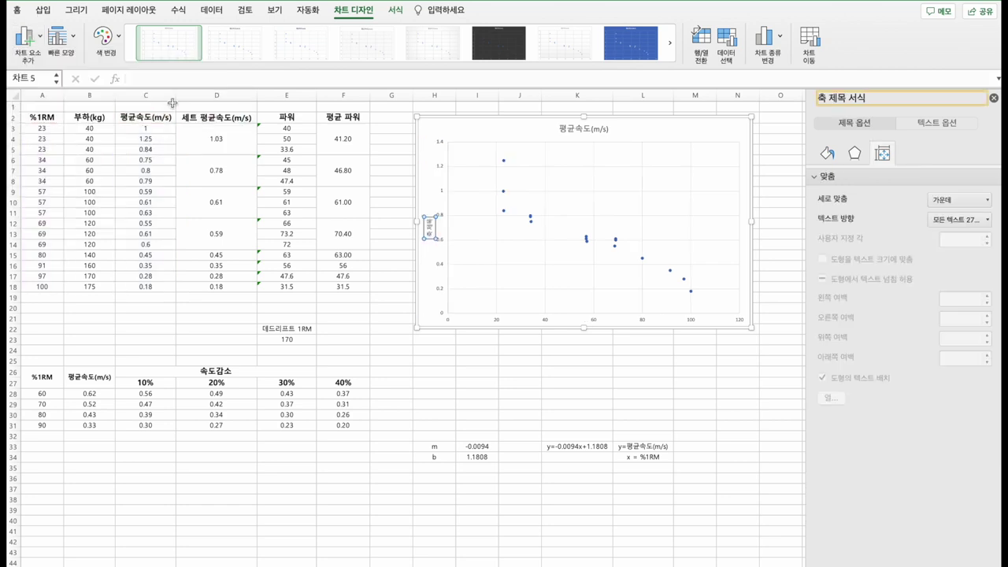
click(39, 38)
mouse_move(63, 73)
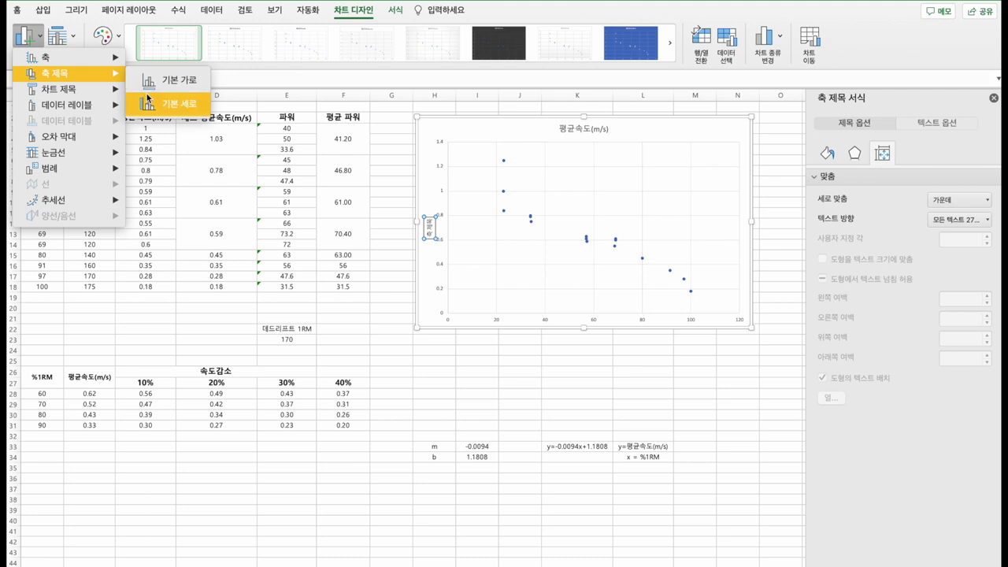
click(150, 79)
Change the scatter chart's title to "데드리프트 속도-부하 프로파일"
click(588, 132)
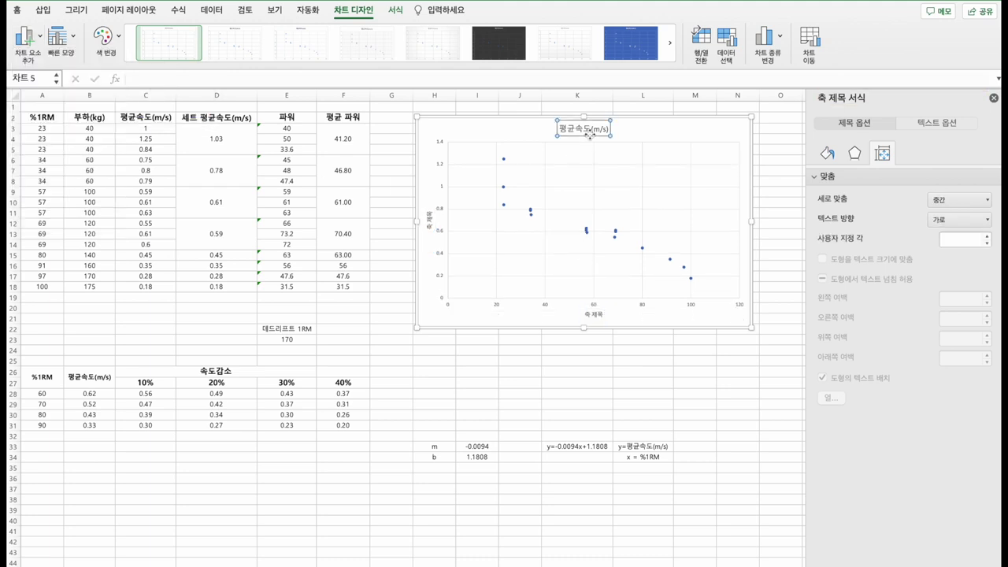
triple_click(593, 131)
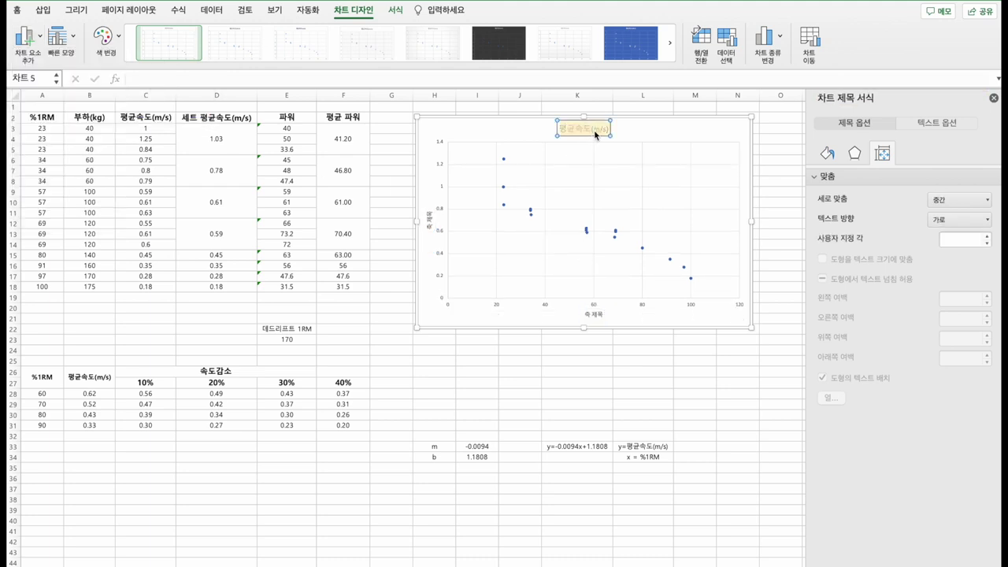
text(데드리프트 부하)
key(BackSpace)
key(BackSpace)
key(BackSpace)
text(속도-ㅂ)
text(ㅜ하 프로파일)
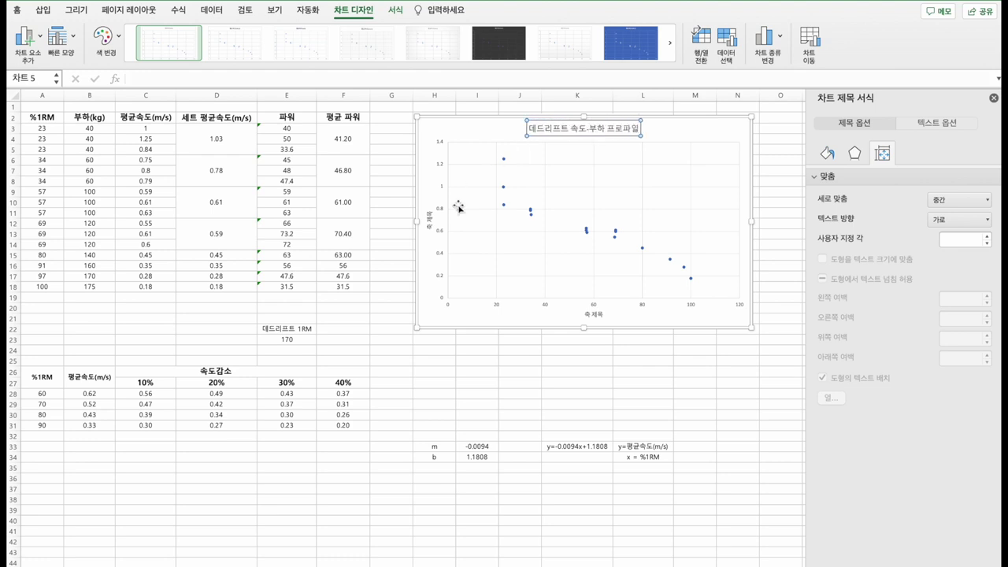
Label the vertical axis "평균속도(m/s)" and the horizontal axis "%1RM"
click(428, 218)
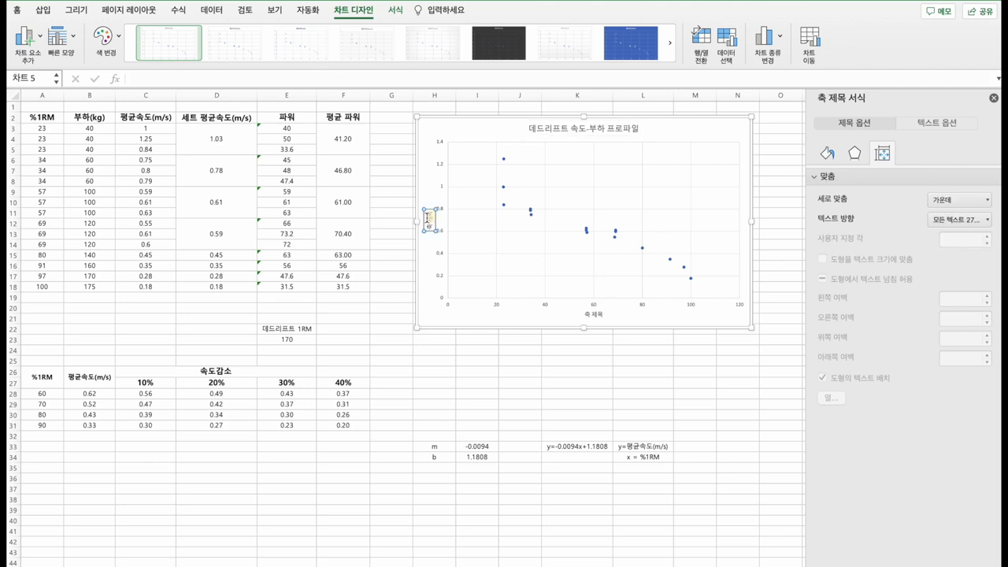
text(속도(m/s))
click(595, 314)
triple_click(593, 314)
text(%1RM)
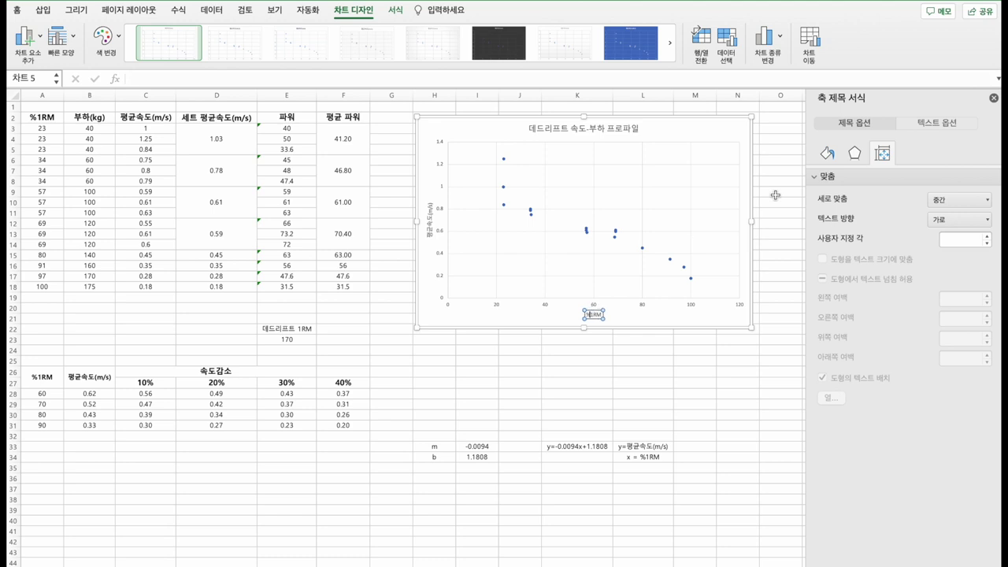
click(623, 340)
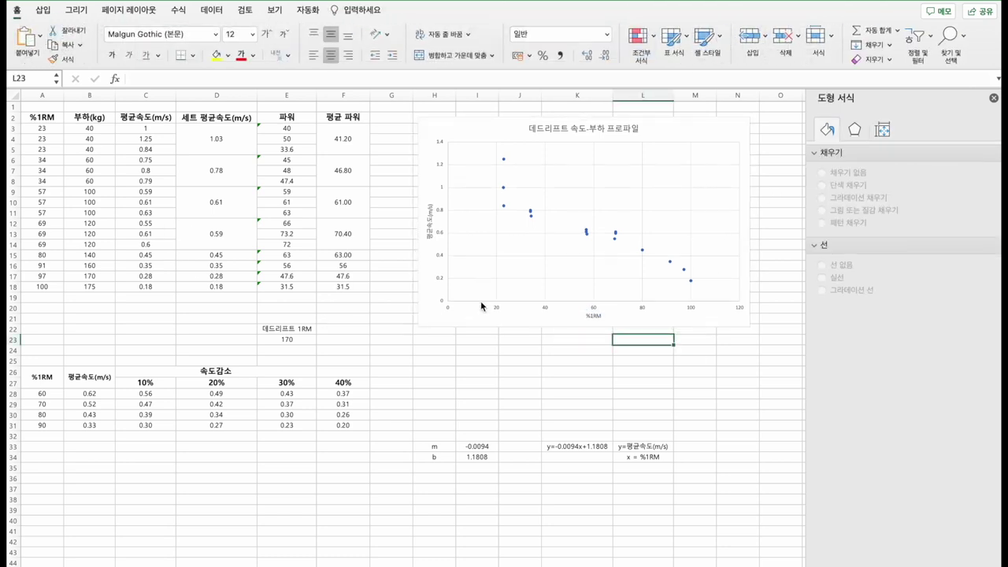
Examine the plotted points in the new chart together with its velocity and %1RM axis titles
click(556, 189)
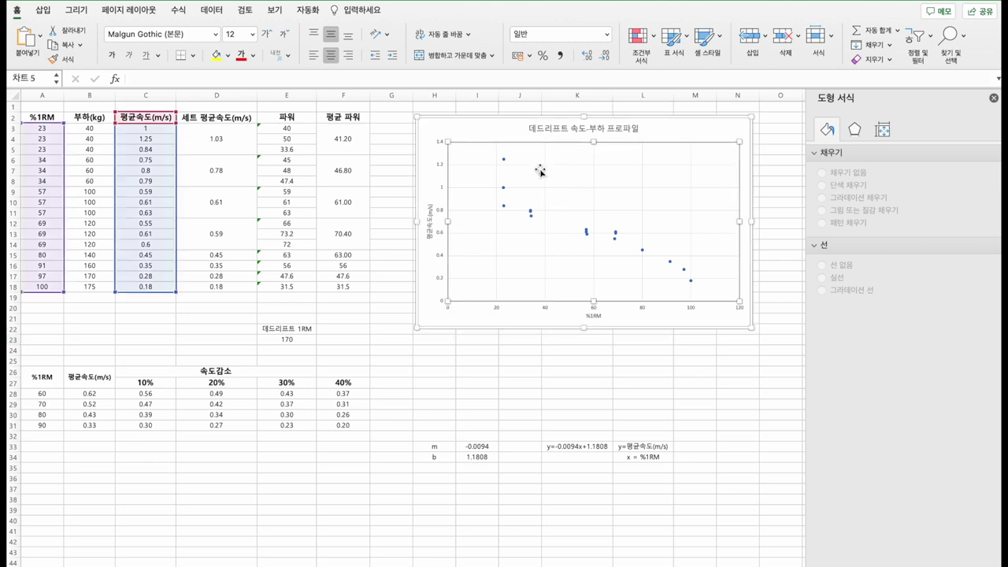
click(505, 131)
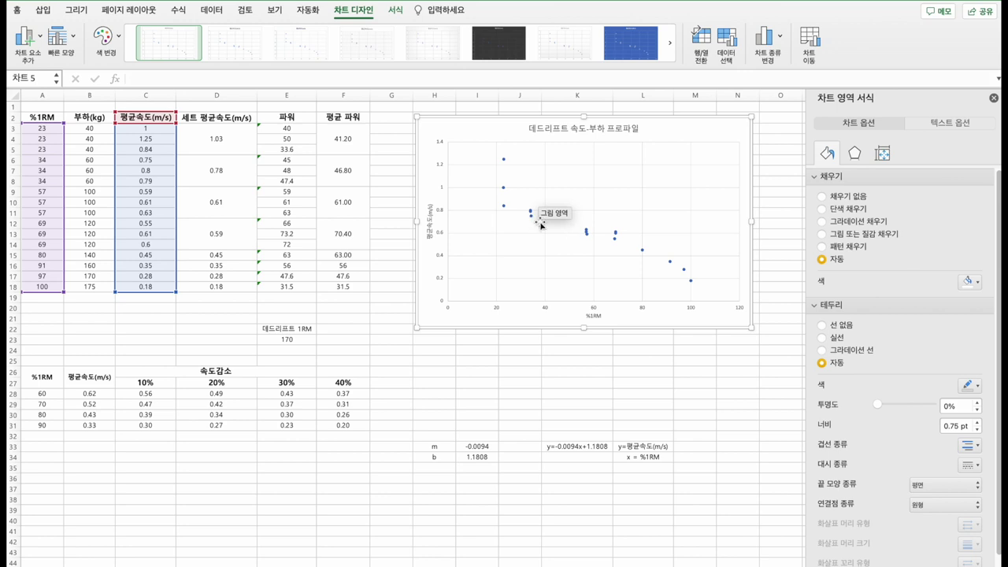
click(509, 205)
click(508, 205)
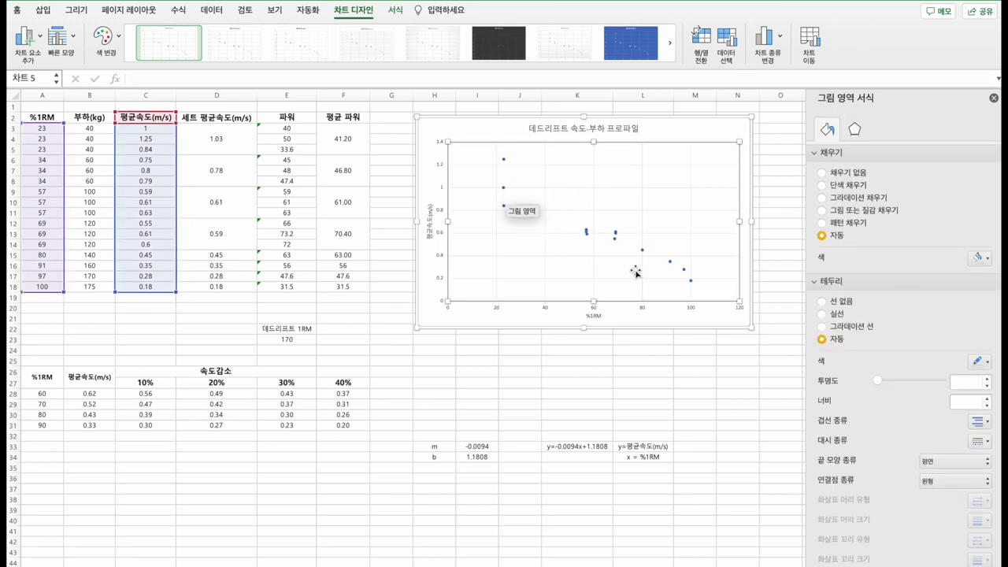
click(492, 127)
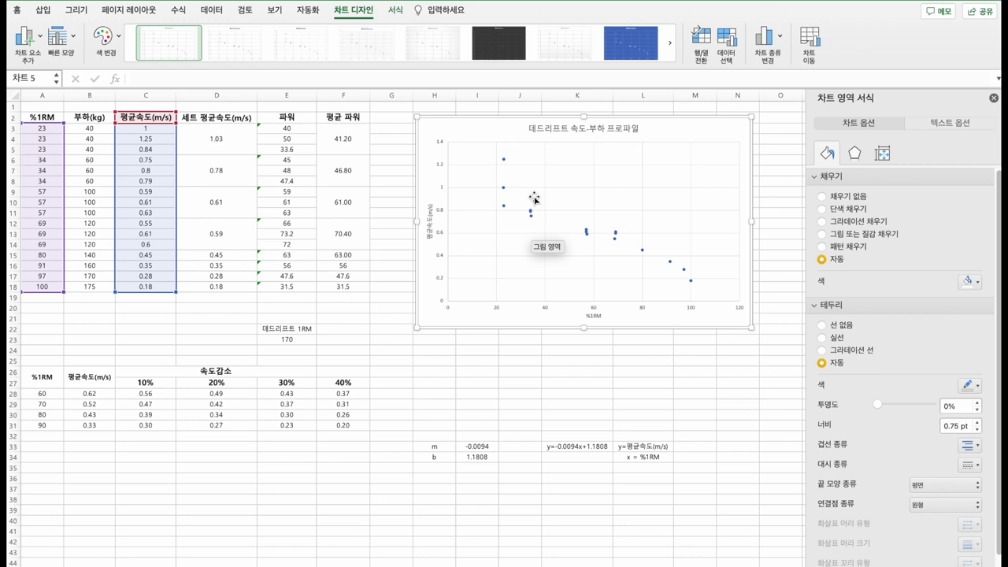
click(432, 220)
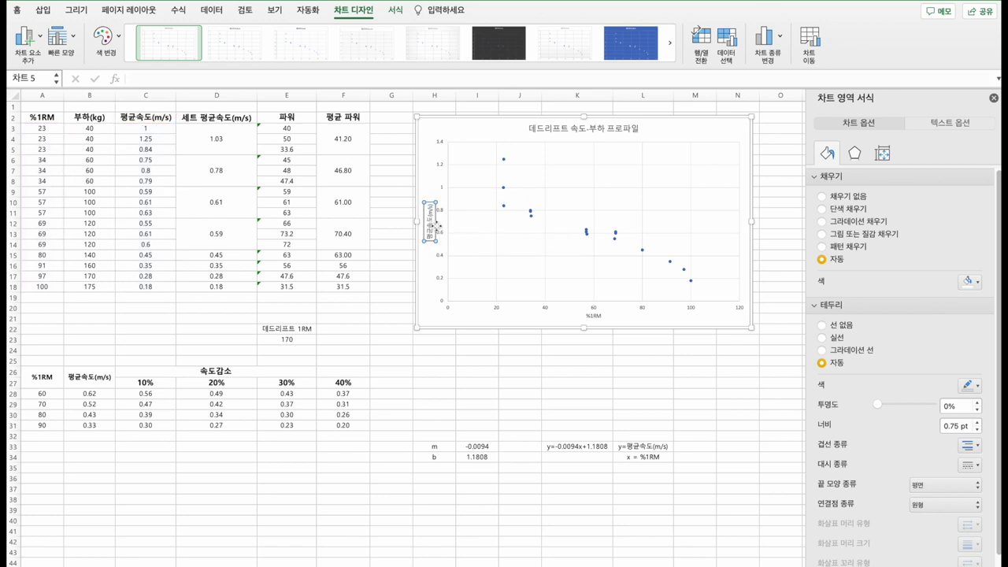
click(587, 318)
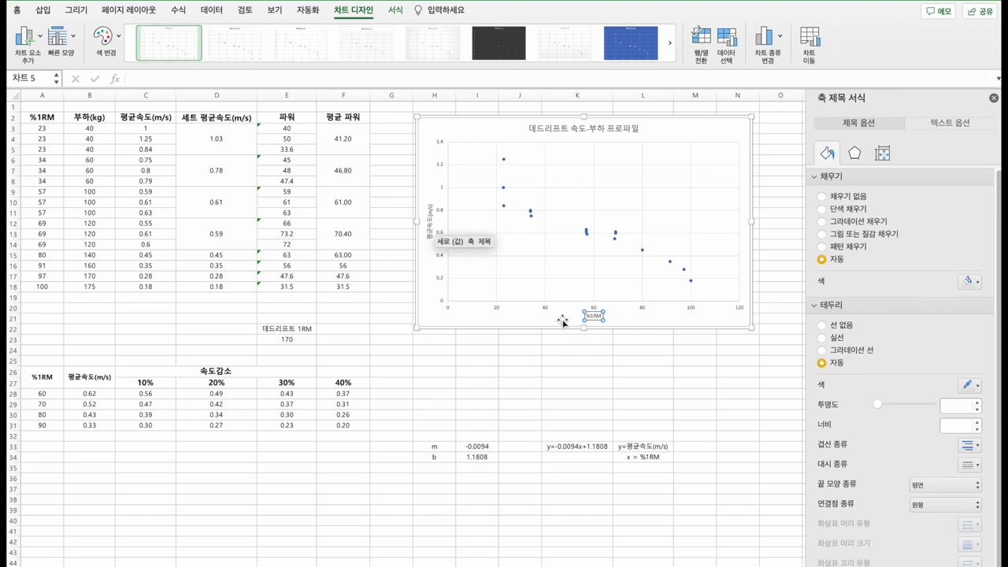
Add a linear trendline to the mean velocity points and display its equation and R-squared value on the chart
click(530, 212)
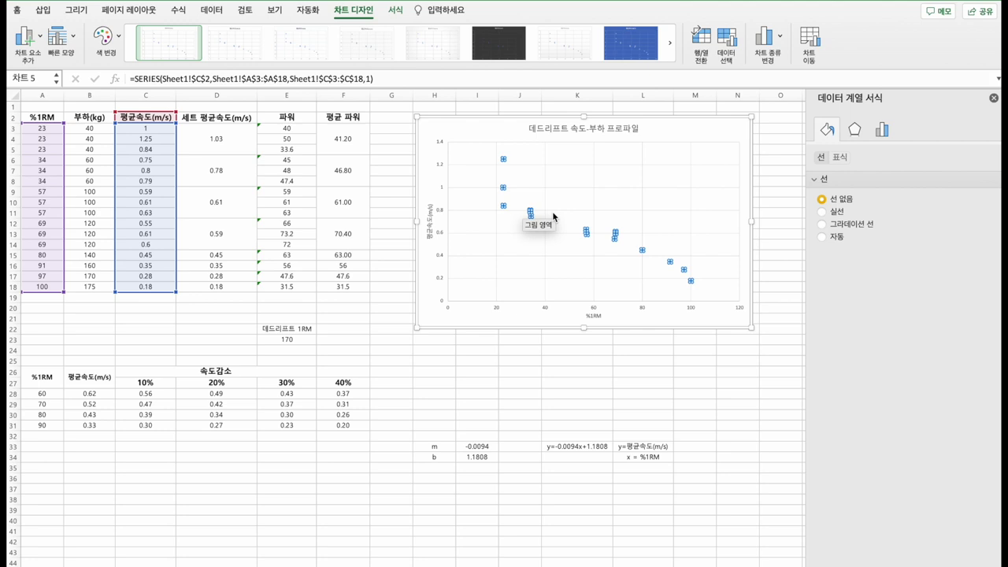
right_click(504, 159)
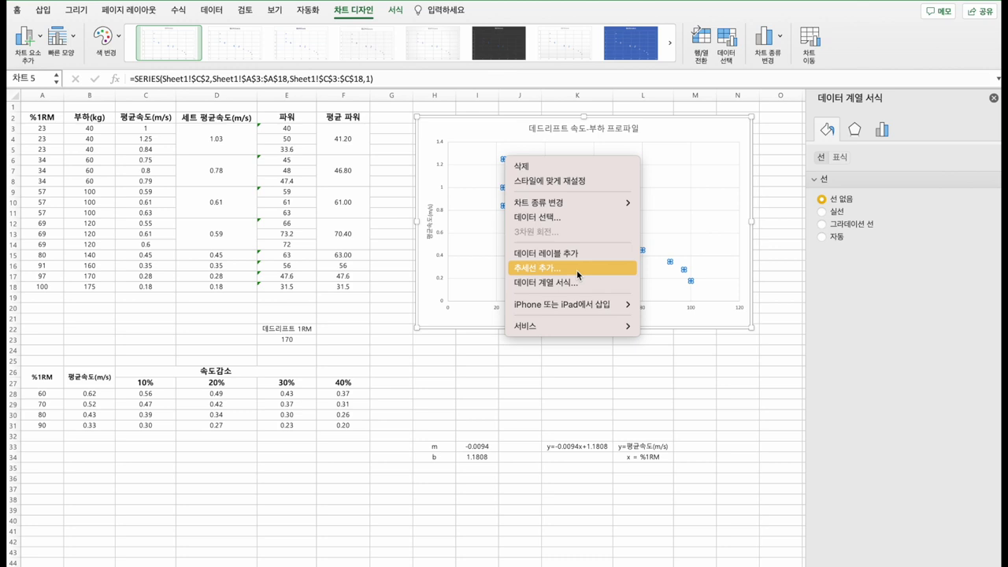
click(503, 160)
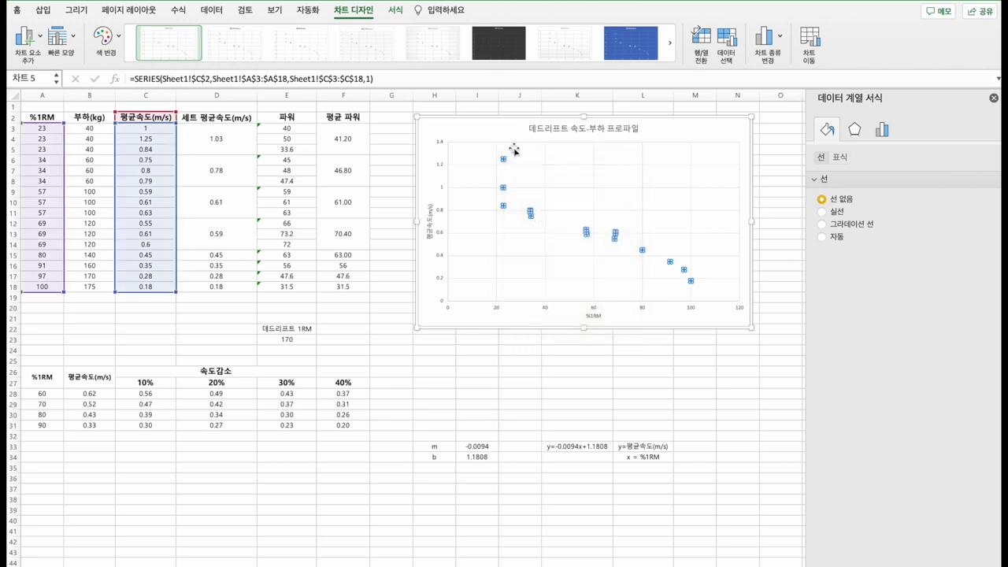
right_click(502, 160)
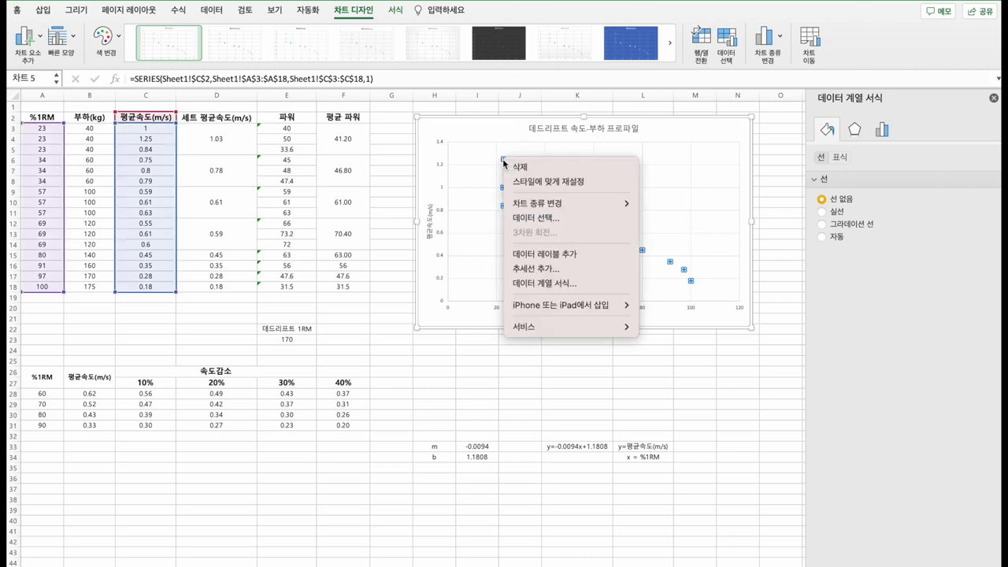
click(549, 269)
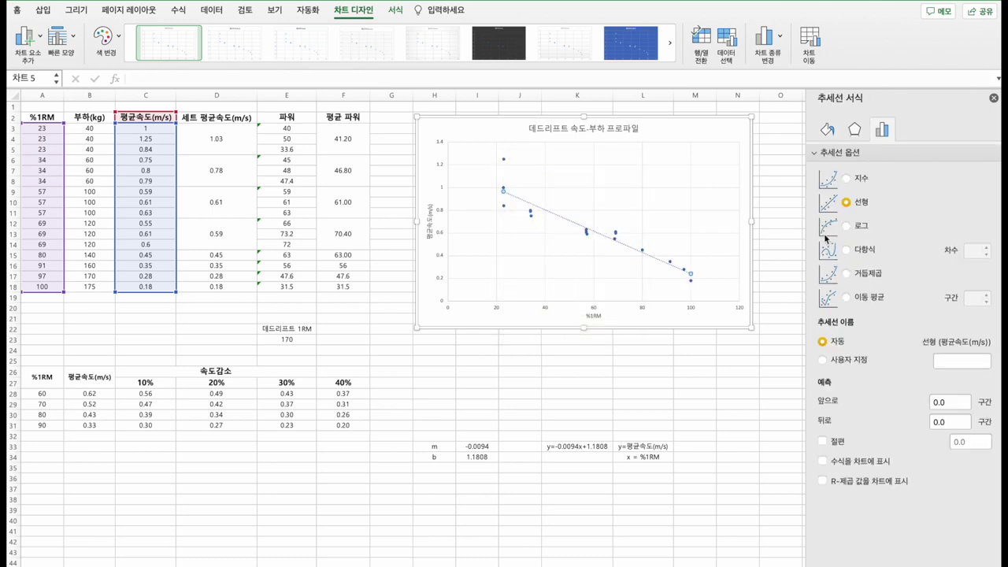
click(849, 466)
click(851, 484)
Place the trendline equation label beside the chart title and enlarge its font to 18
click(668, 277)
drag(670, 281, 693, 137)
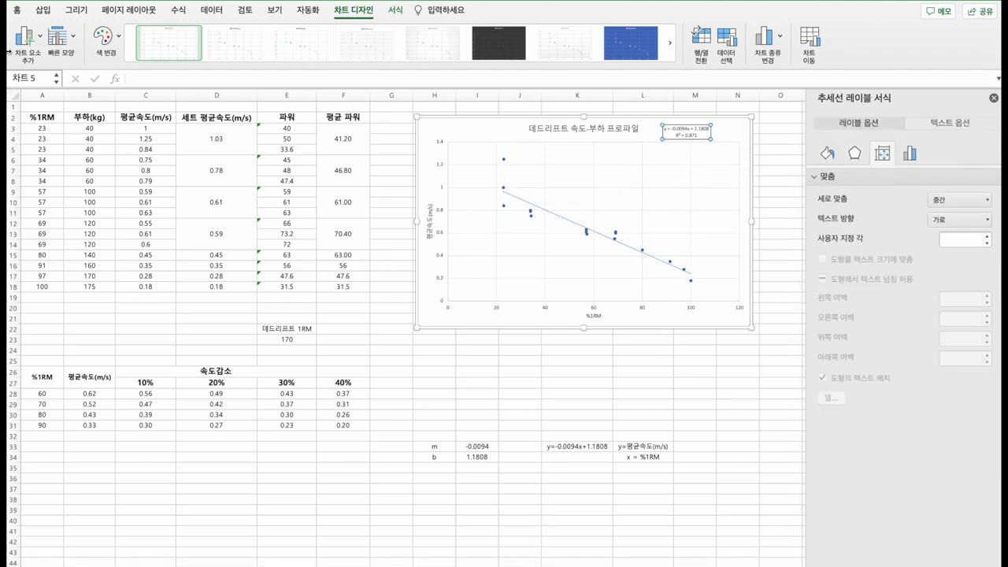
click(17, 10)
click(266, 34)
click(266, 34)
click(266, 34)
click(266, 34)
click(266, 34)
click(266, 34)
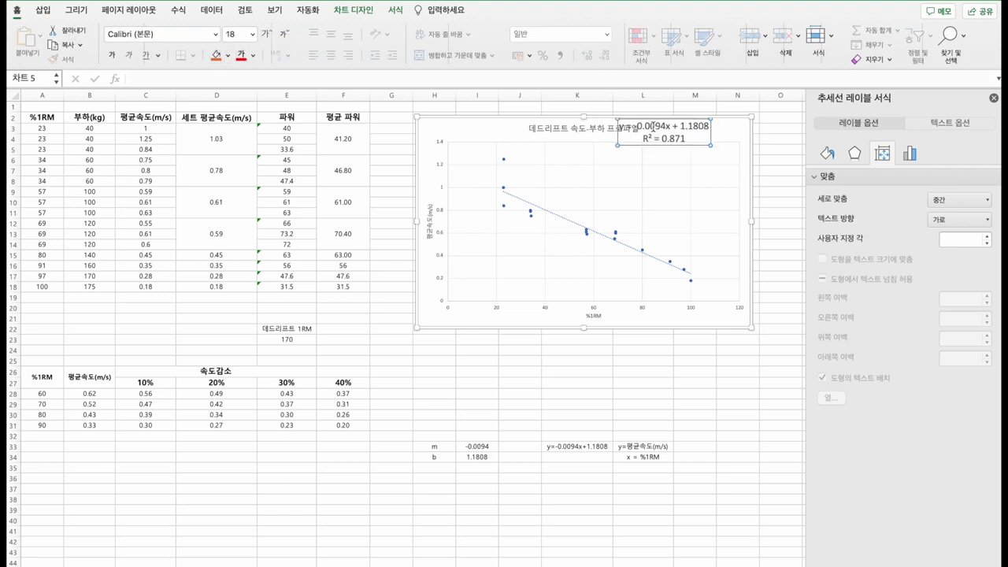
drag(672, 124, 702, 120)
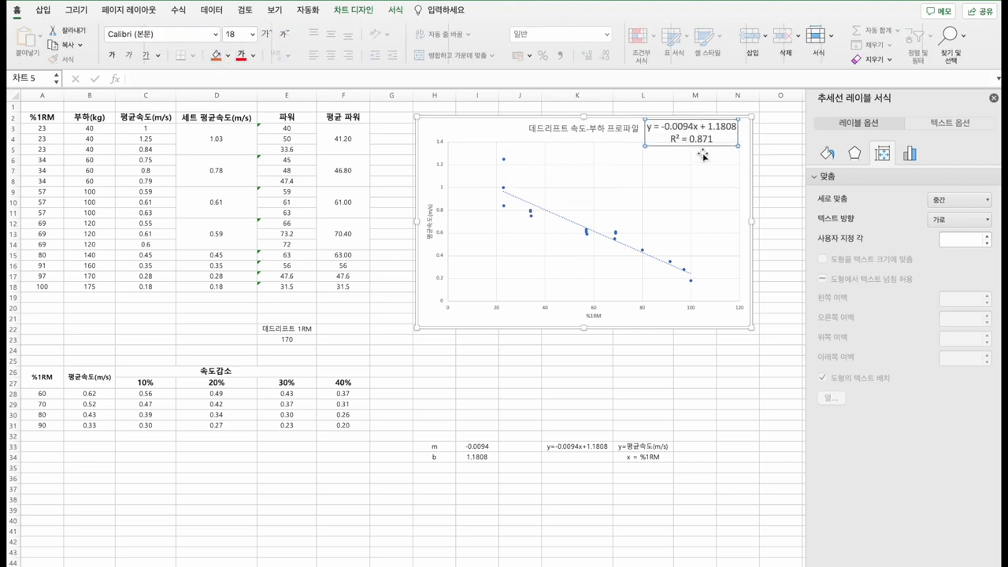
Examine the R² value in the trendline label against the plotted points
click(702, 138)
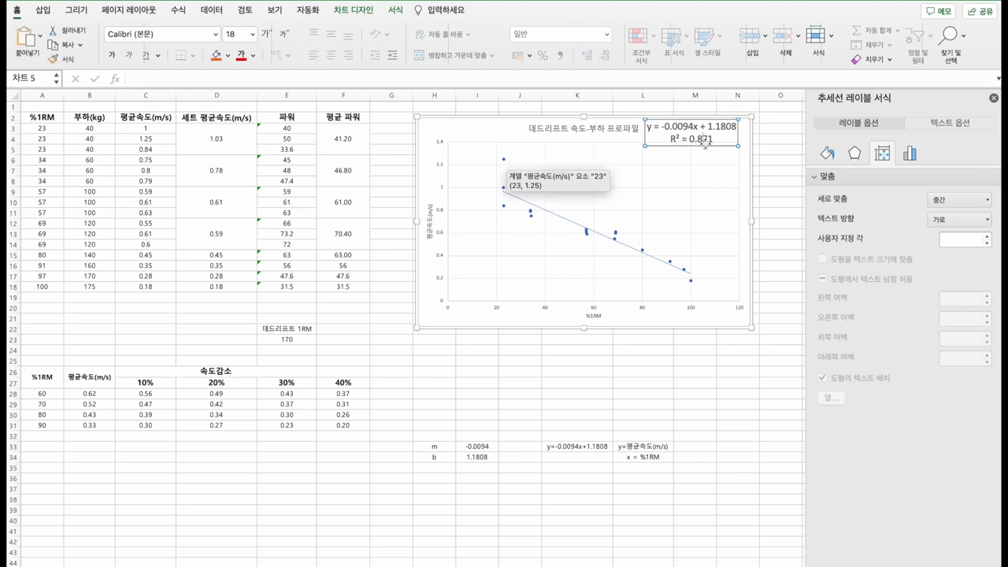
click(704, 158)
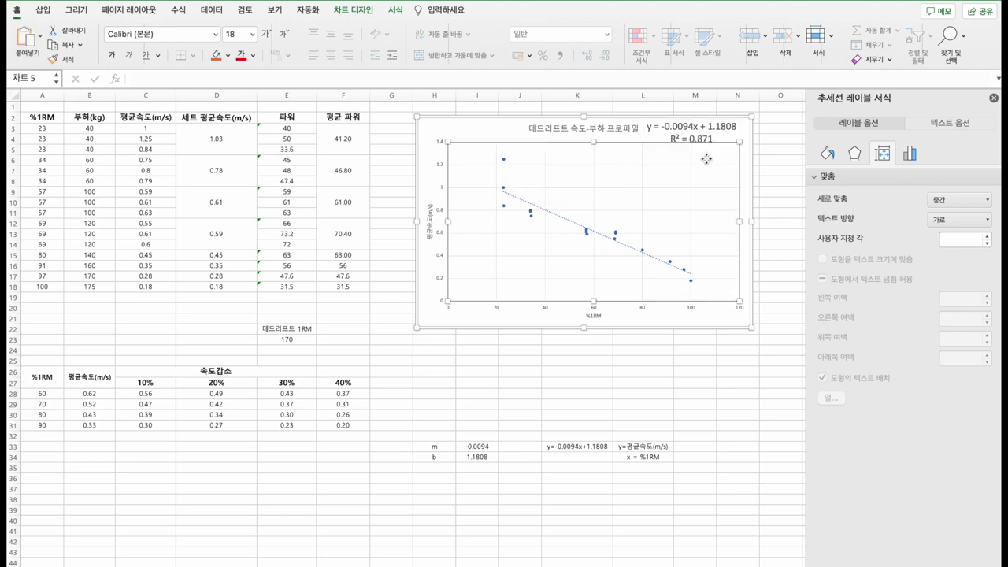
click(704, 139)
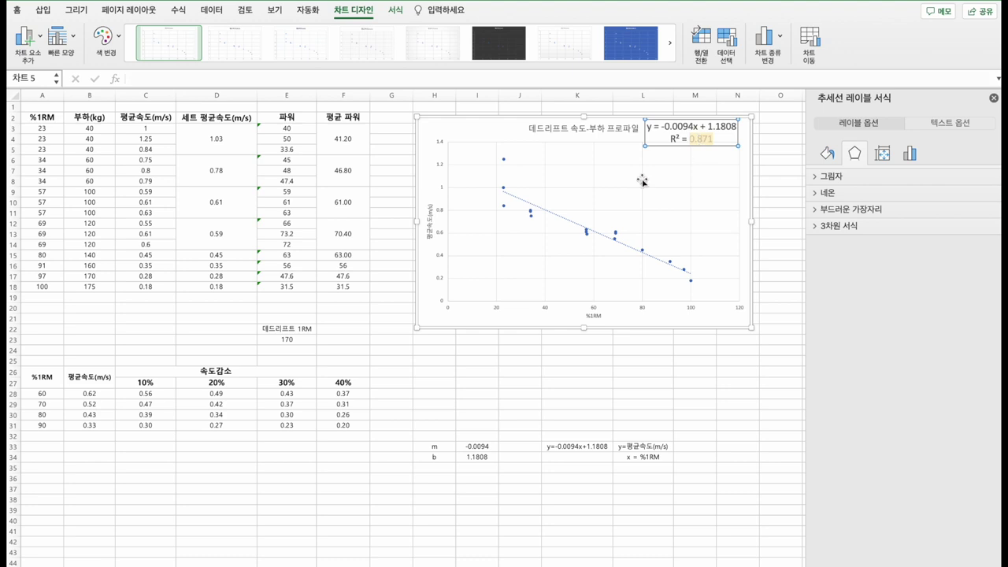
Examine the mean velocity and %1RM axis titles against the plotted points and trendline
click(432, 214)
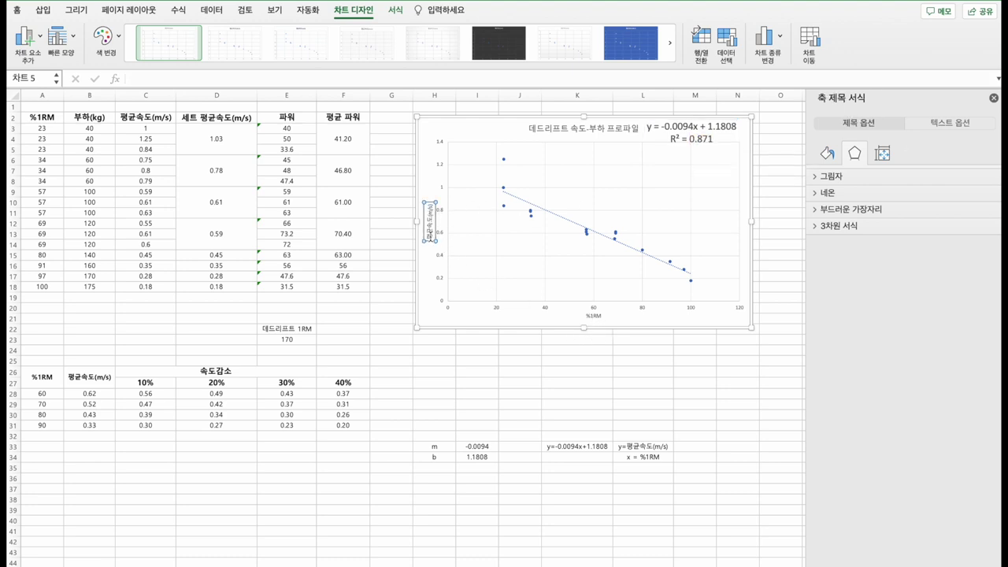
click(589, 316)
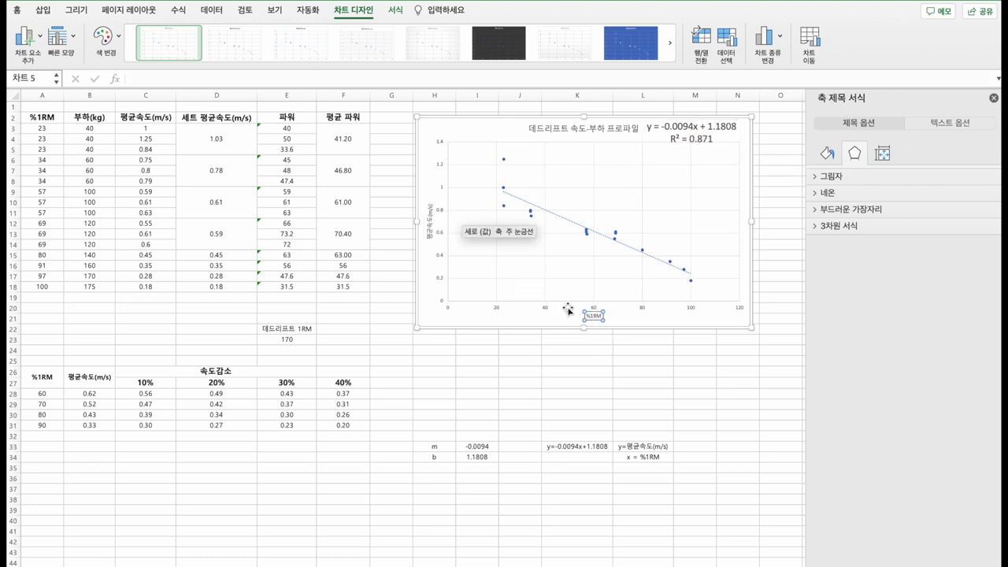
click(429, 225)
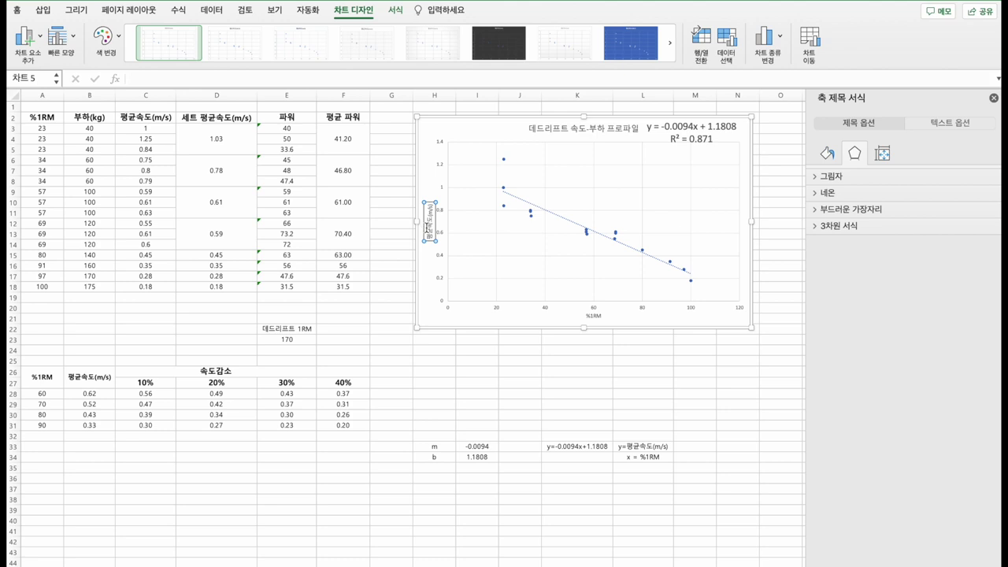
click(594, 241)
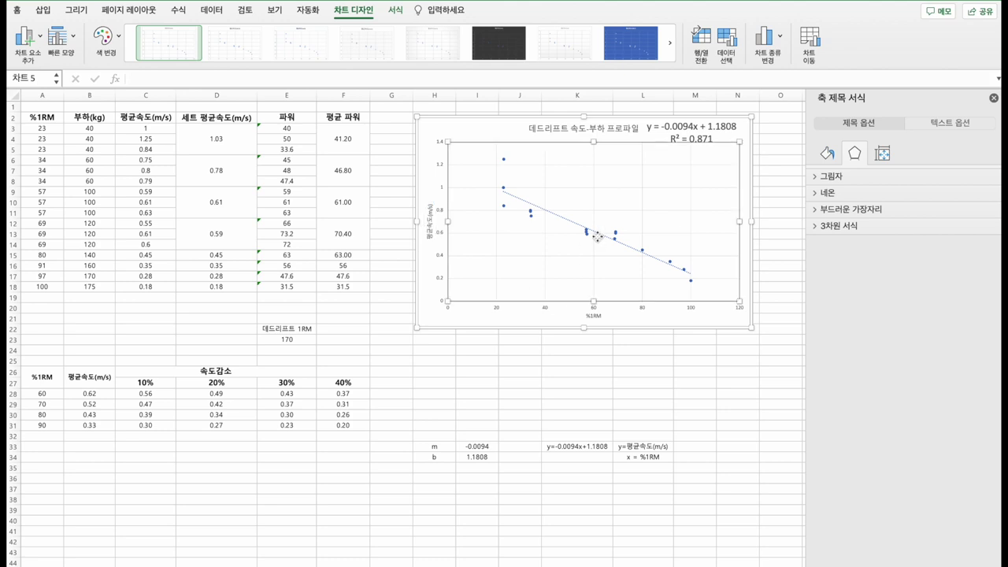
Nudge the trendline equation label slightly away from the chart title
click(701, 138)
click(724, 149)
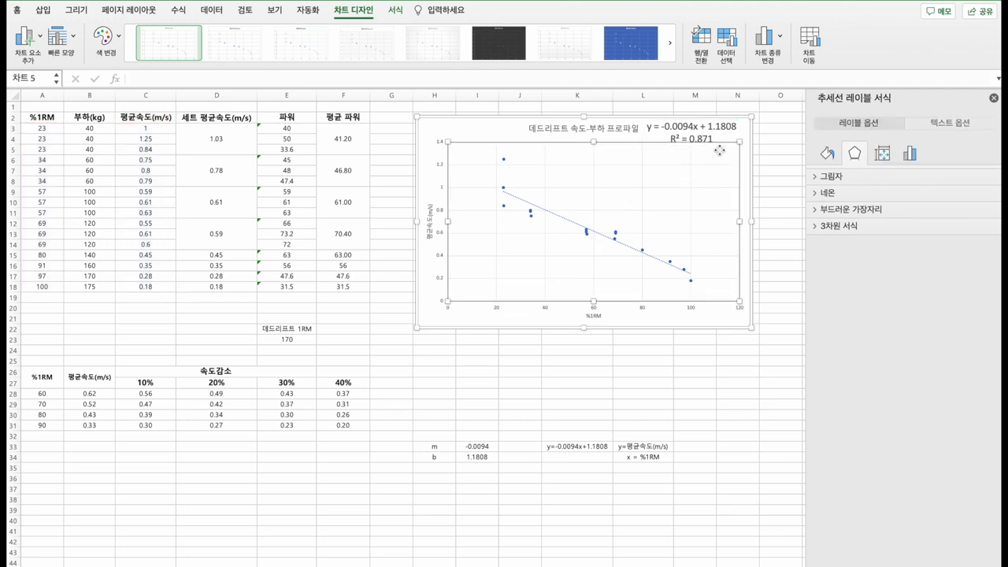
click(712, 141)
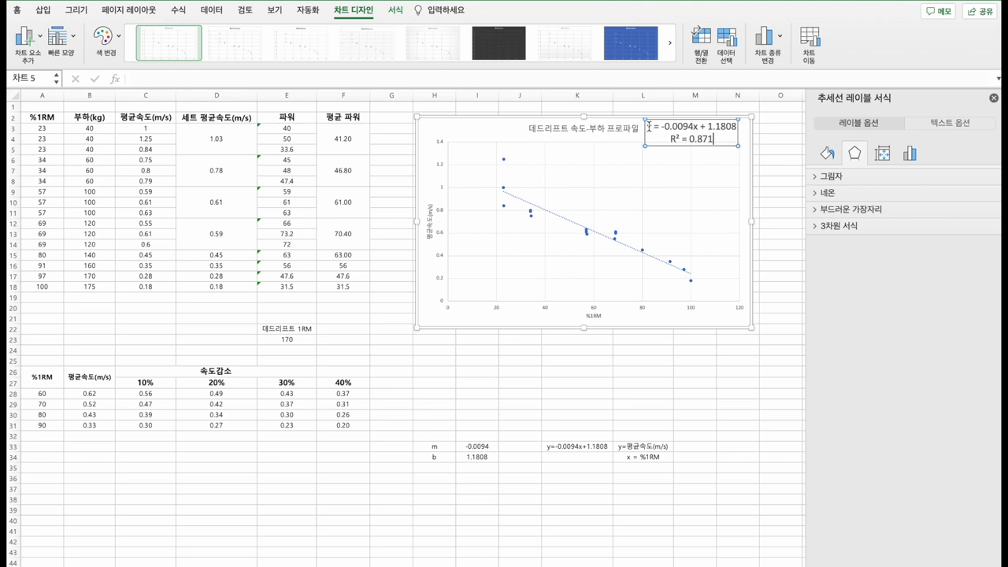
drag(677, 127, 686, 130)
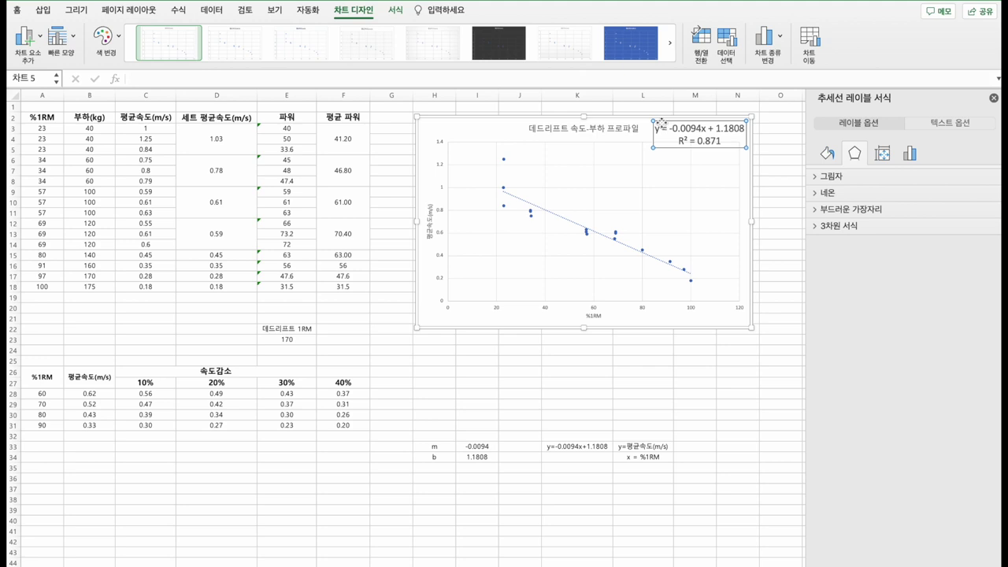
drag(660, 123, 656, 123)
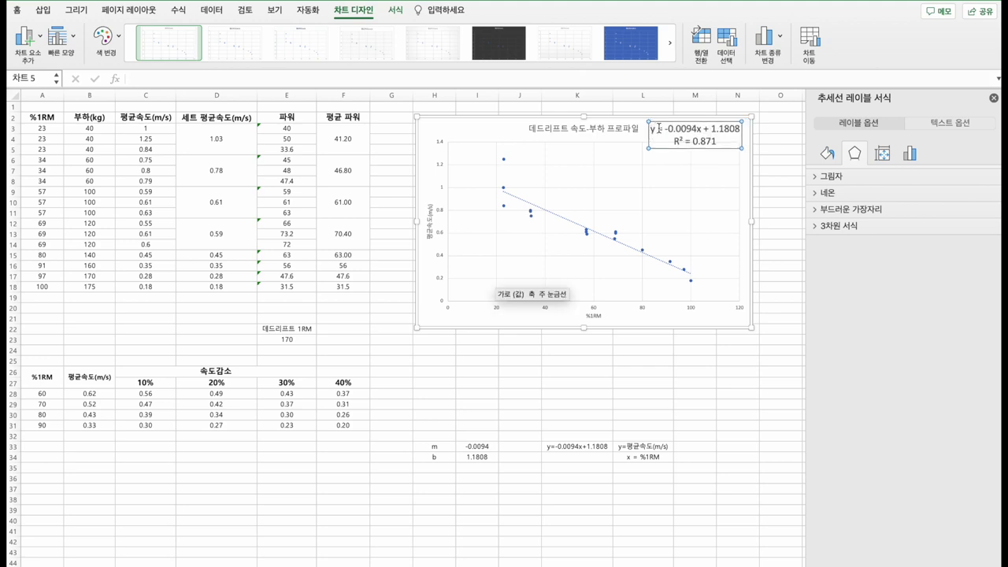
Examine the terms of the trendline equation and match them to the mean velocity and %1RM axis titles
double_click(658, 128)
double_click(734, 128)
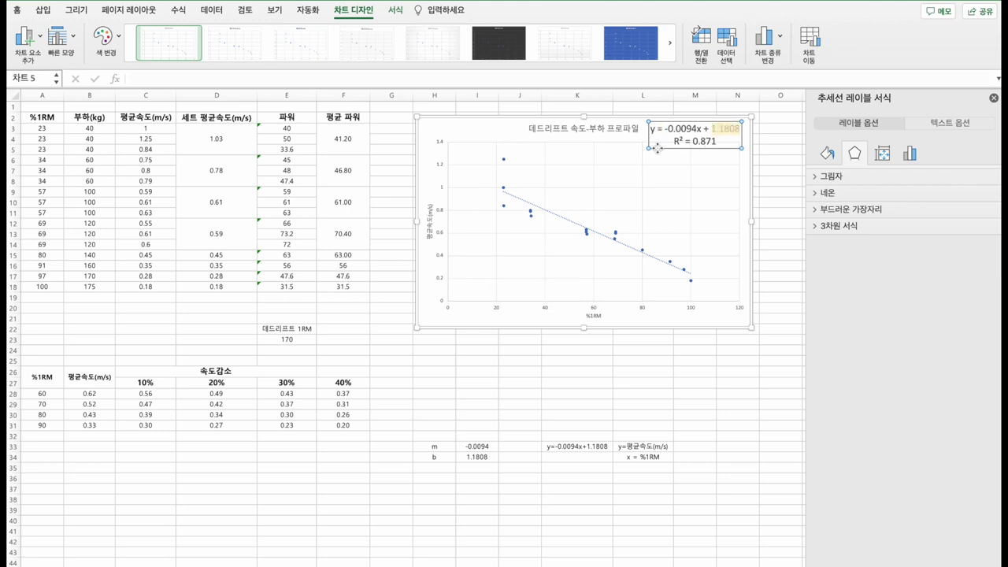
click(431, 220)
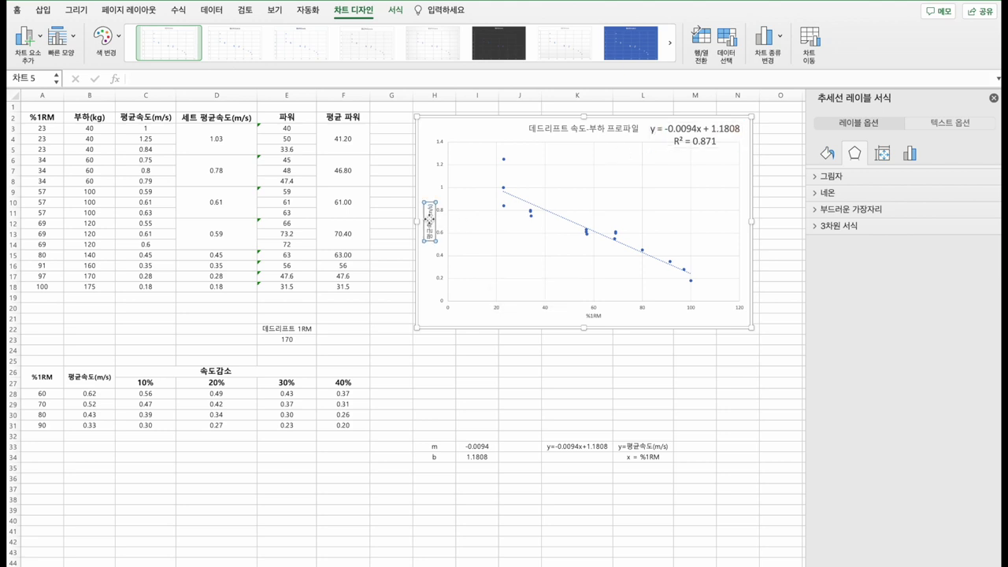
click(693, 136)
click(593, 316)
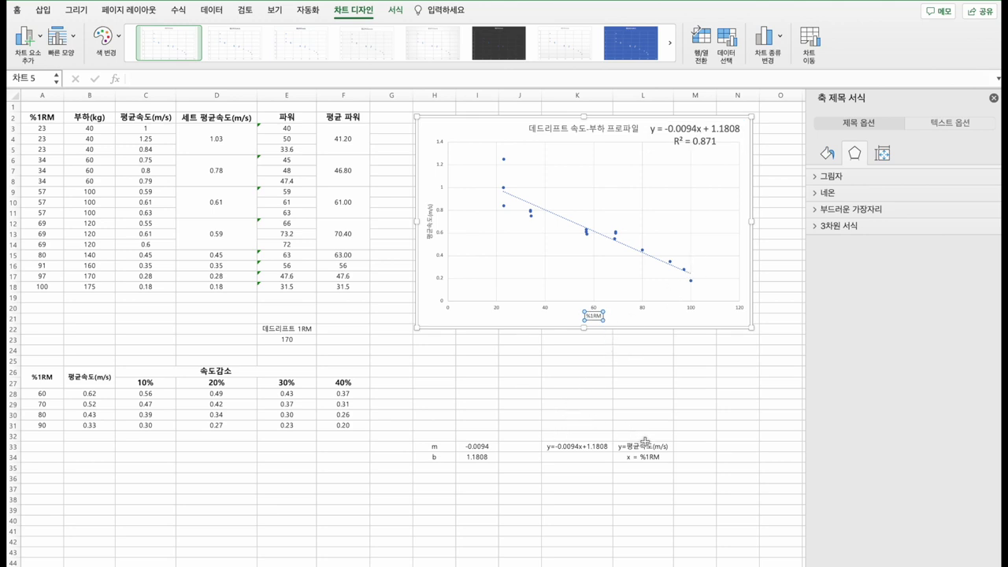
Calculate 75% of the 175 deadlift 1RM in cell K36 with the formula =175*0.75
click(661, 455)
click(577, 446)
click(583, 481)
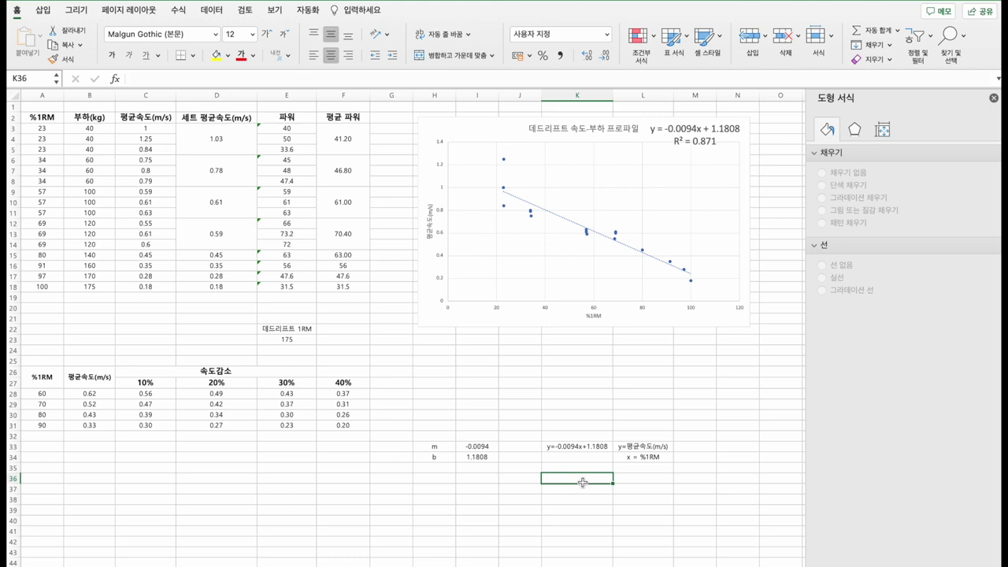
text(=175*0.75)
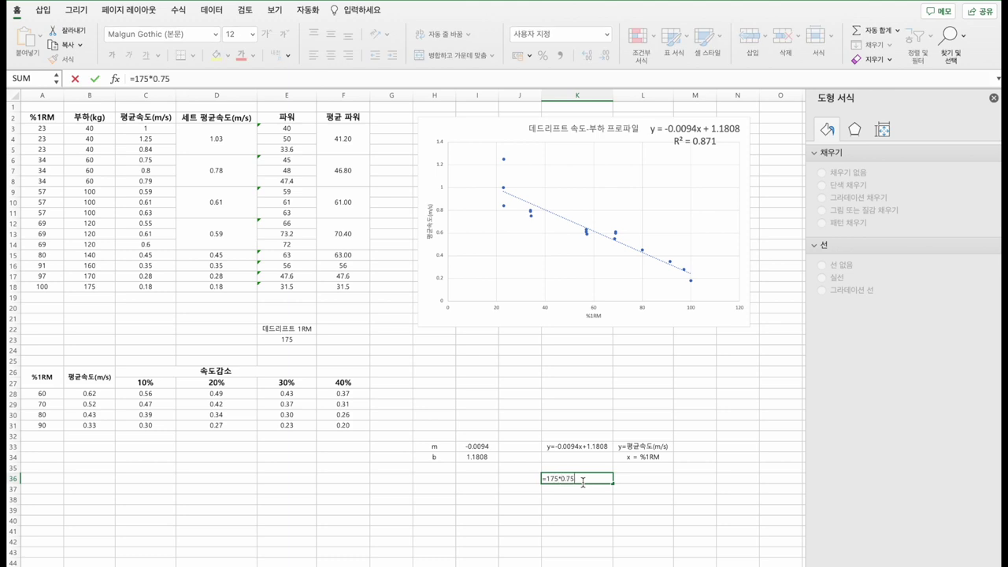
key(Return)
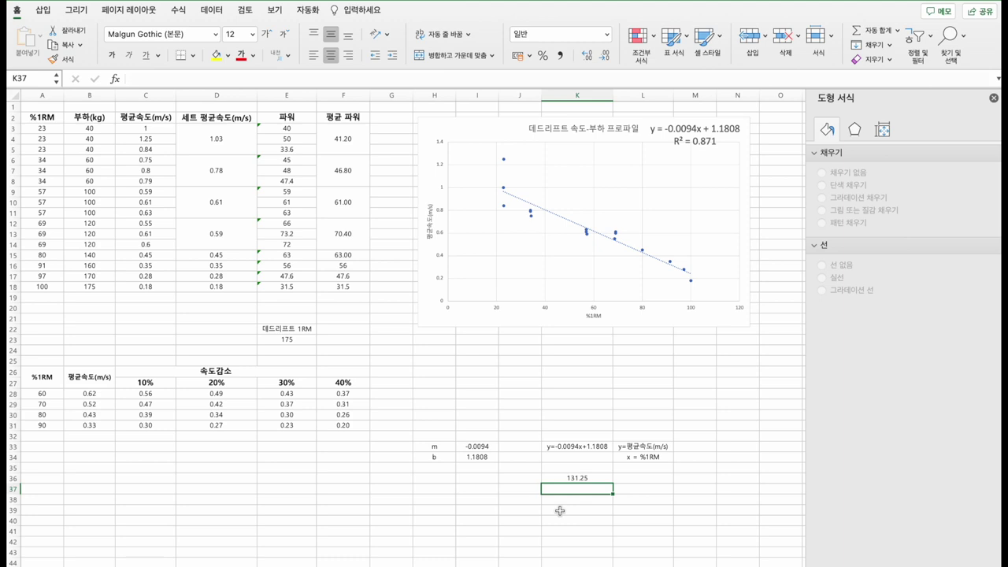
Enter the label 고강도 in cell K37, directly below the calculated 75% load
click(582, 480)
click(583, 501)
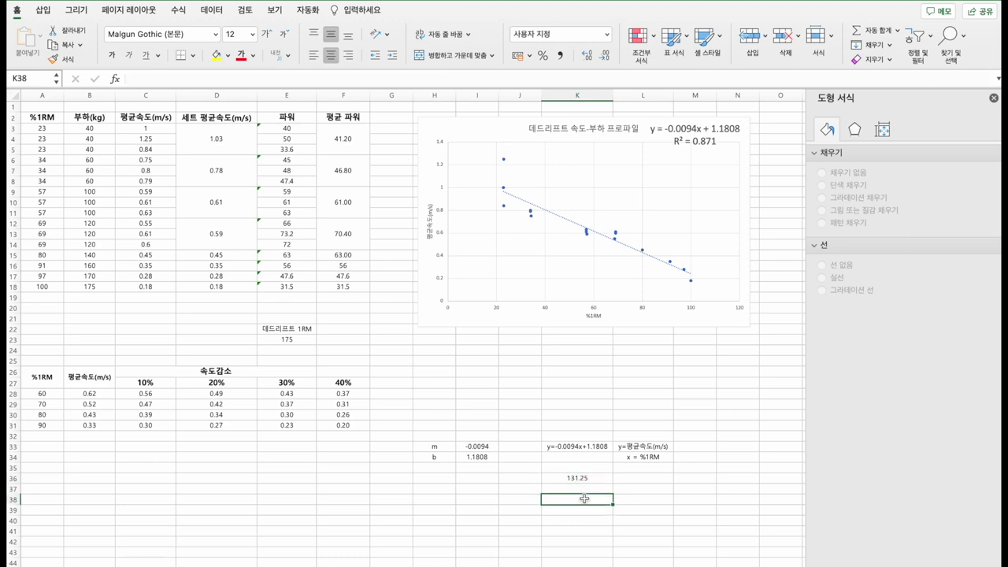
click(599, 489)
text(고강도)
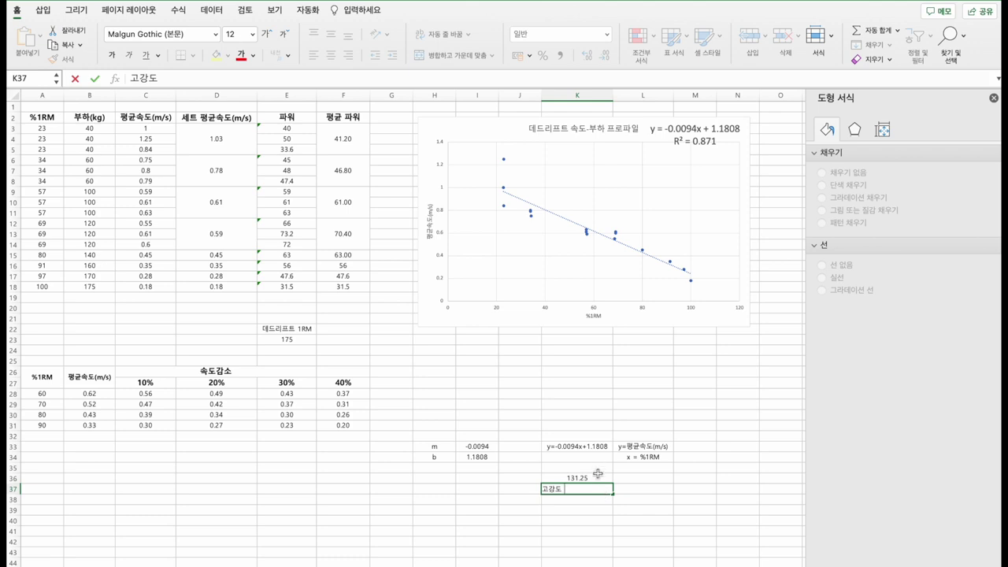
click(599, 477)
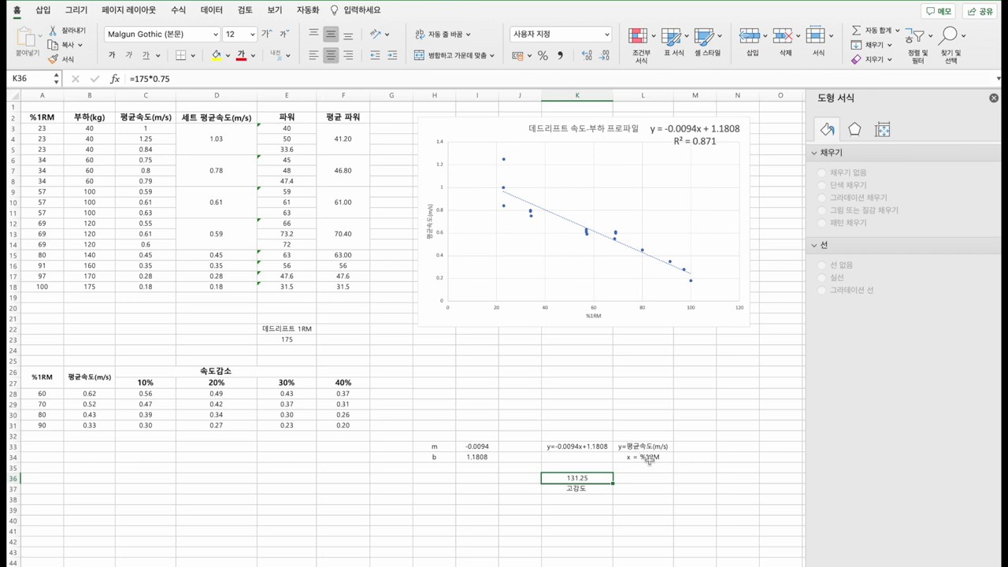
Review the equation note in K33 together with its y and x definitions in L33 and L34
click(648, 458)
double_click(650, 446)
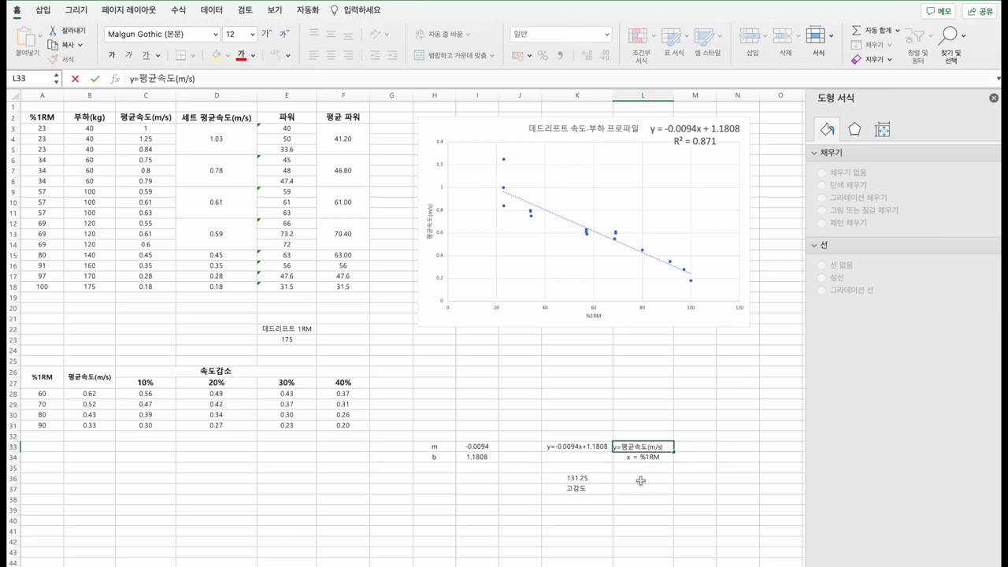
click(567, 448)
click(647, 478)
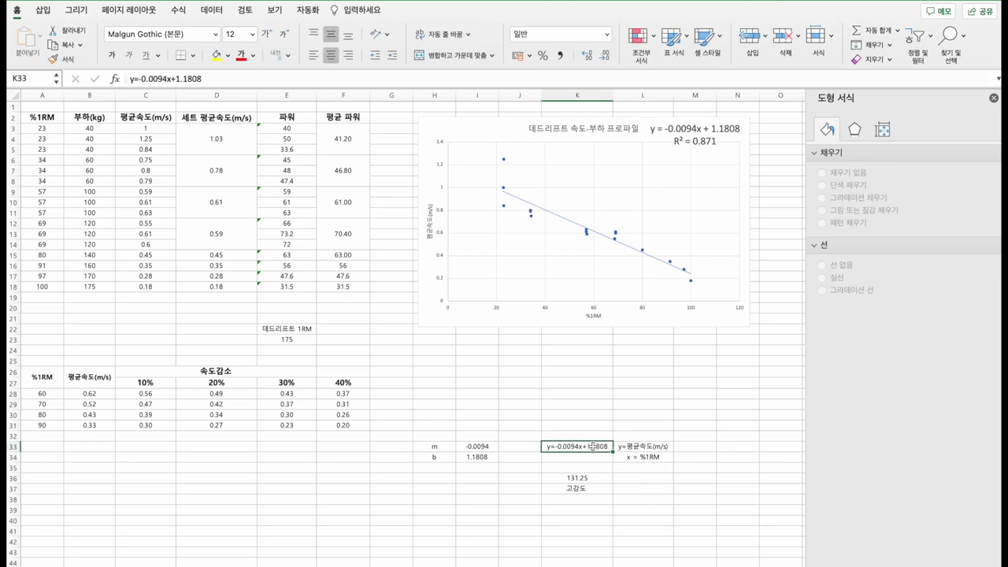
click(634, 457)
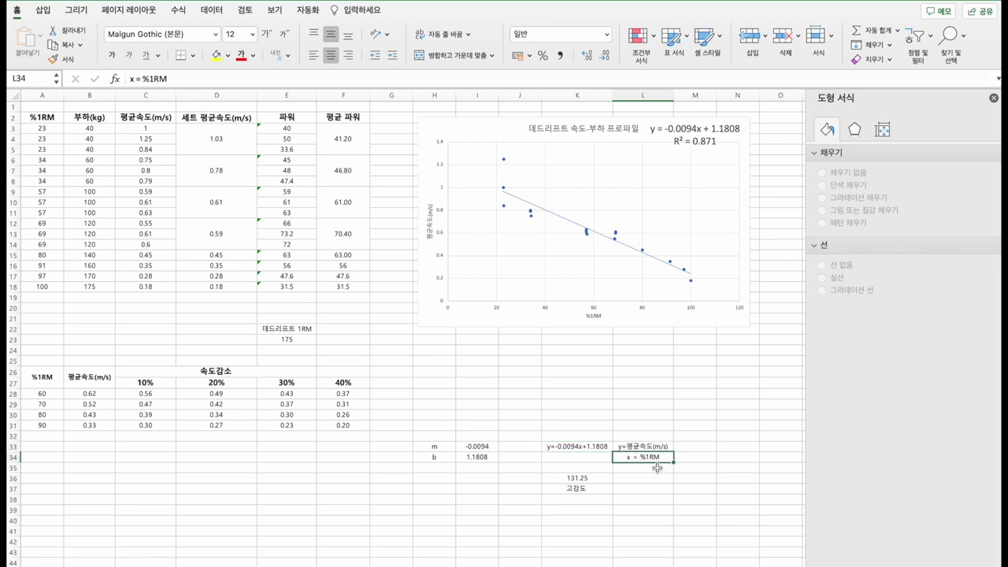
click(584, 446)
click(563, 508)
click(652, 465)
click(652, 457)
click(660, 446)
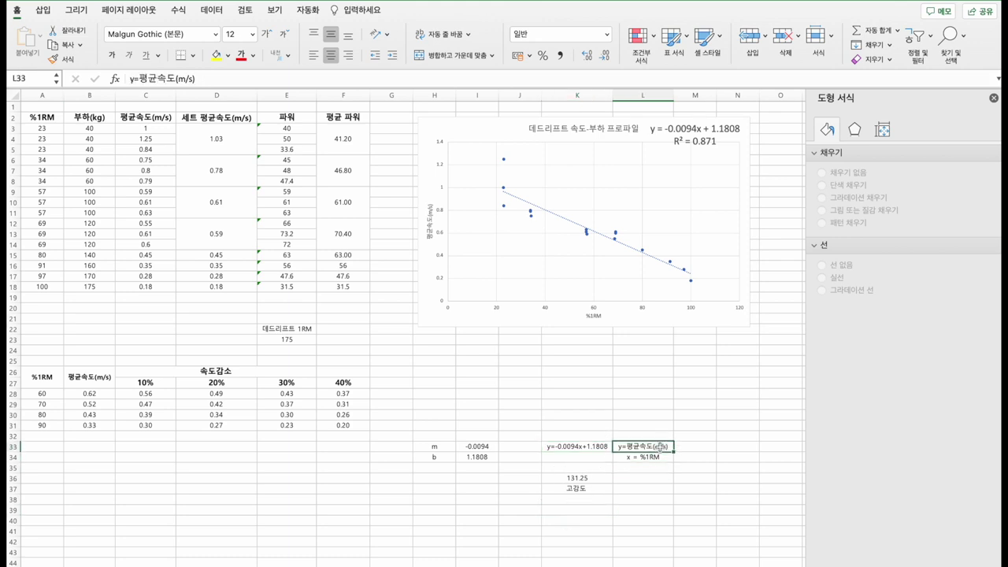
Calculate the mean velocity at 70% 1RM in cell K40 with =-0.0094*70+1.1808
click(586, 522)
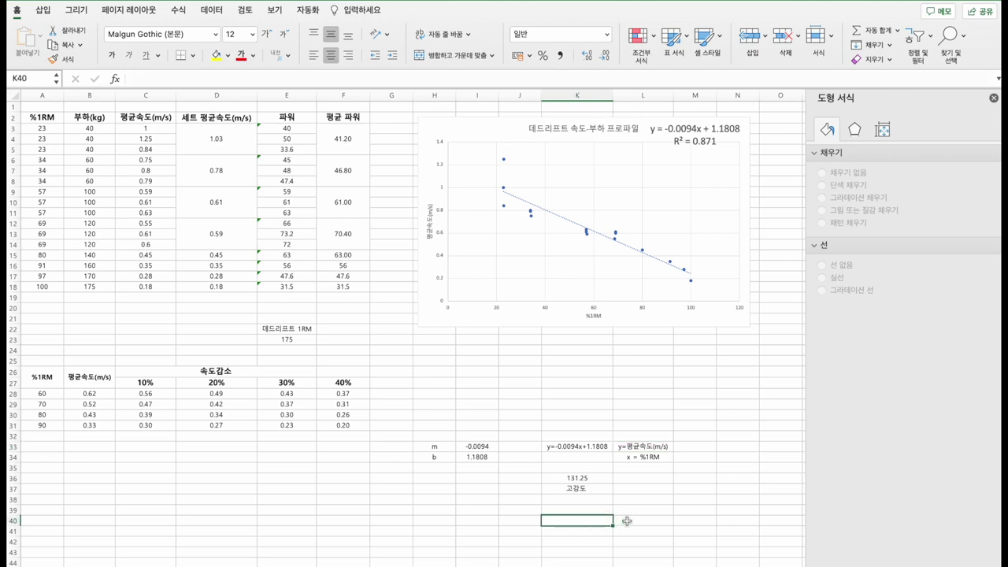
text(=-0.0094*70)
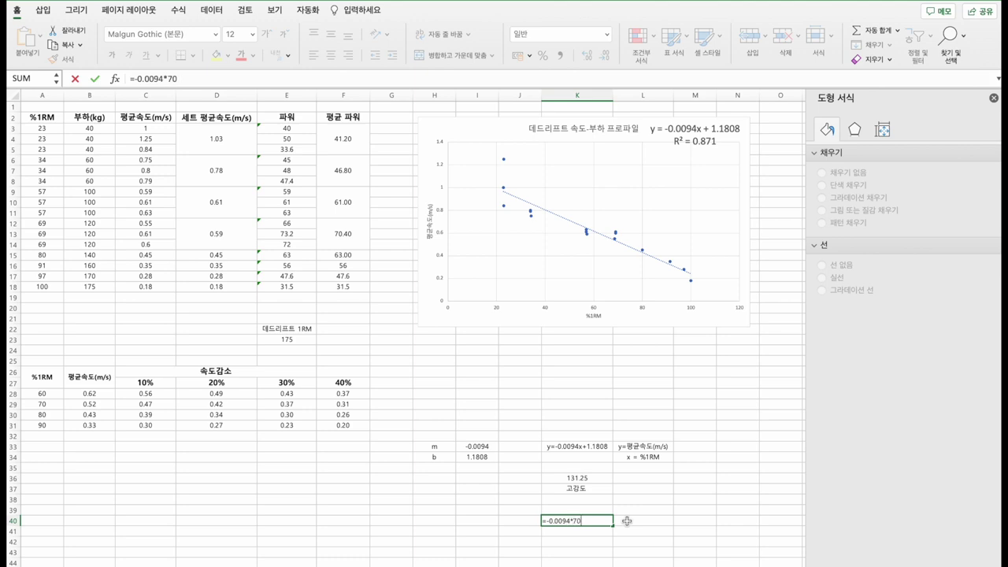
text(+1.1808)
key(Return)
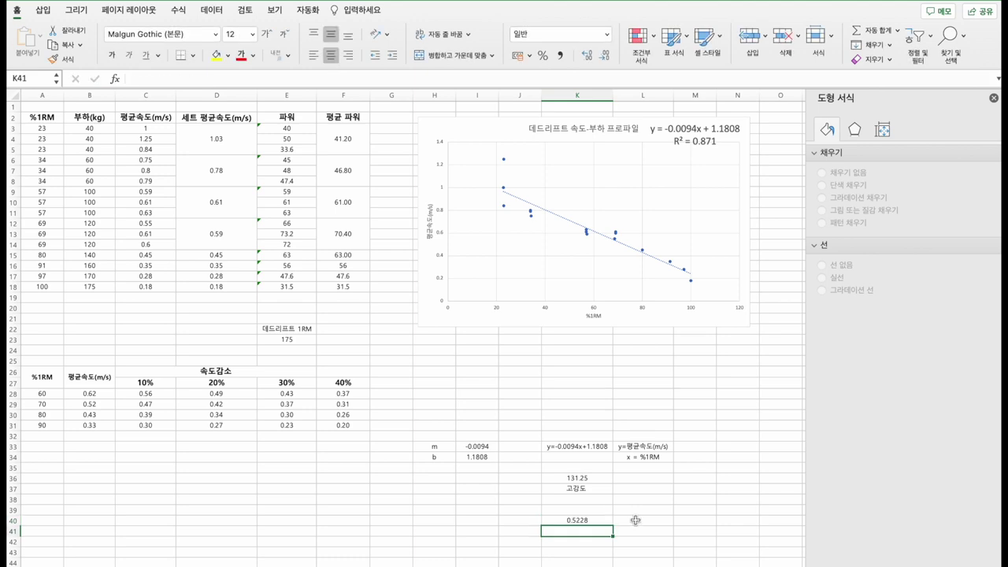
Reduce the velocity in K40 to two decimal places
click(583, 519)
click(605, 57)
click(604, 57)
click(579, 533)
click(589, 521)
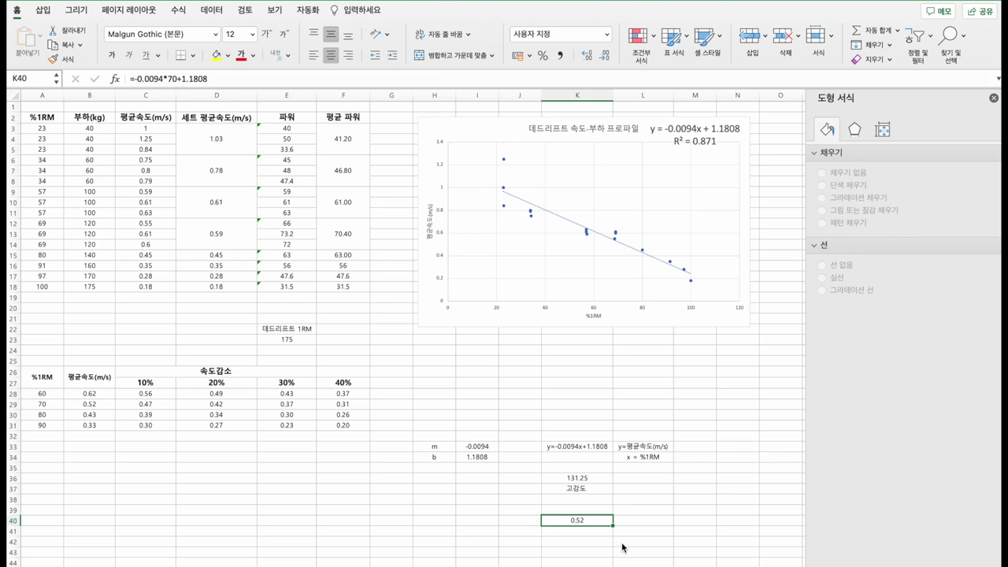
Enter the loads 140 and 120 in cells L40 and L41, beside the calculated velocity
click(650, 459)
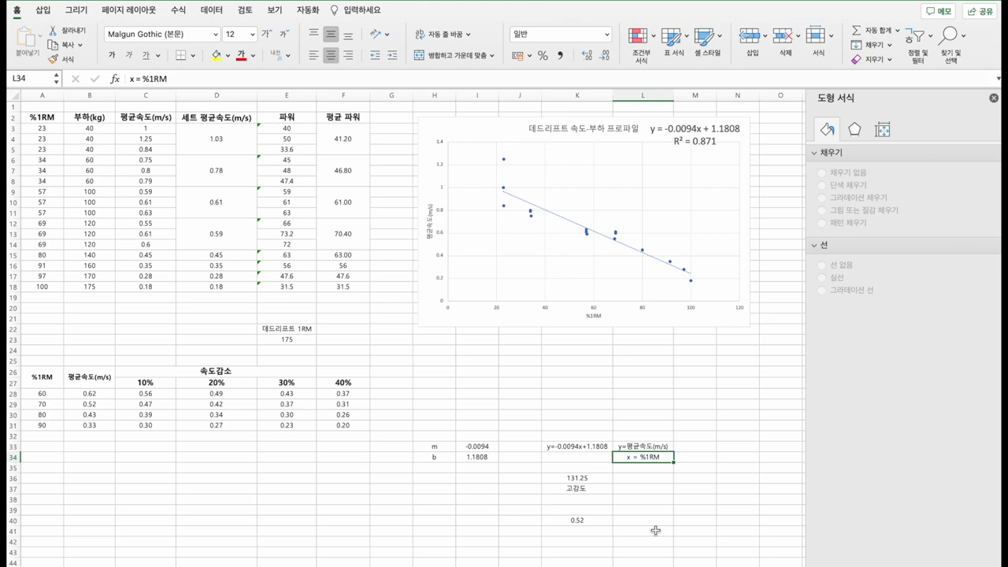
click(655, 521)
text(140)
click(660, 509)
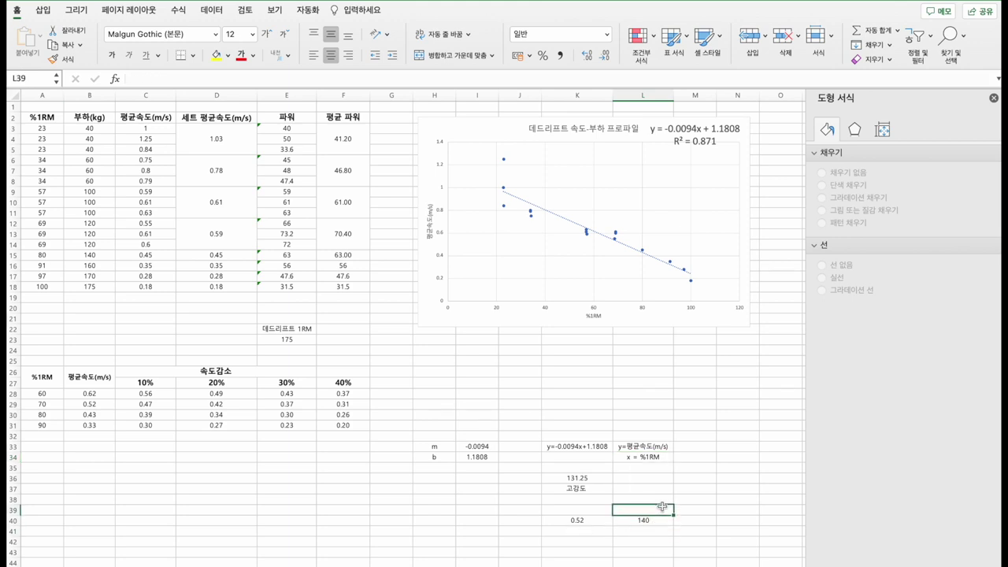
click(603, 522)
click(638, 531)
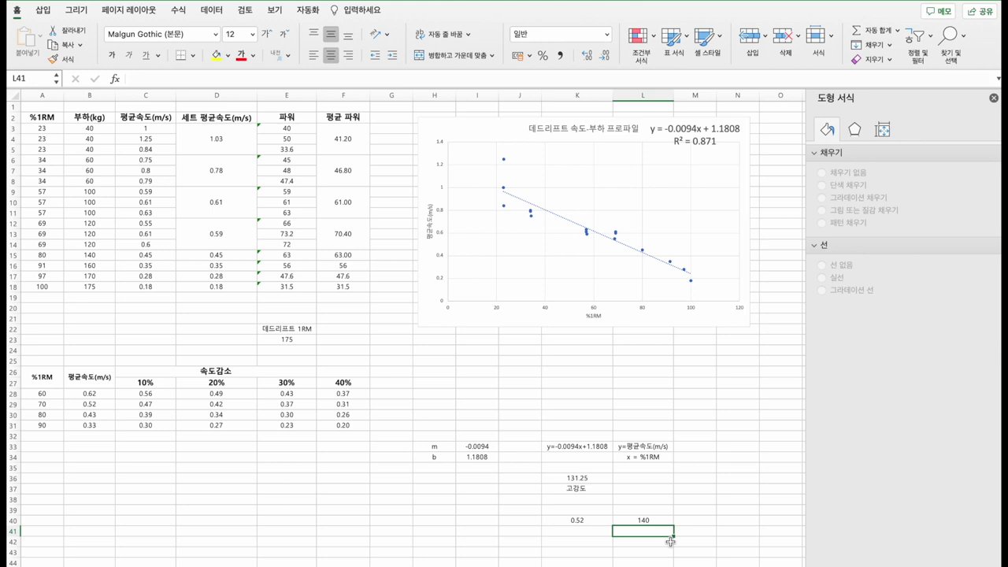
key(Return)
click(595, 524)
click(664, 532)
click(602, 521)
click(646, 532)
click(598, 518)
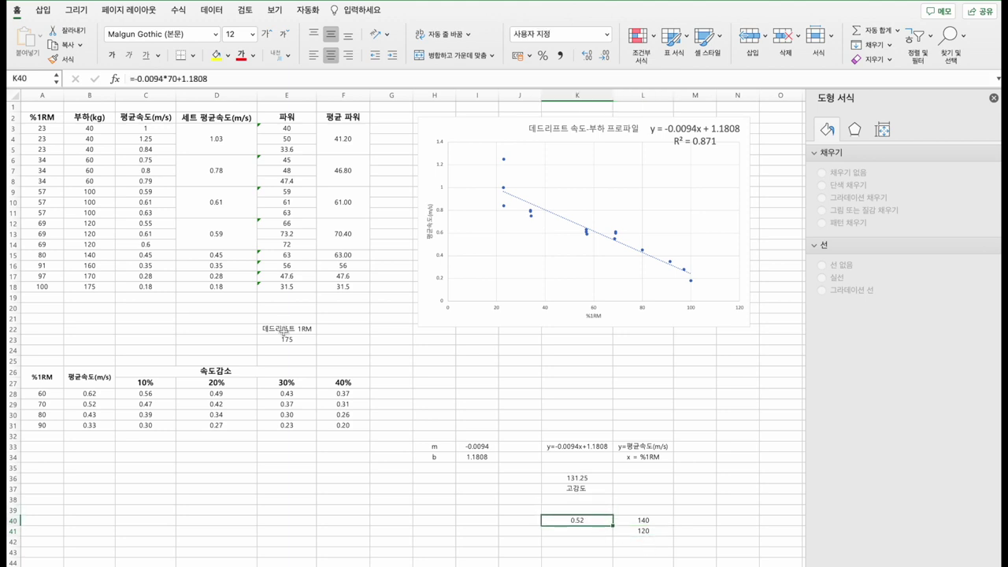
Compare the set mean velocities of the 120 kg and 140 kg rows in the data table
click(319, 342)
click(571, 456)
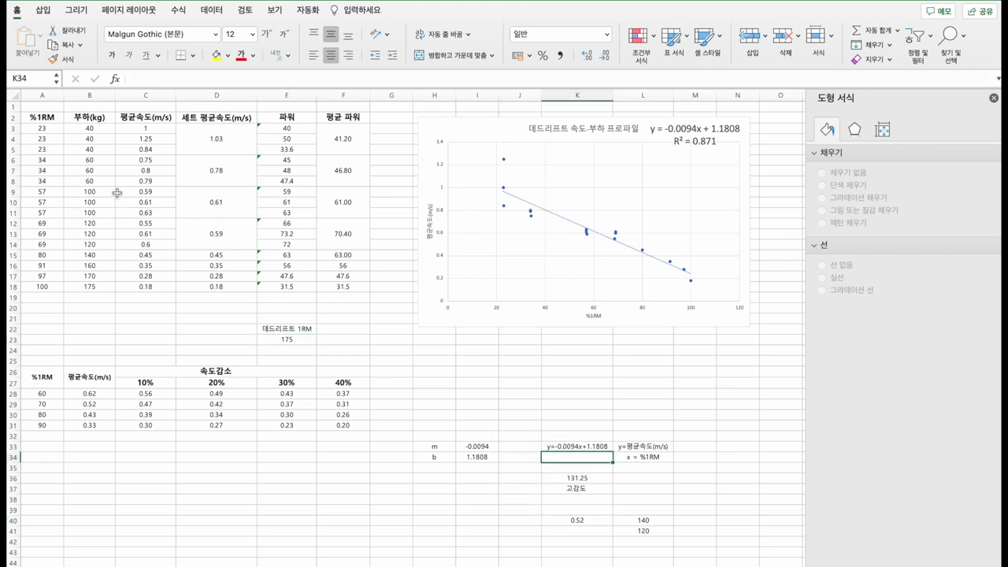
click(150, 129)
click(183, 160)
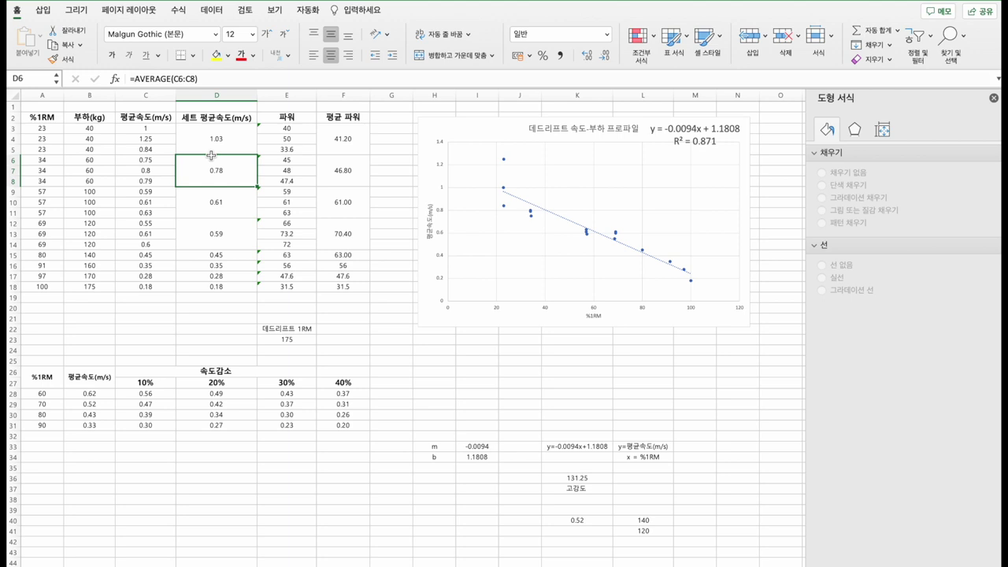
click(239, 236)
key(Down)
key(Up)
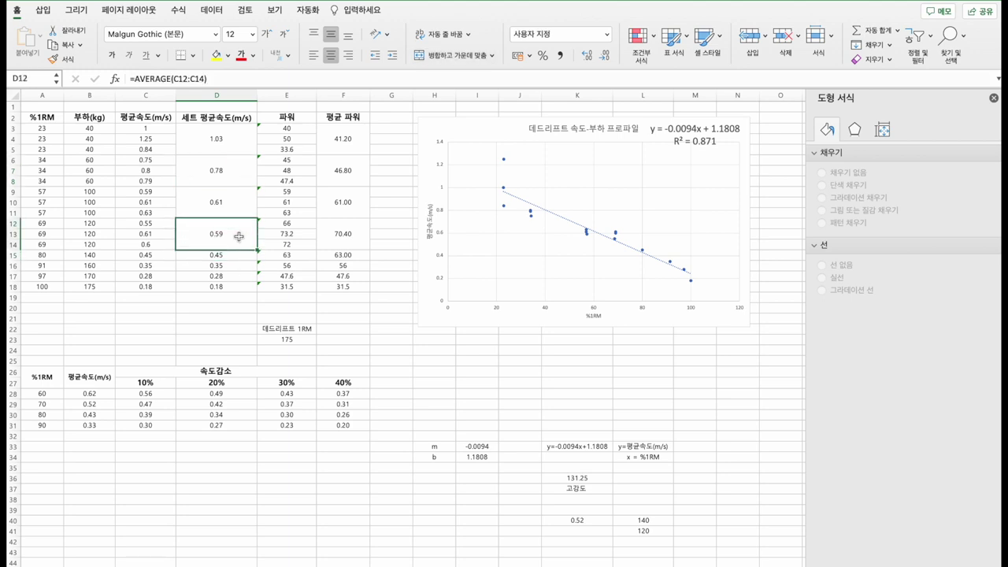
key(Down)
key(Up)
key(Down)
key(Up)
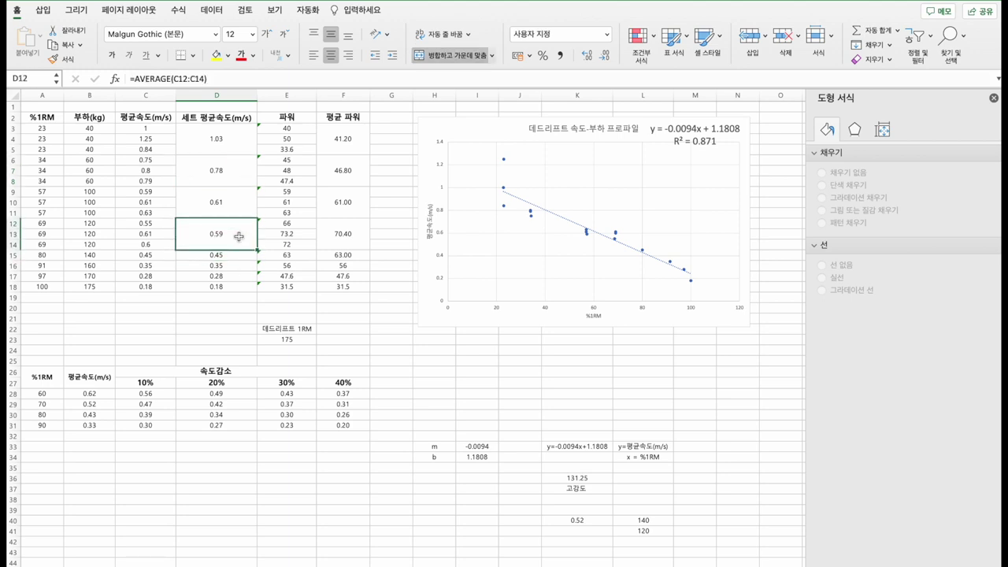
key(Down)
key(Up)
key(Down)
key(Up)
drag(94, 222, 97, 256)
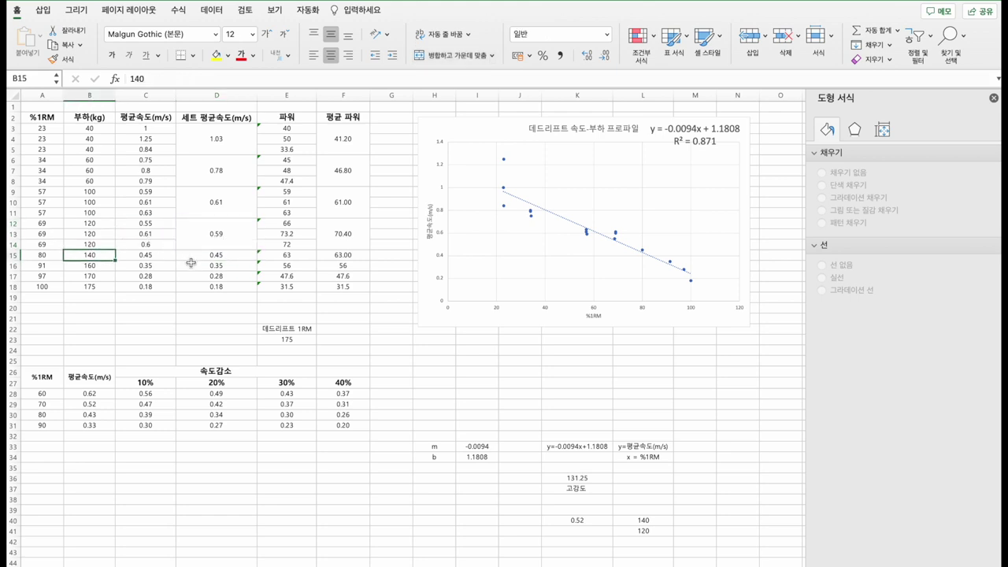
click(237, 240)
click(239, 256)
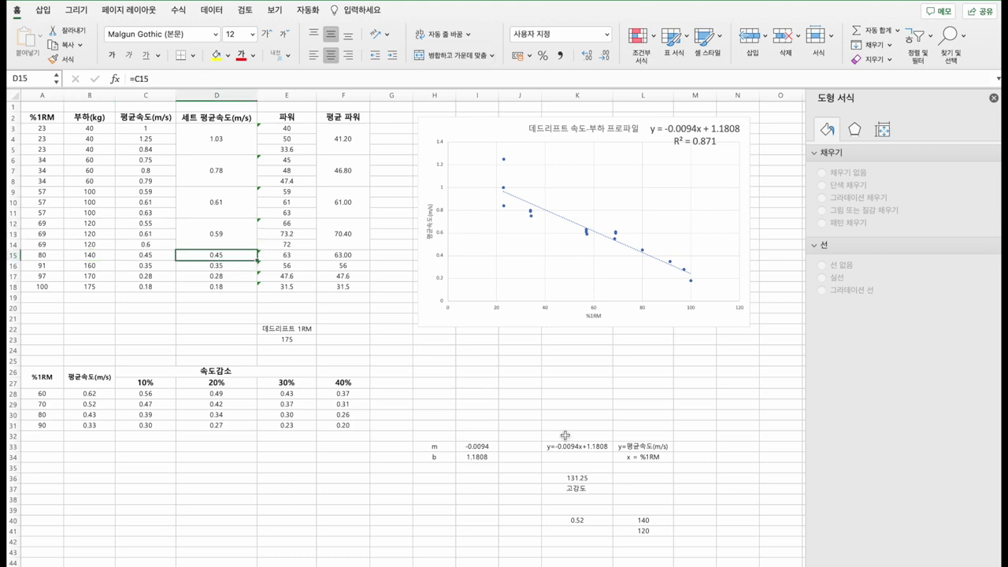
Enter the velocity range 0.47~0.6 in cell K41, beside the 120 load
click(675, 478)
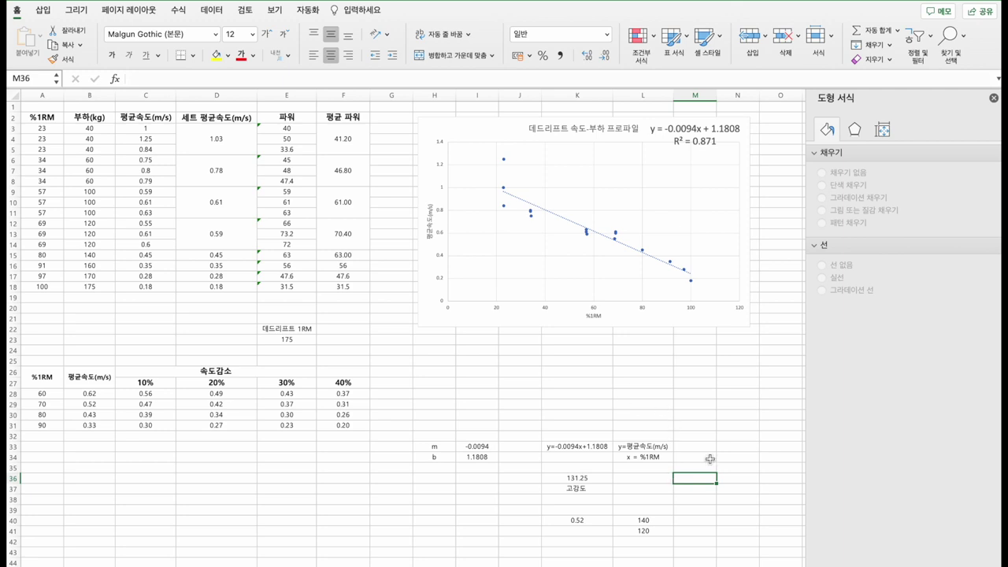
click(99, 236)
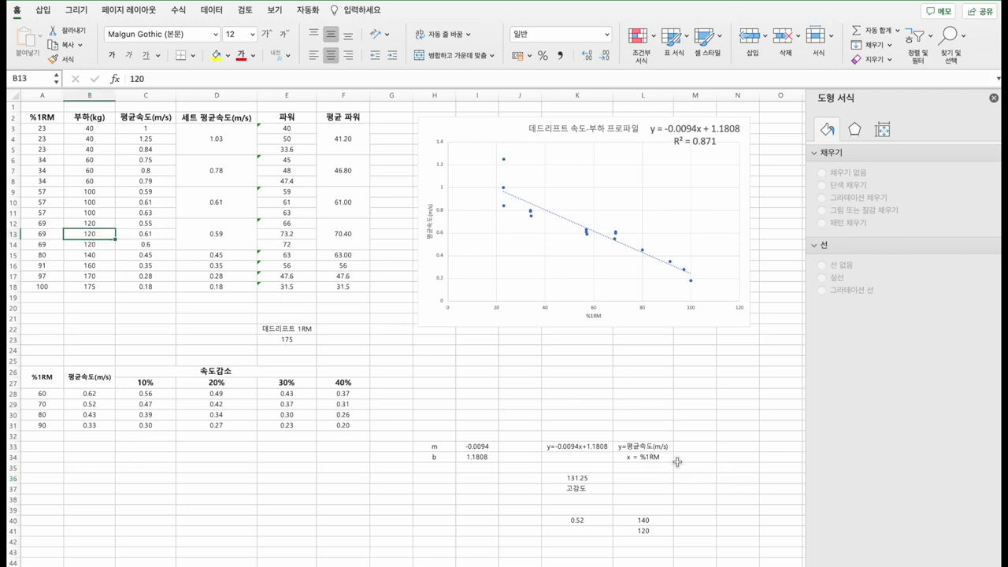
click(604, 522)
click(585, 532)
double_click(585, 532)
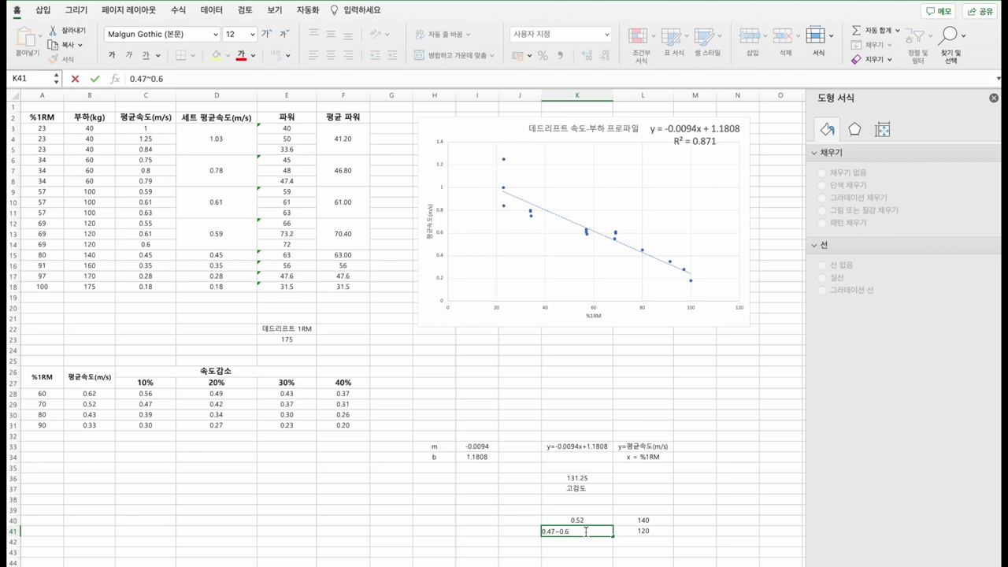
key(Return)
click(587, 536)
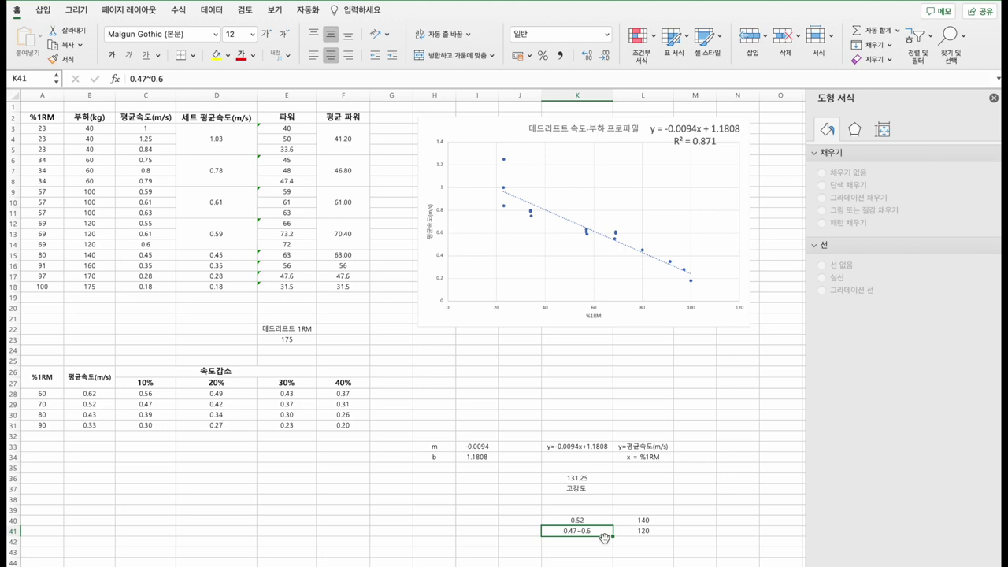
click(608, 499)
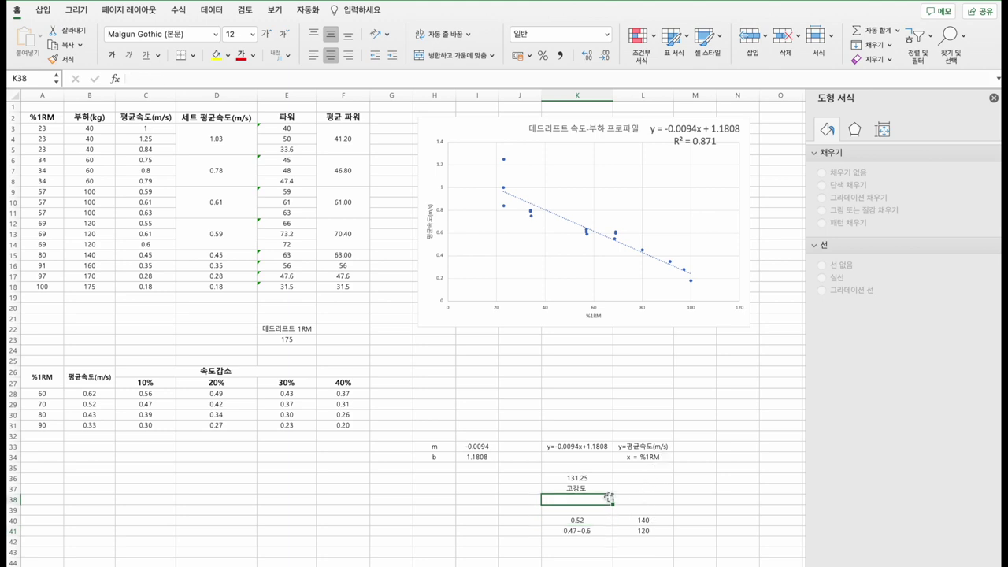
click(592, 532)
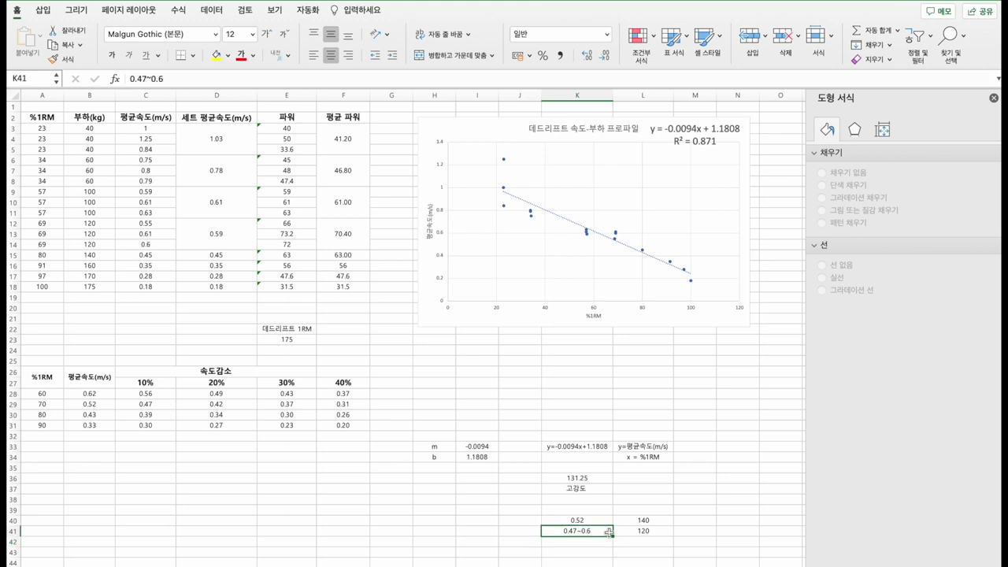
Insert a markers-only scatter chart of load and mean velocity from B2:C18 and place it enlarged below row 41
click(642, 457)
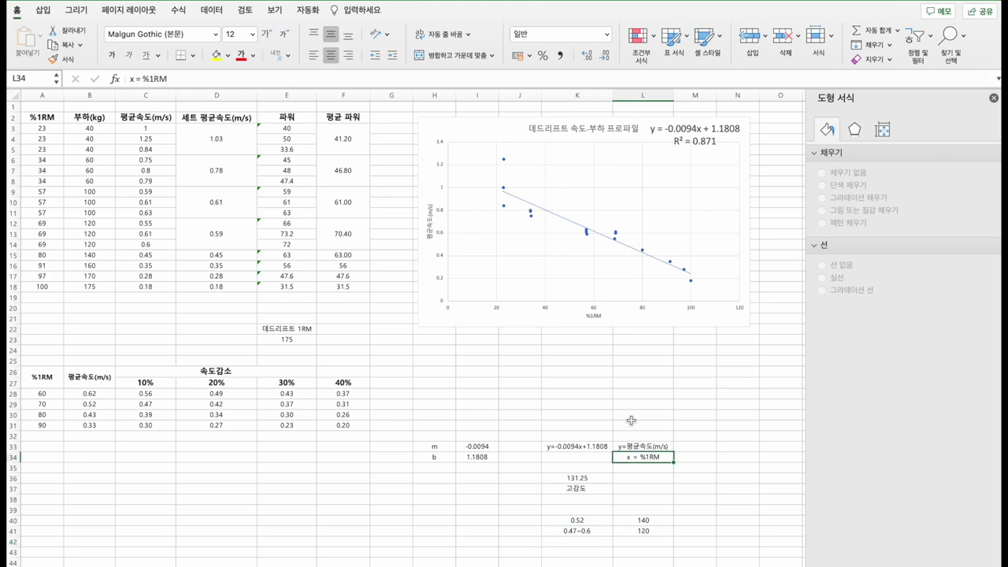
click(43, 128)
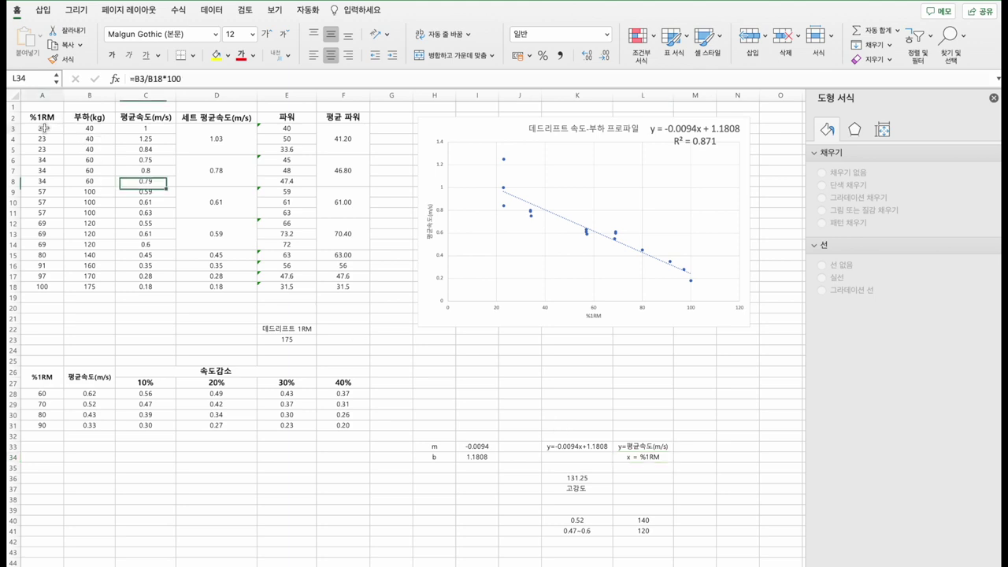
drag(91, 128, 107, 282)
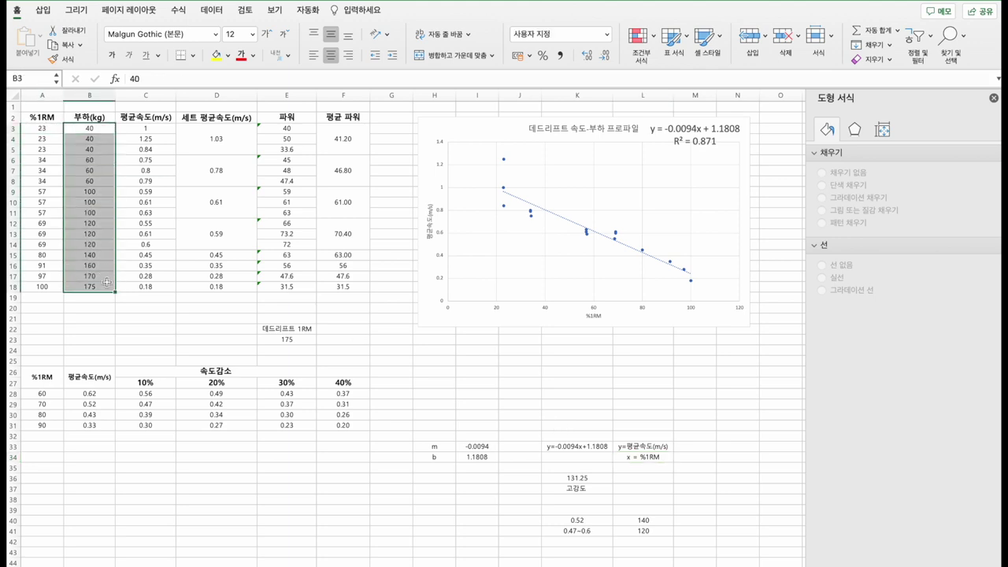
click(326, 252)
drag(89, 115, 158, 282)
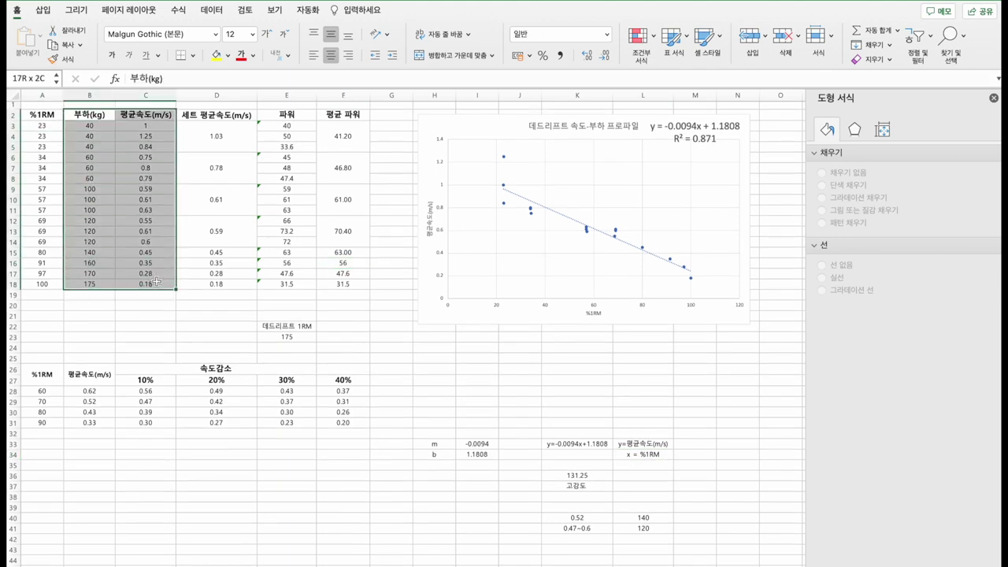
click(43, 11)
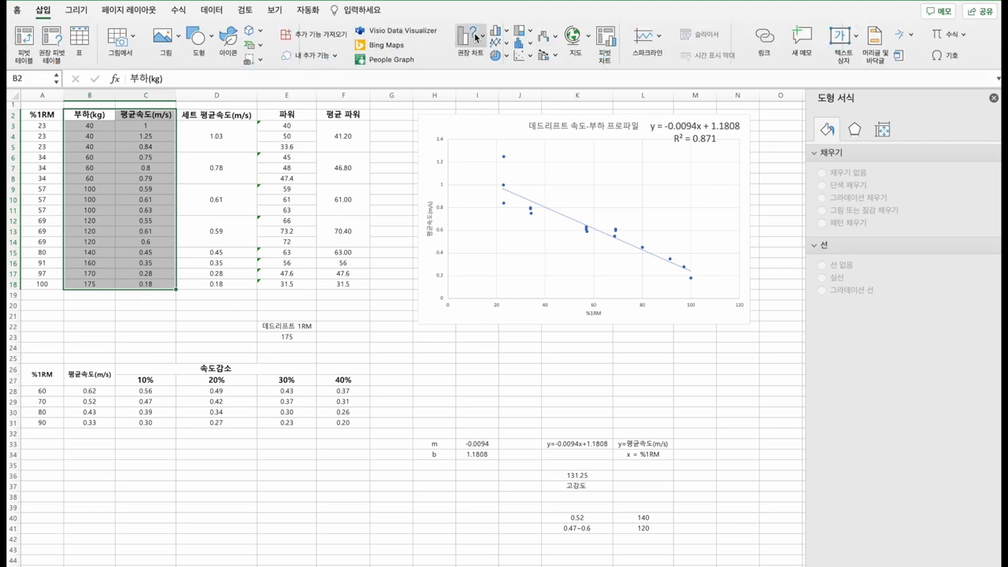
click(532, 56)
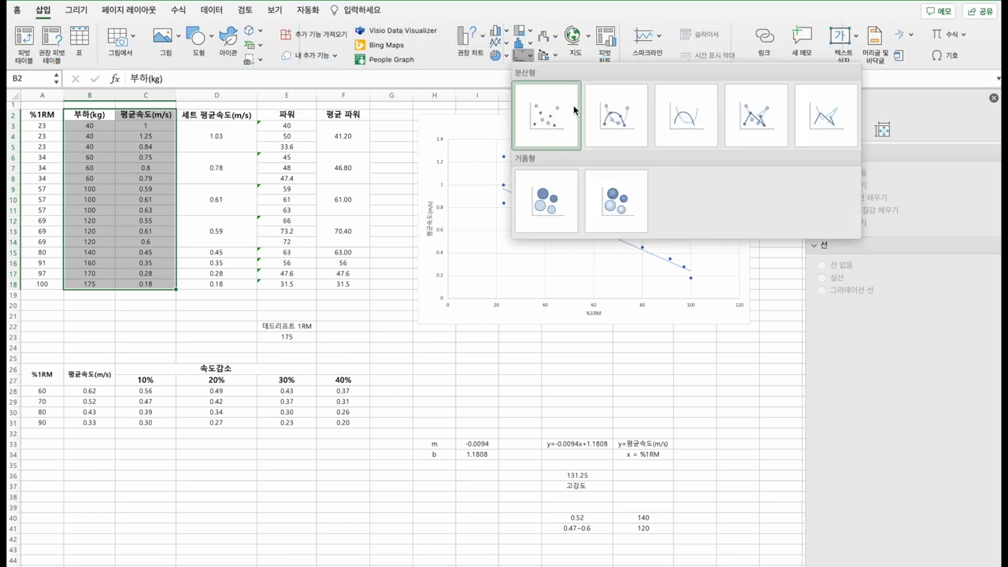
click(556, 137)
scroll(503, 236, down, 5)
scroll(508, 243, up, 2)
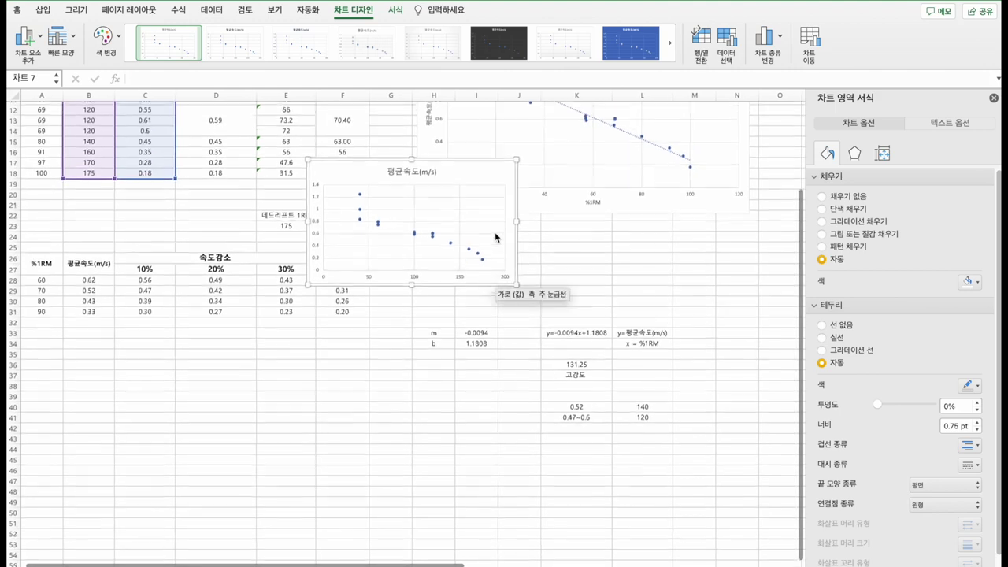
drag(486, 195, 438, 374)
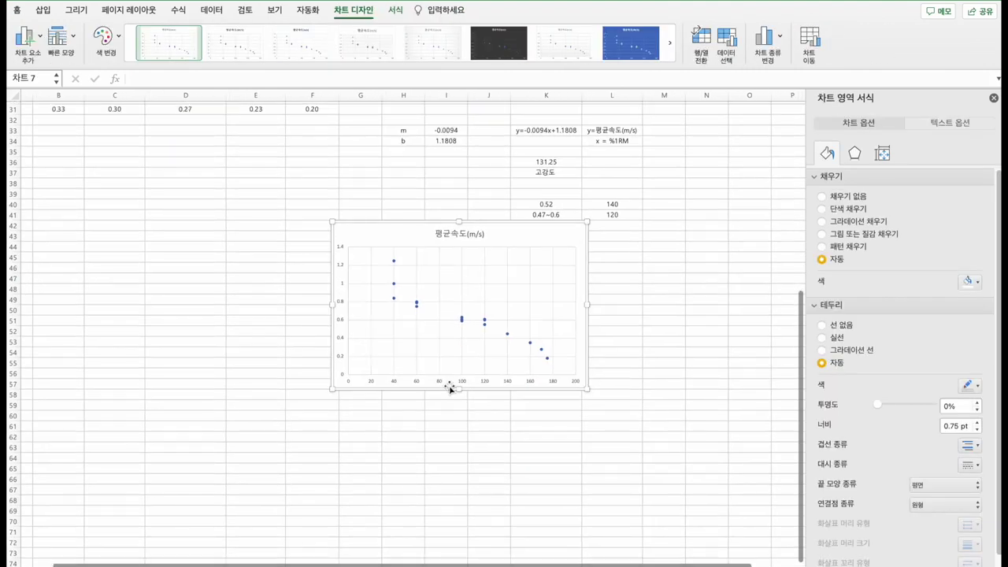
Add a horizontal axis title reading 무게(kg) to the new scatter chart
click(465, 383)
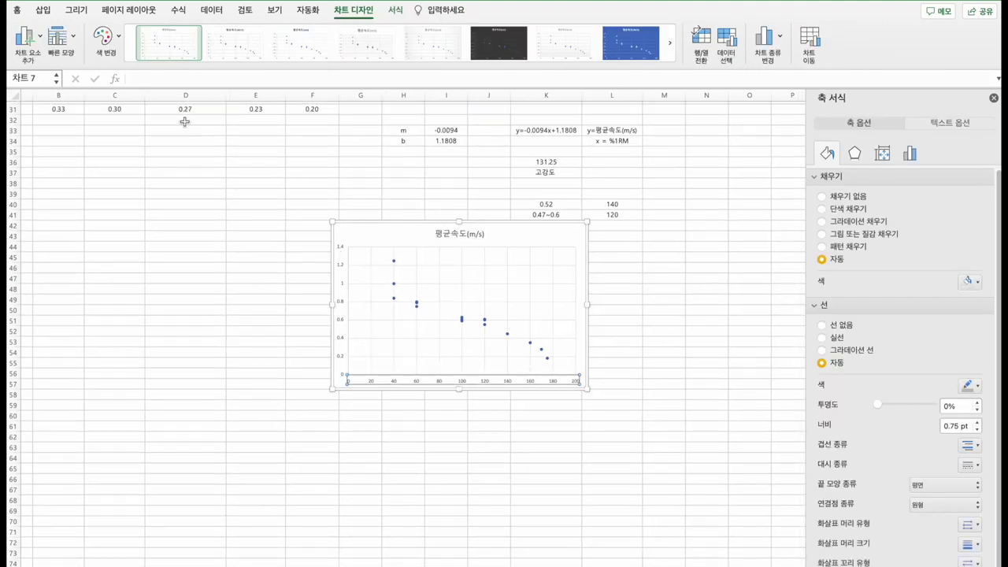
click(25, 36)
mouse_move(47, 70)
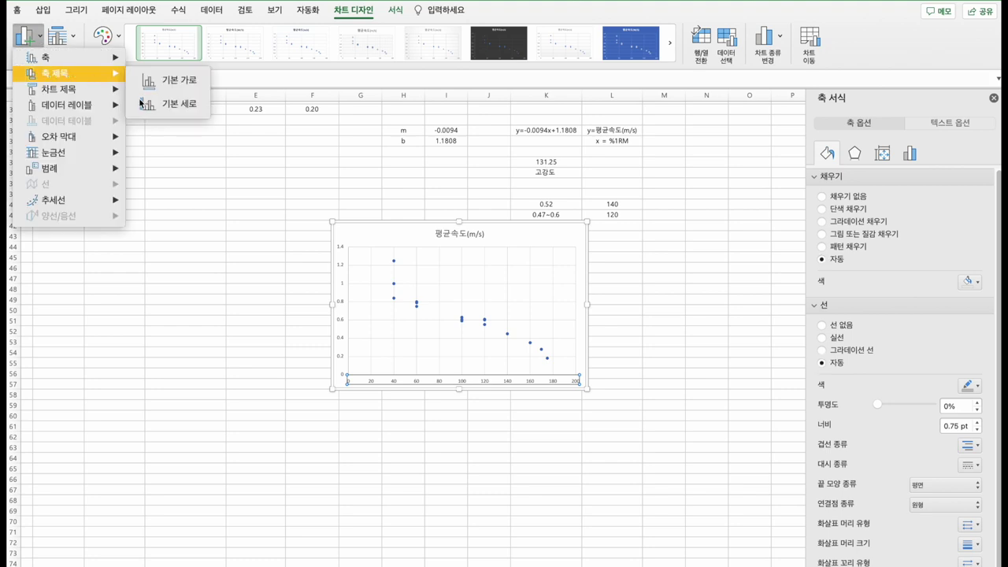
click(169, 87)
click(464, 376)
key(BackSpace)
key(BackSpace)
key(BackSpace)
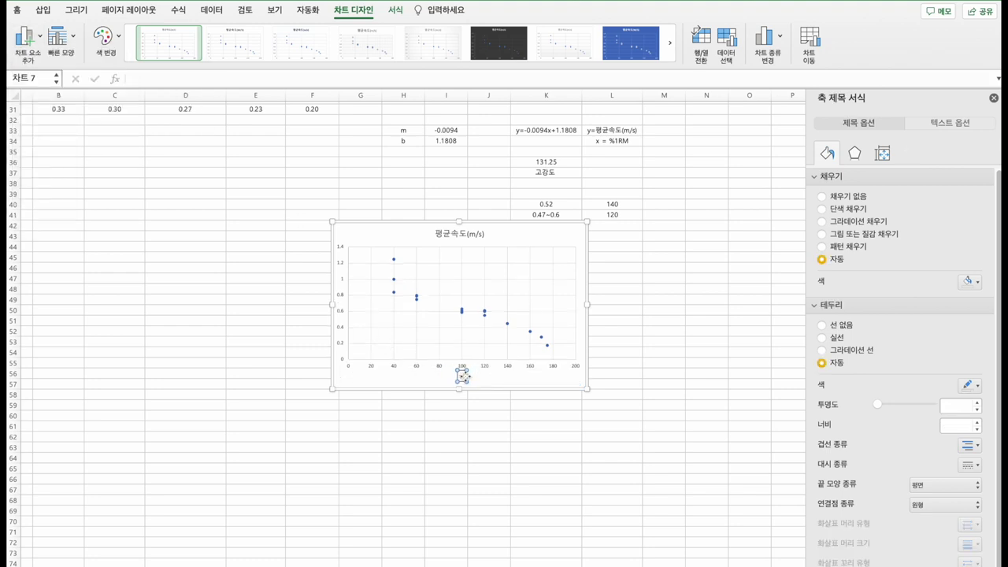
text(무게(kg))
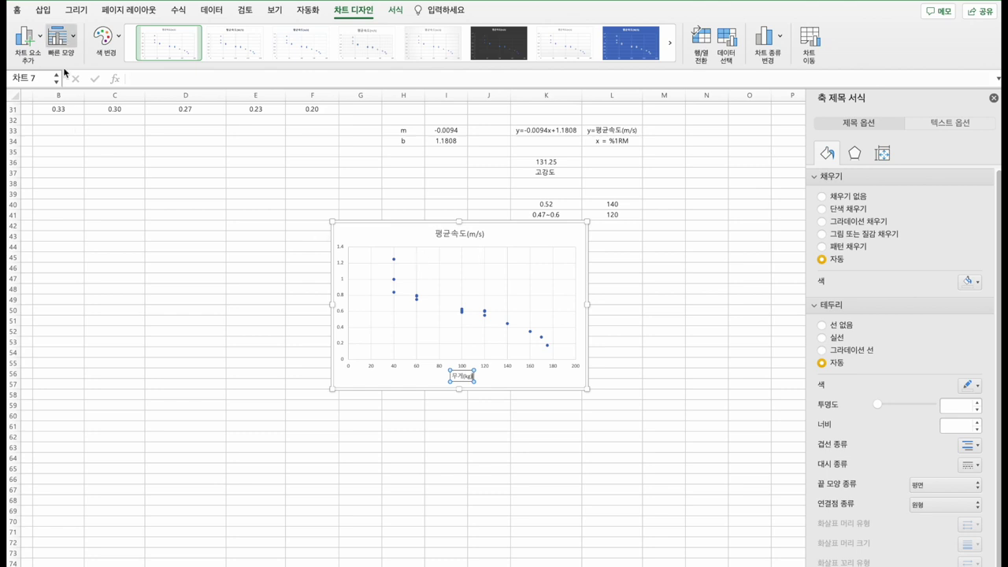
Add a vertical axis title reading 평균속도 to the new scatter chart
click(43, 45)
mouse_move(74, 70)
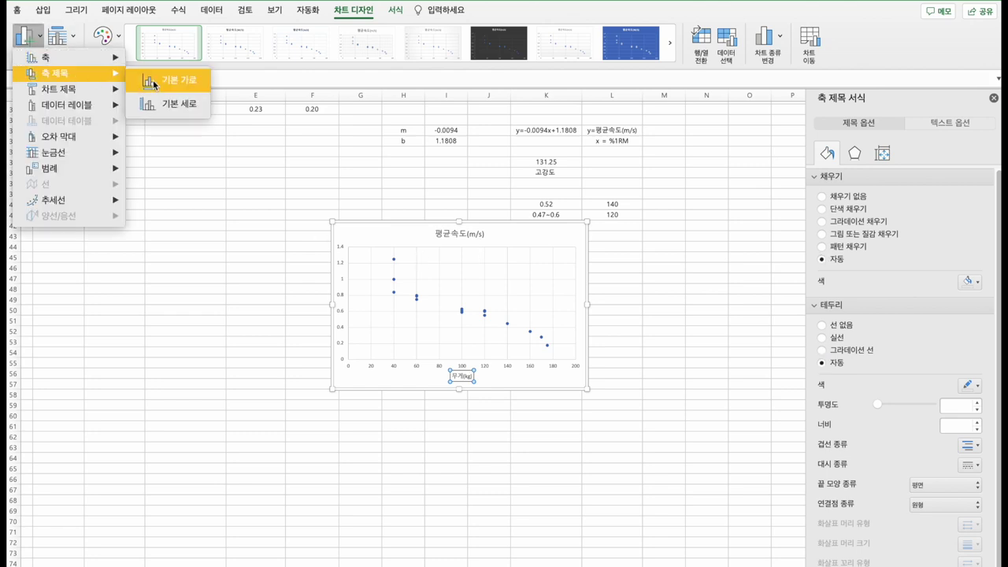
click(154, 101)
key(BackSpace)
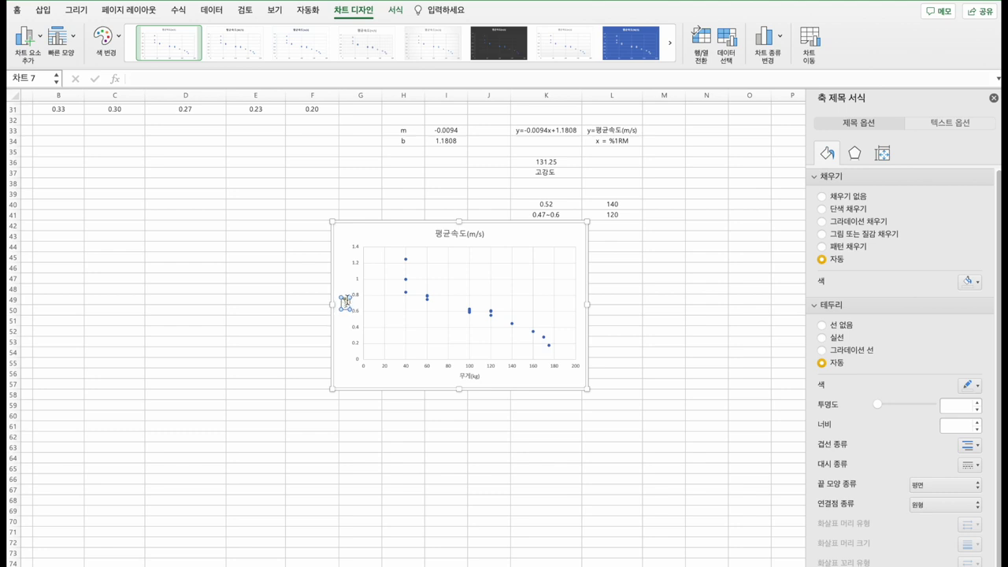
text(속도속도)
click(511, 237)
Add a linear trendline showing its equation and R-squared value, and place that label above the plot beside the chart title
click(405, 279)
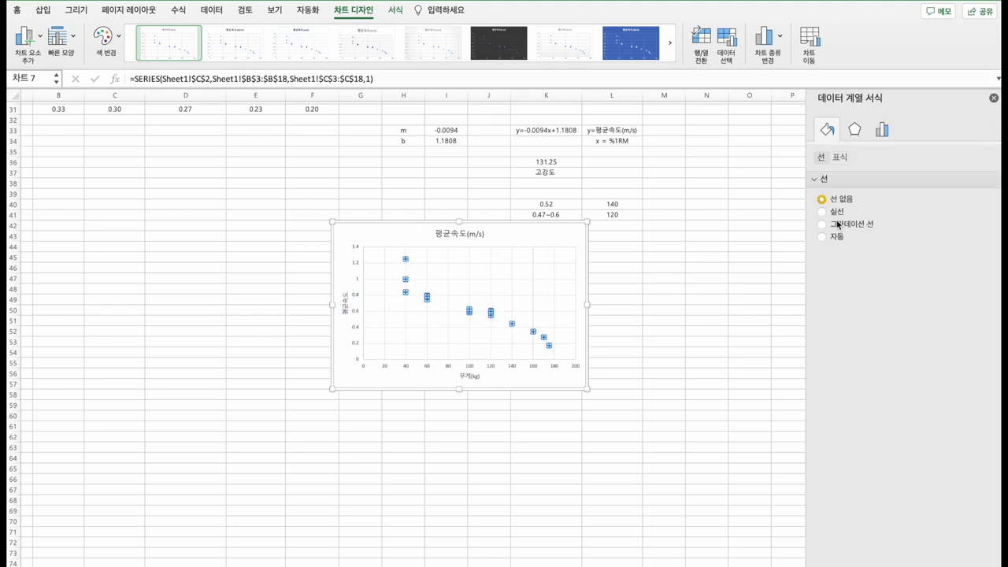
right_click(427, 296)
click(491, 402)
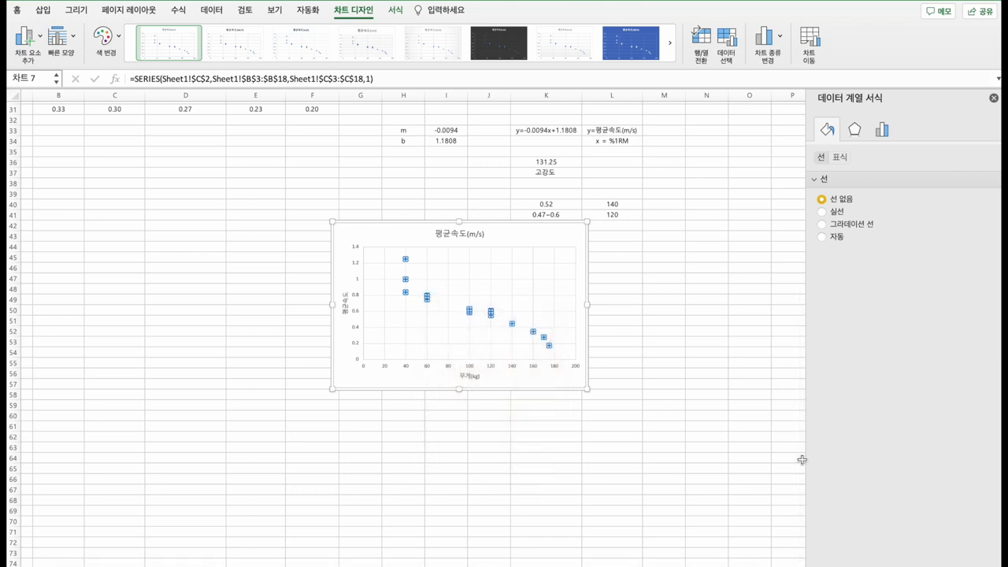
click(871, 460)
click(872, 481)
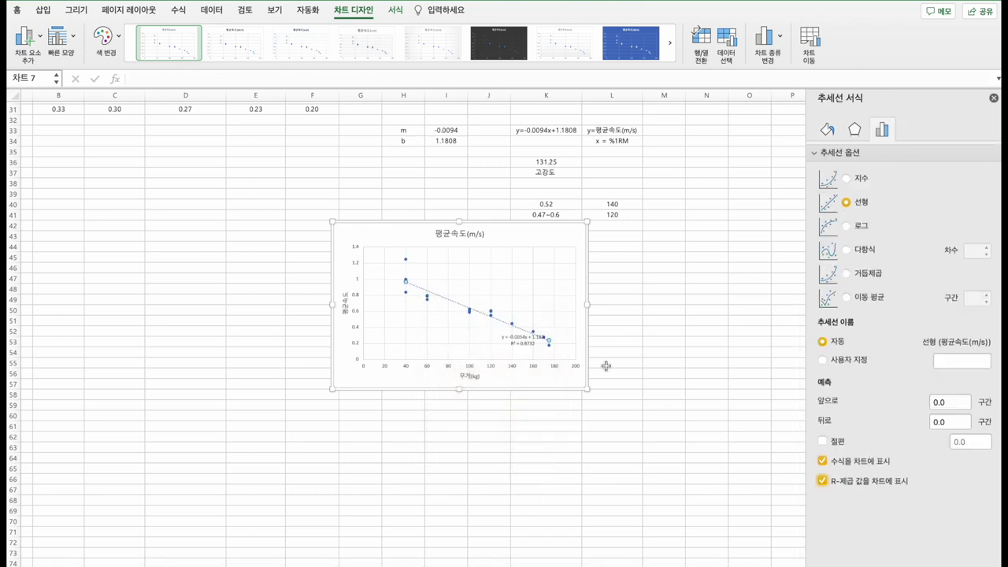
click(510, 344)
drag(523, 339, 541, 233)
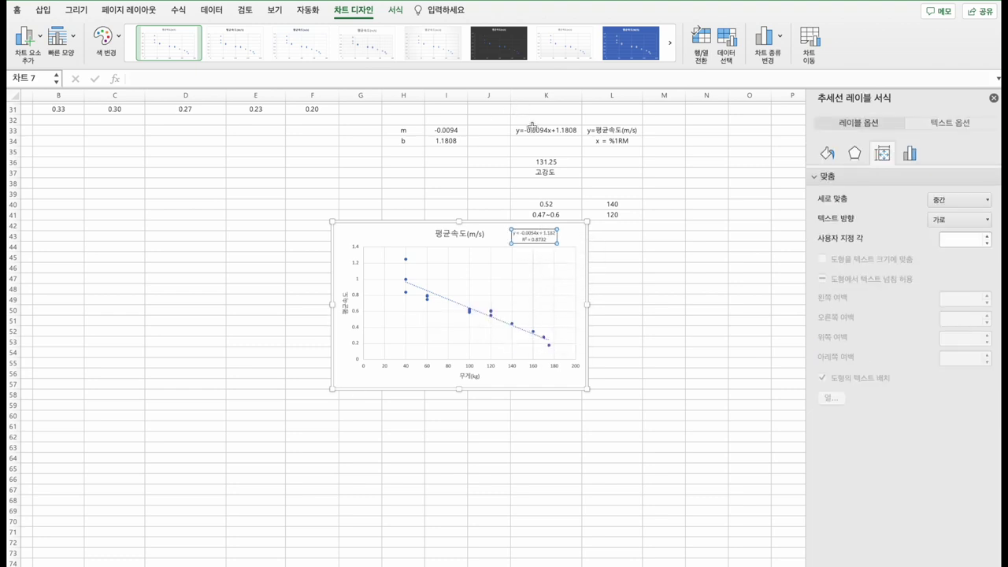
Write the new chart's trendline equation y=-0.0054x+1.182 as text in cell D49
click(172, 304)
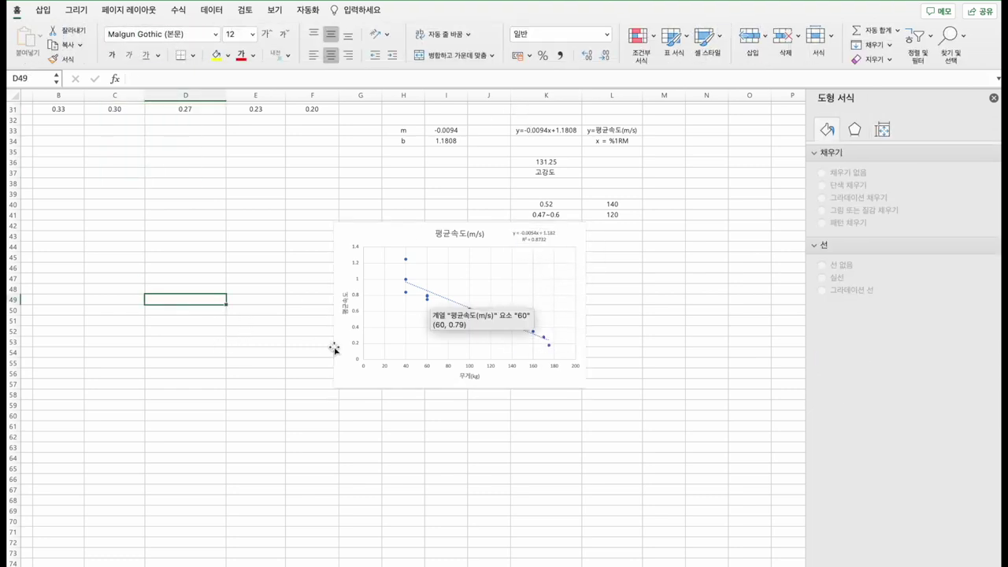
text(ㅛ=-0.0054x+1.182)
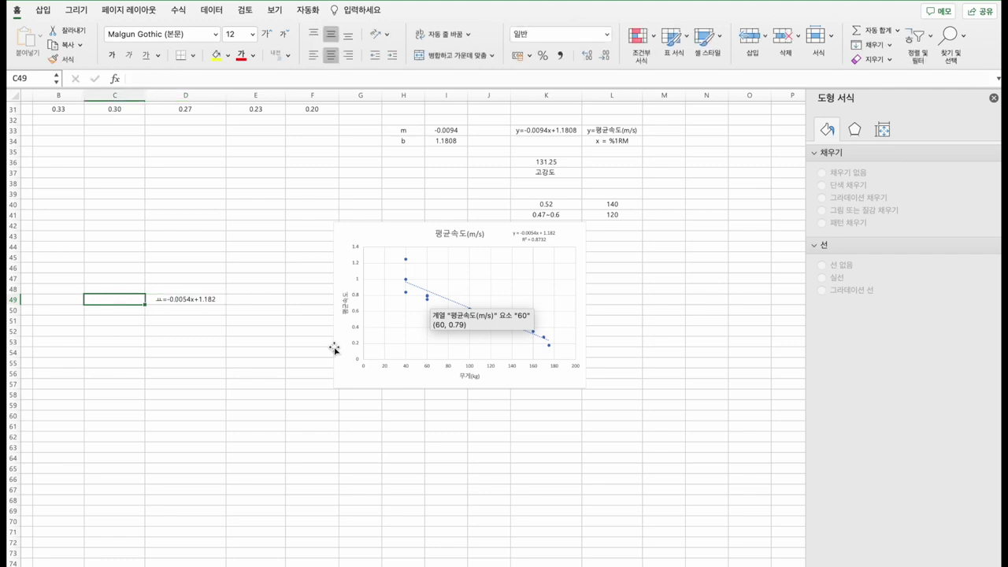
double_click(170, 303)
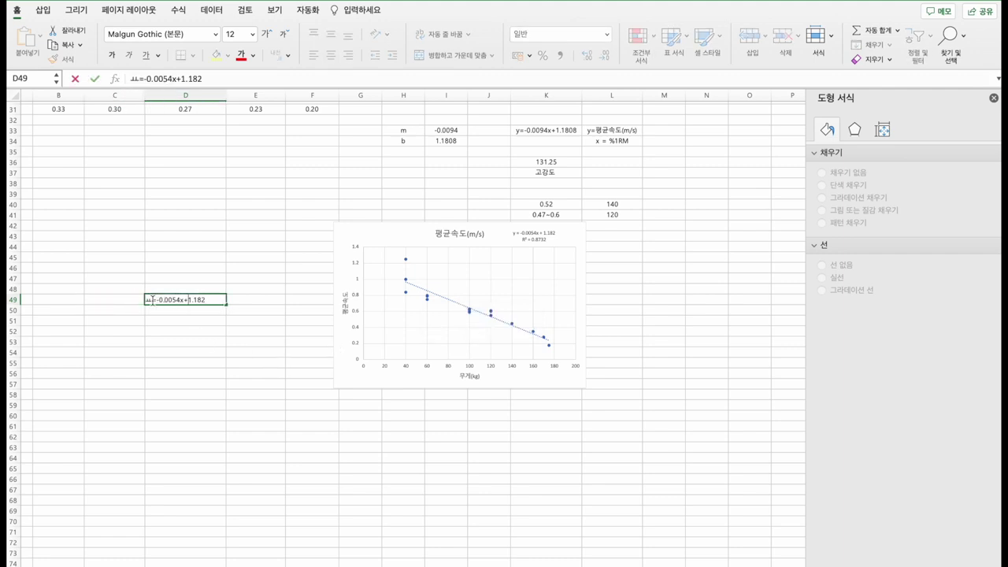
click(153, 299)
key(BackSpace)
text(y)
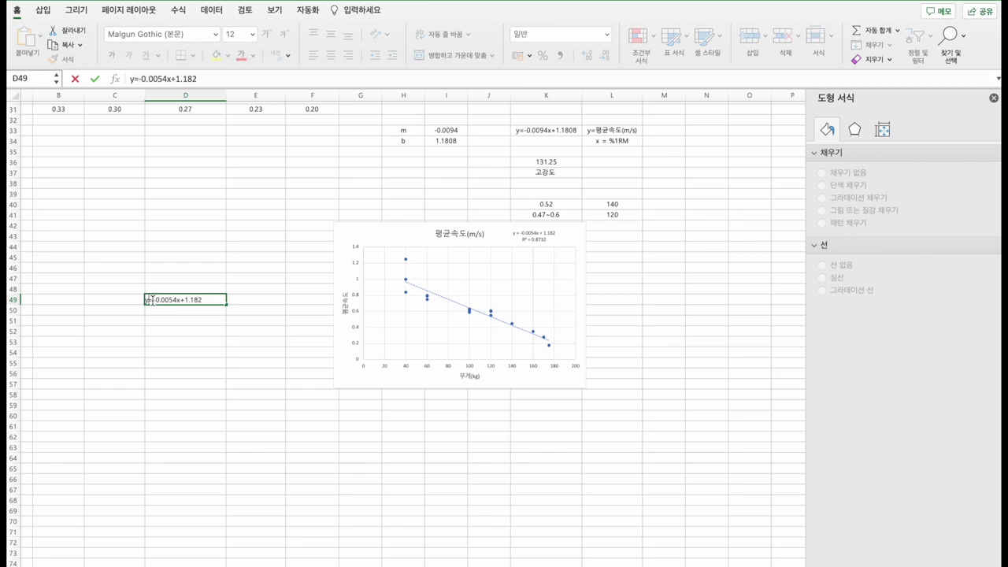
click(204, 316)
click(214, 297)
scroll(315, 265, up, 3)
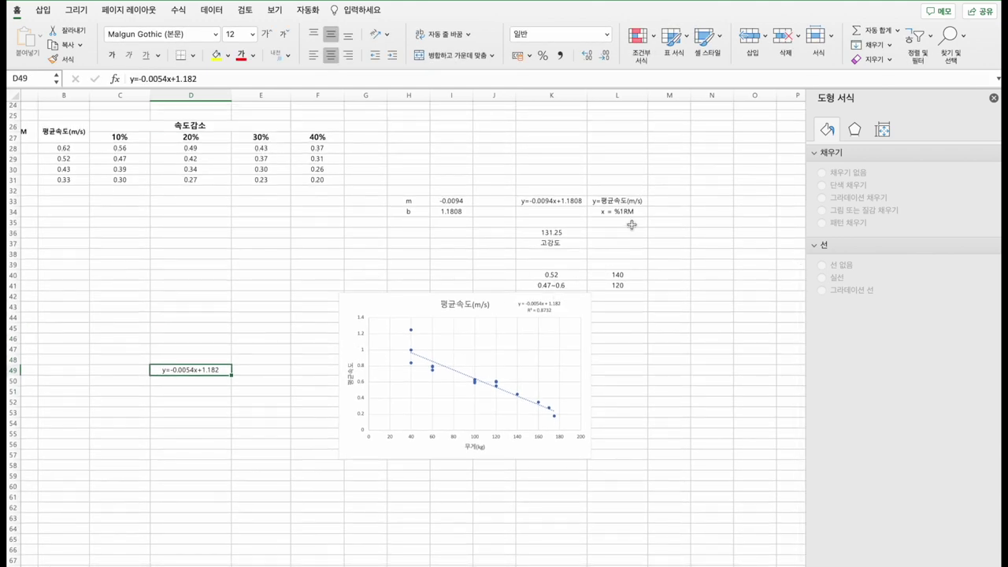
Solve 0.52=-0.0054x+1.182 for the load in D50:D53, finishing with =0.662/0.0054 in D53
click(569, 275)
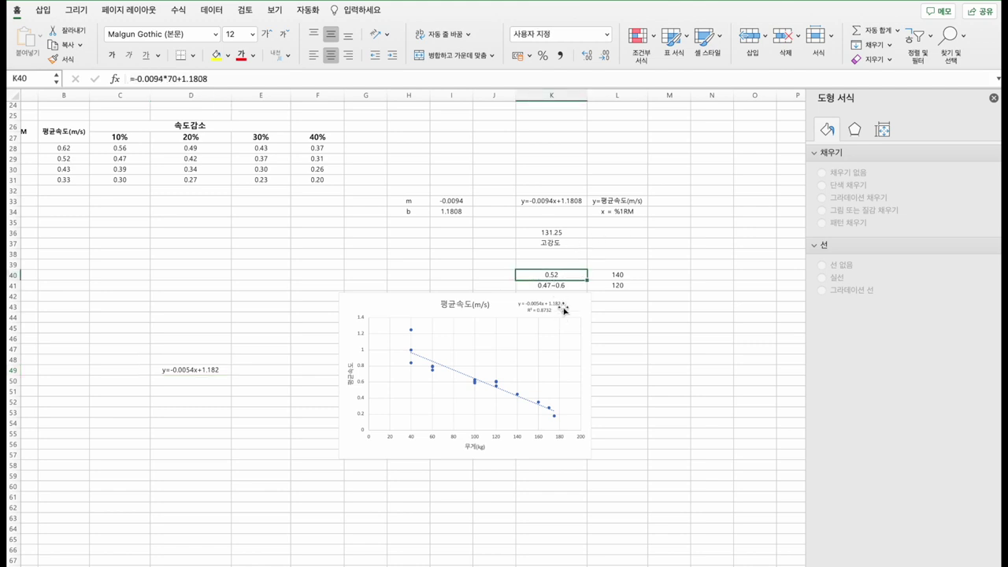
scroll(551, 285, down, 1)
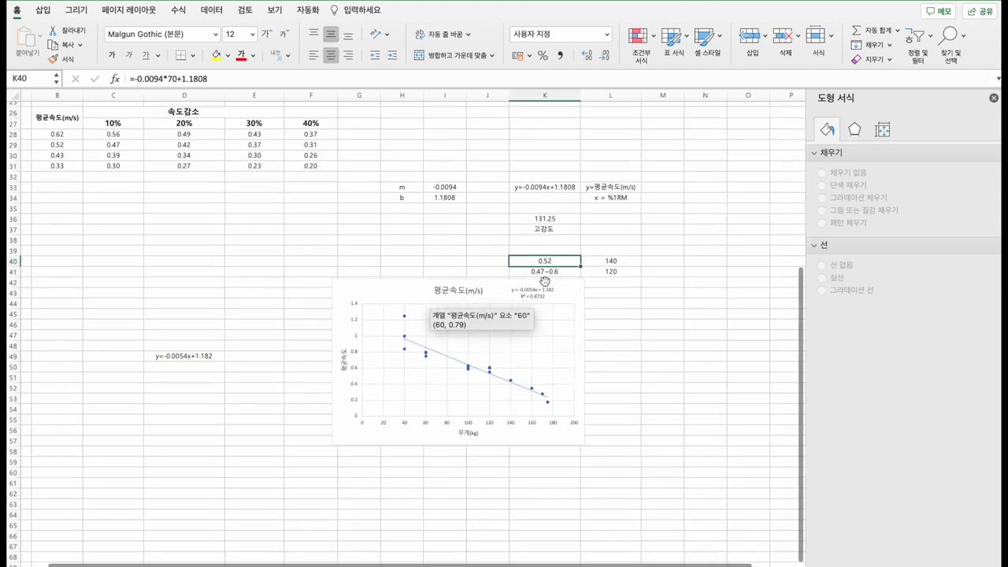
click(162, 367)
text(0.52=-0.0054x+1.182)
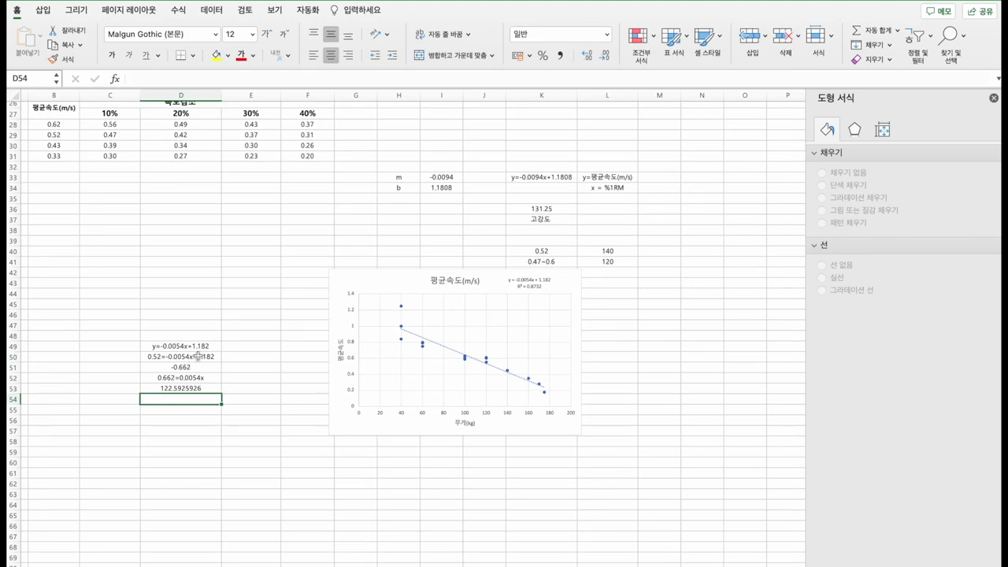
click(197, 357)
click(209, 388)
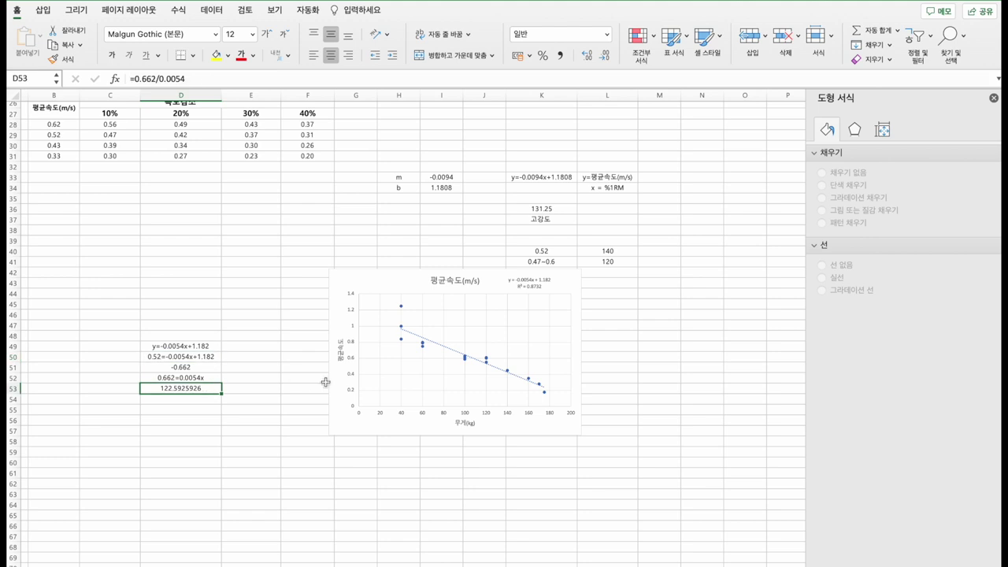
Reduce the calculated load in D53 to one decimal place and check it against the velocity in K40
scroll(230, 409, up, 1)
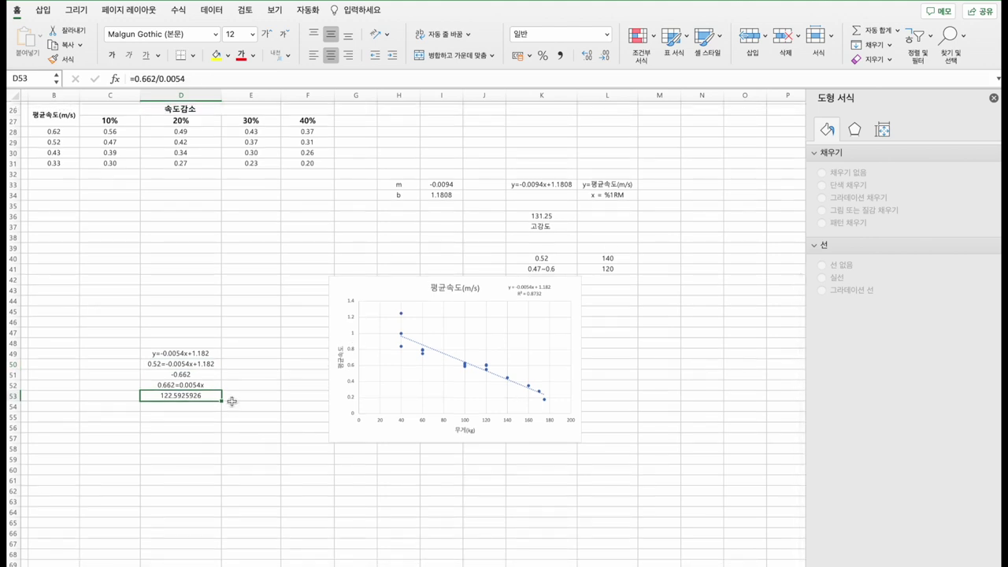
click(207, 440)
click(180, 398)
click(606, 59)
click(606, 58)
click(606, 59)
click(607, 59)
click(606, 58)
click(607, 58)
click(227, 417)
click(207, 403)
click(209, 394)
scroll(593, 214, up, 2)
click(553, 281)
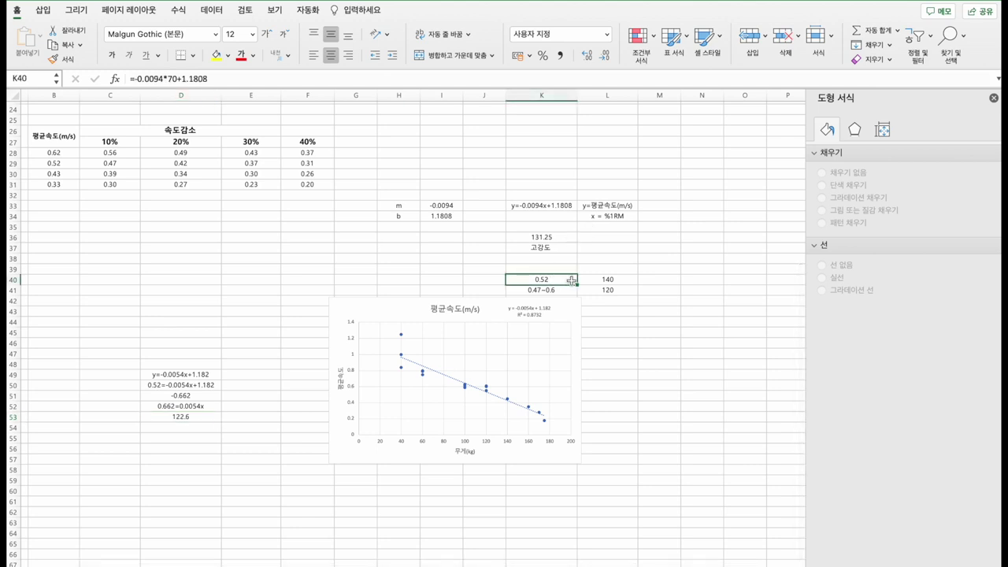
Review the load calculated in D53 against the velocity at 70% 1RM in K40
click(209, 418)
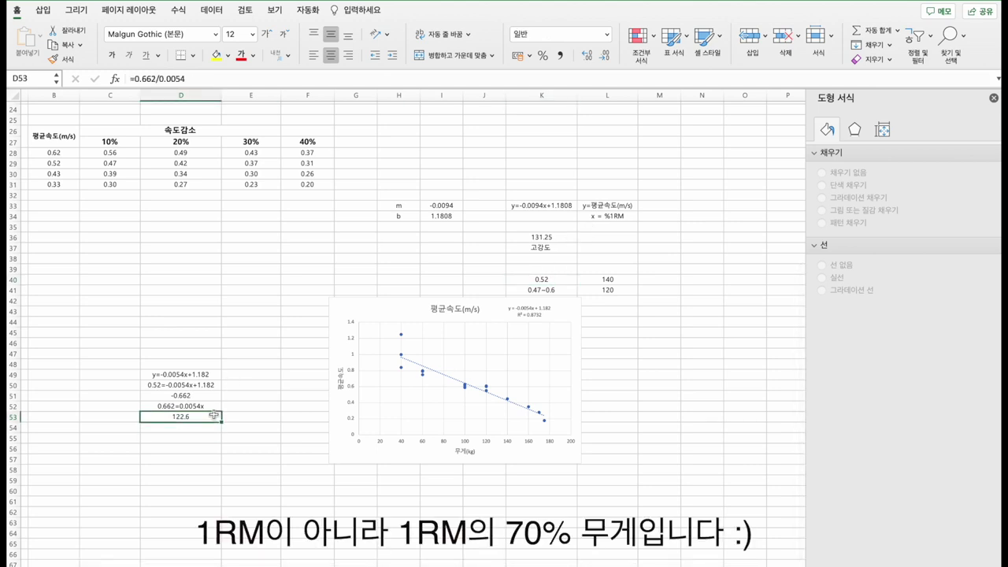
key(Return)
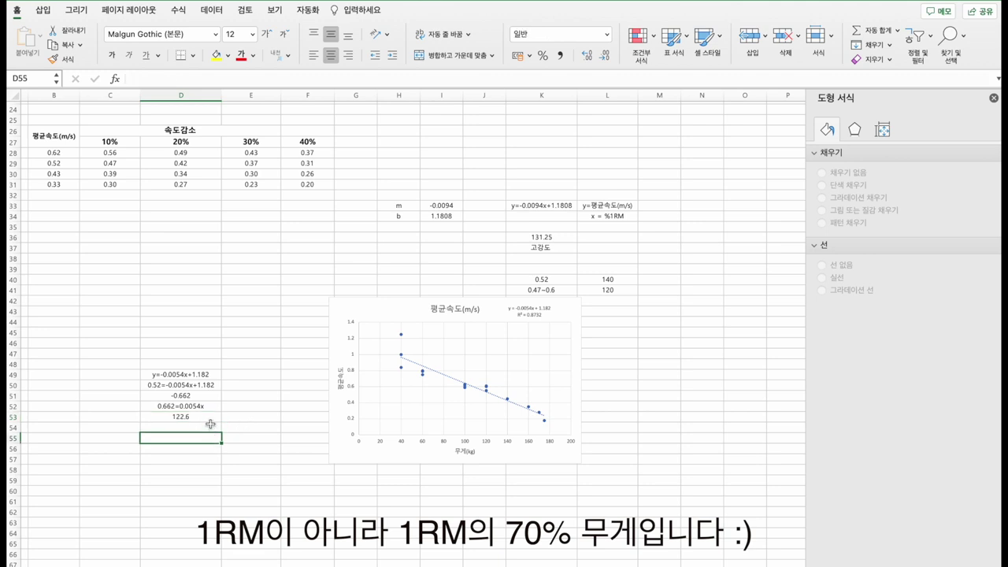
click(220, 417)
key(Return)
click(211, 420)
click(243, 418)
click(203, 418)
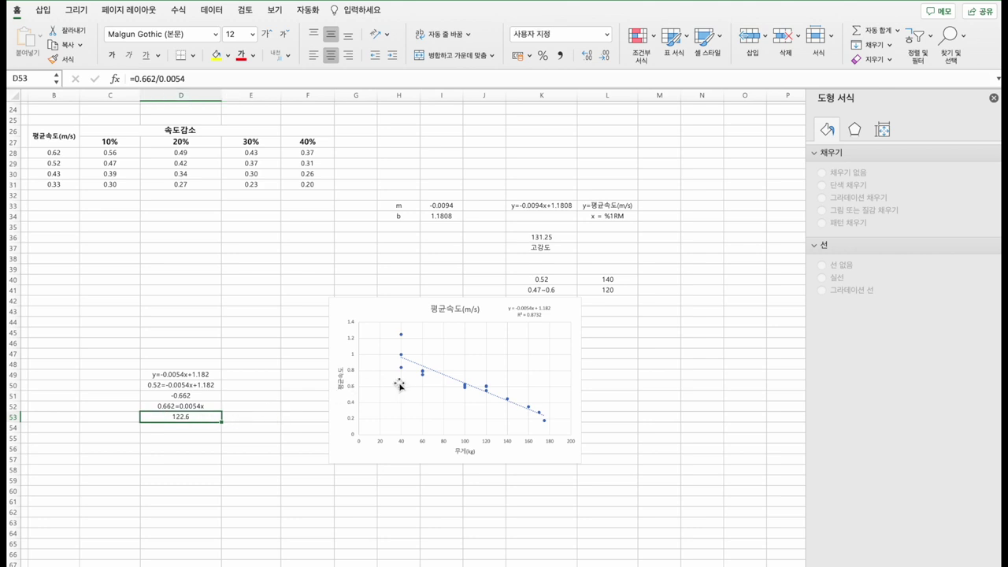
click(277, 427)
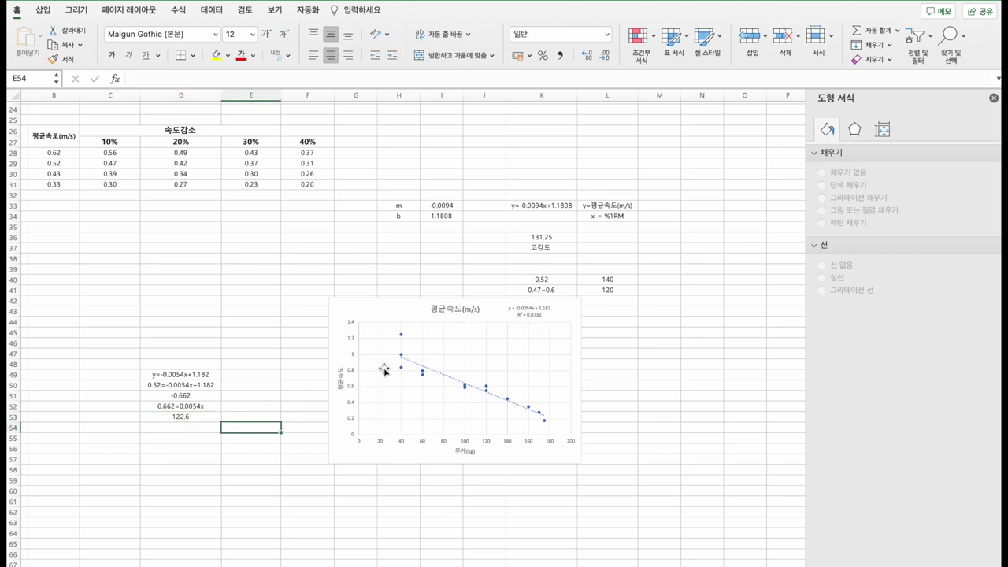
click(539, 280)
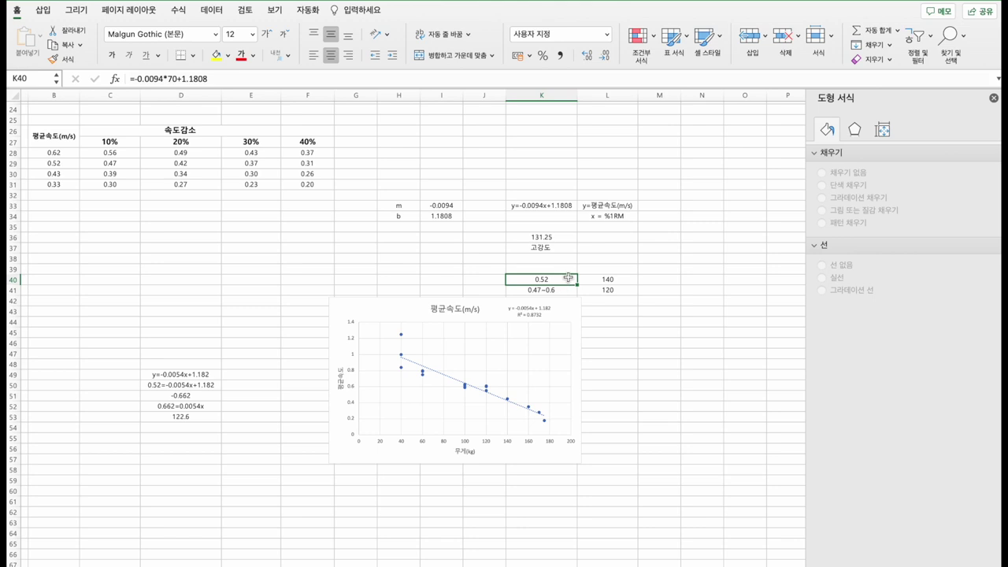
Examine the loads and average set velocities for the 120 to 160 kg rows in the data table
scroll(363, 257, up, 10)
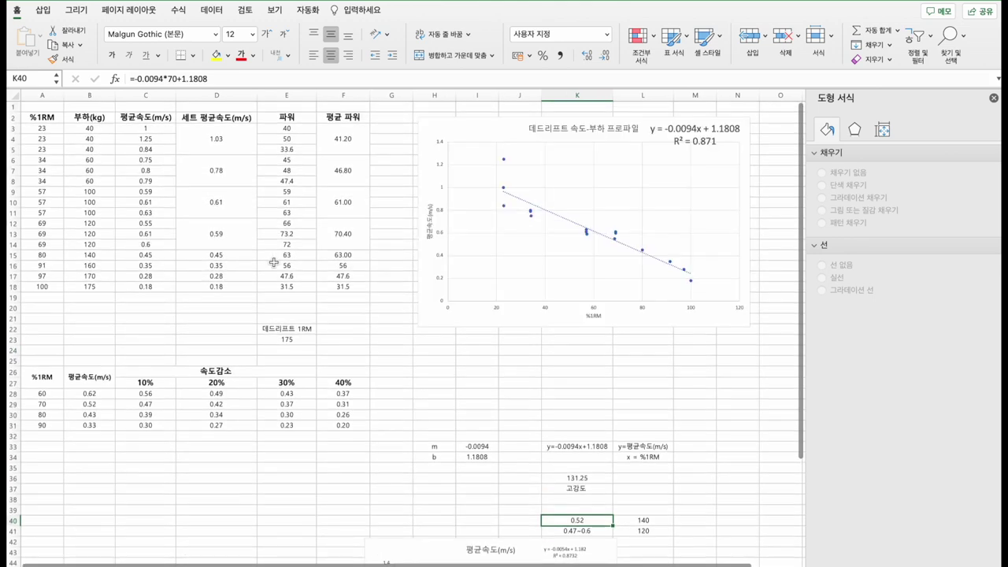
click(93, 254)
drag(93, 223, 89, 265)
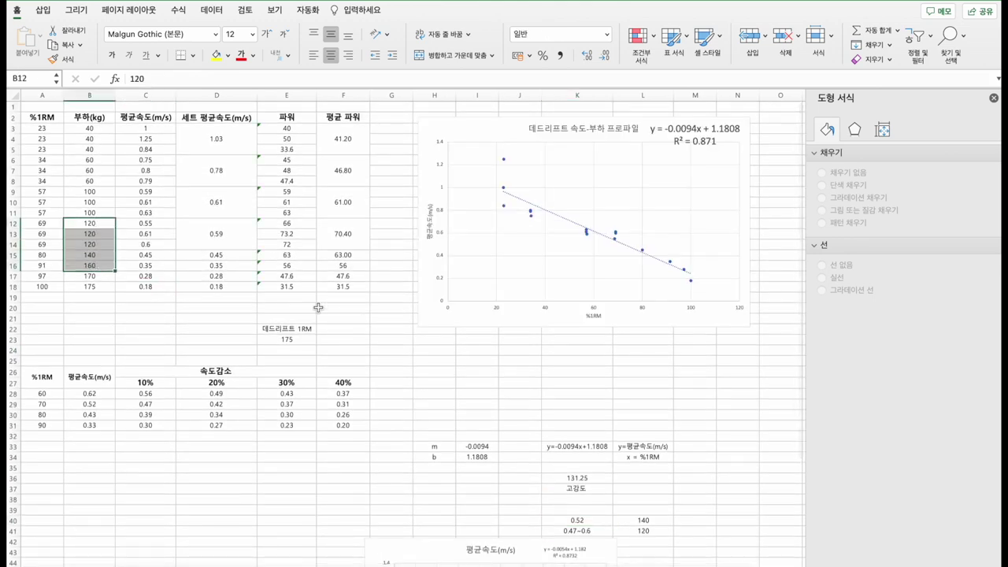
click(152, 228)
click(252, 233)
drag(252, 249, 252, 272)
scroll(383, 317, down, 5)
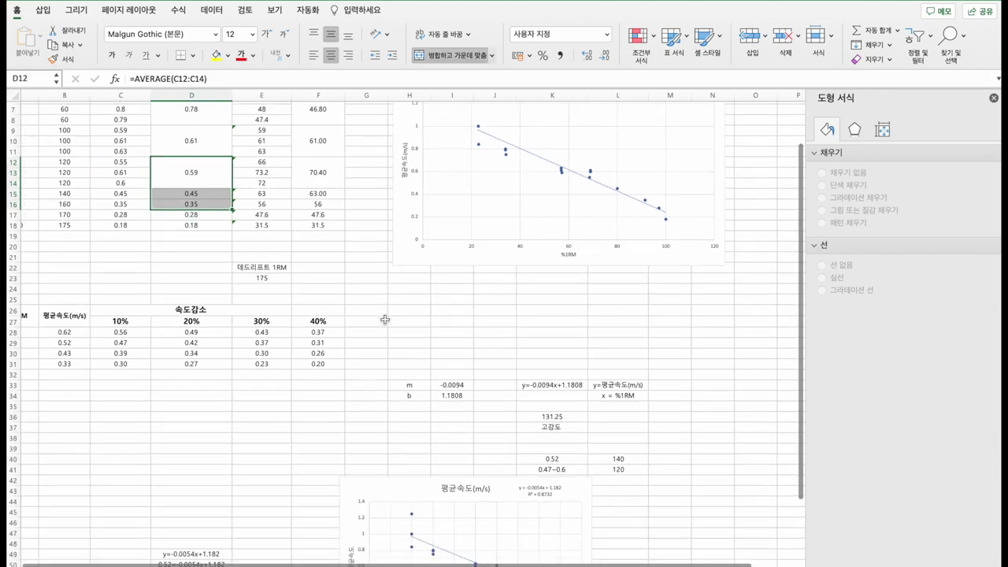
Compare the velocity formula in K40 with the solved load in D53 beside the velocity-weight chart
click(545, 417)
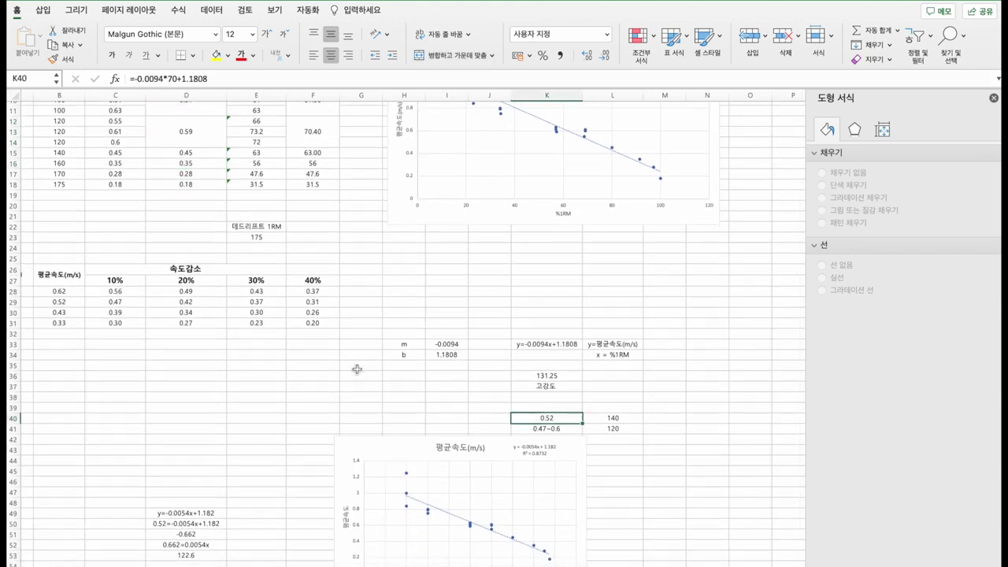
scroll(368, 358, down, 1)
scroll(368, 359, down, 3)
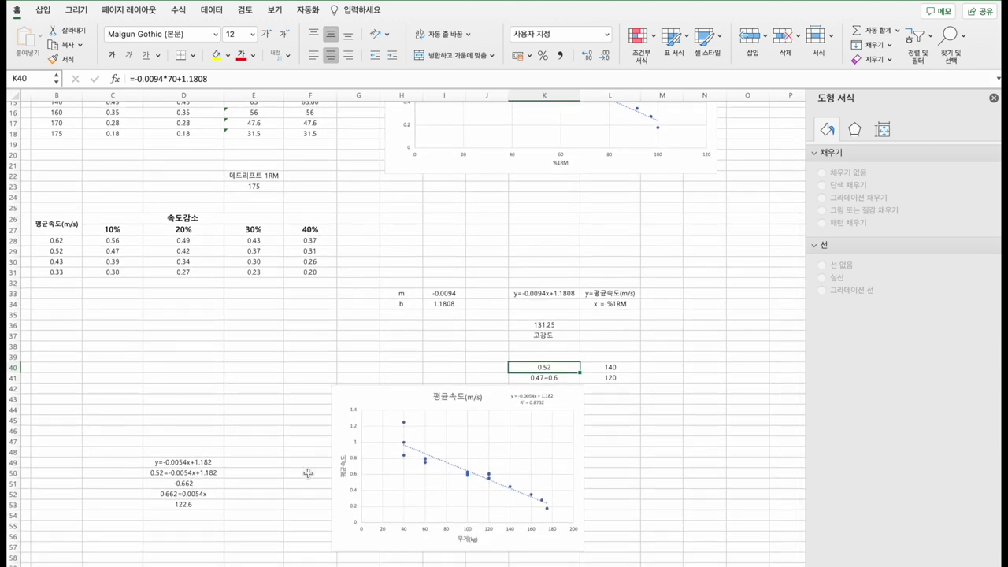
click(398, 371)
click(195, 493)
click(194, 506)
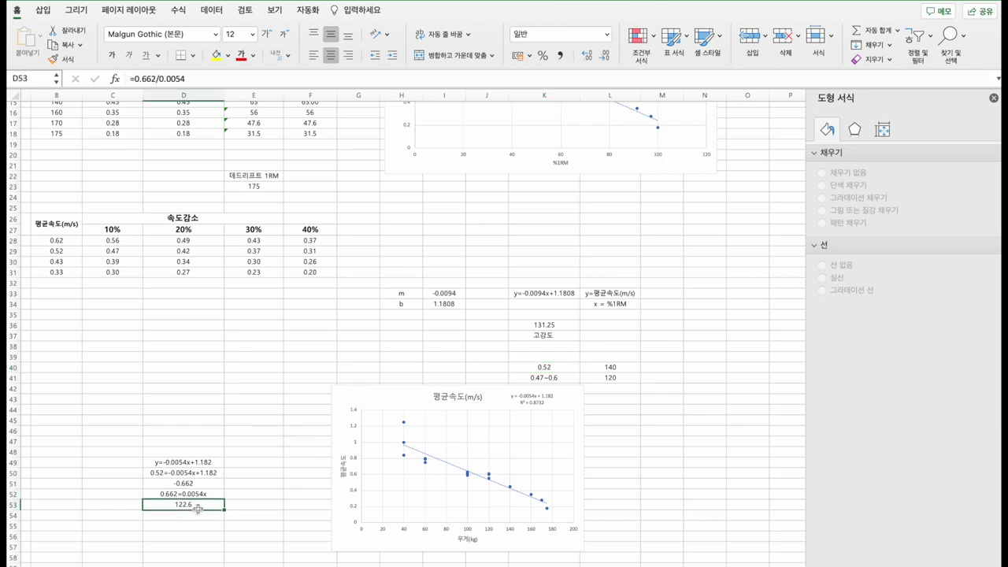
scroll(215, 494, down, 1)
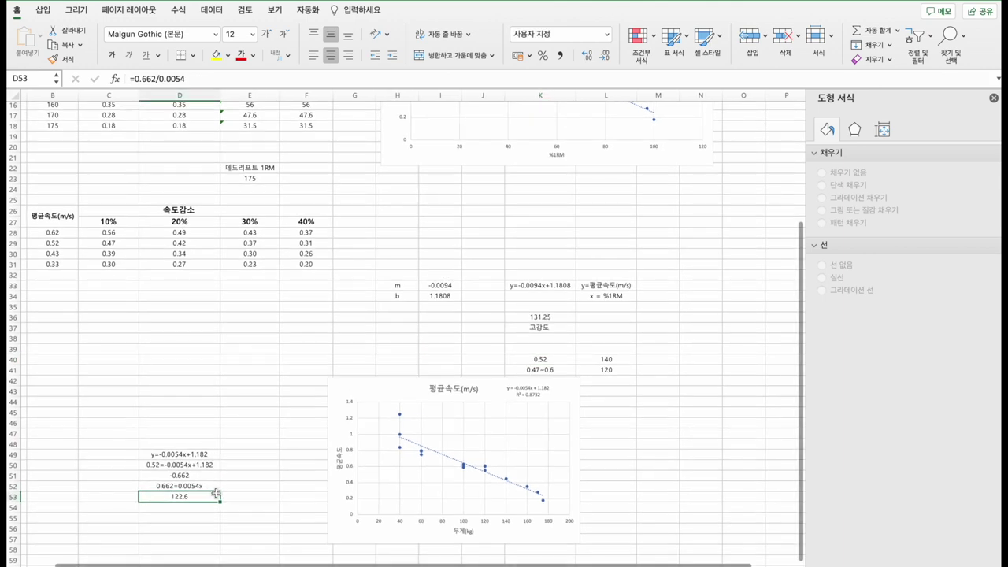
click(563, 362)
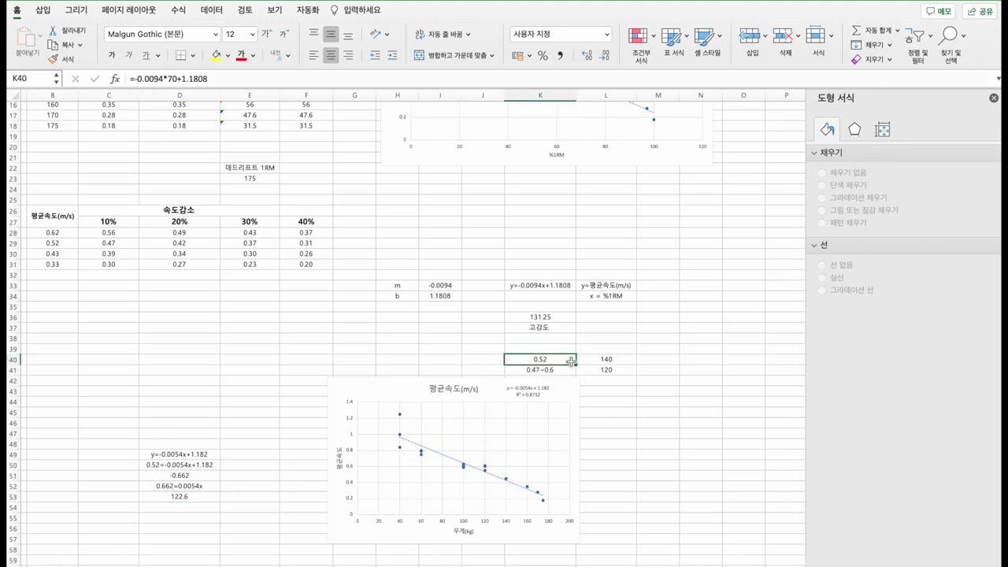
click(485, 351)
text(0,3)
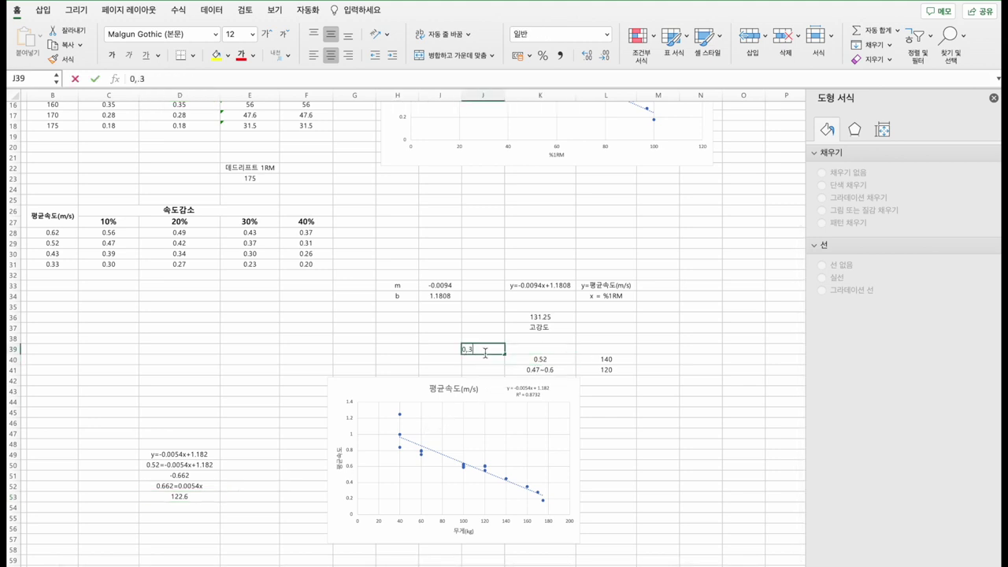
key(BackSpace)
key(BackSpace)
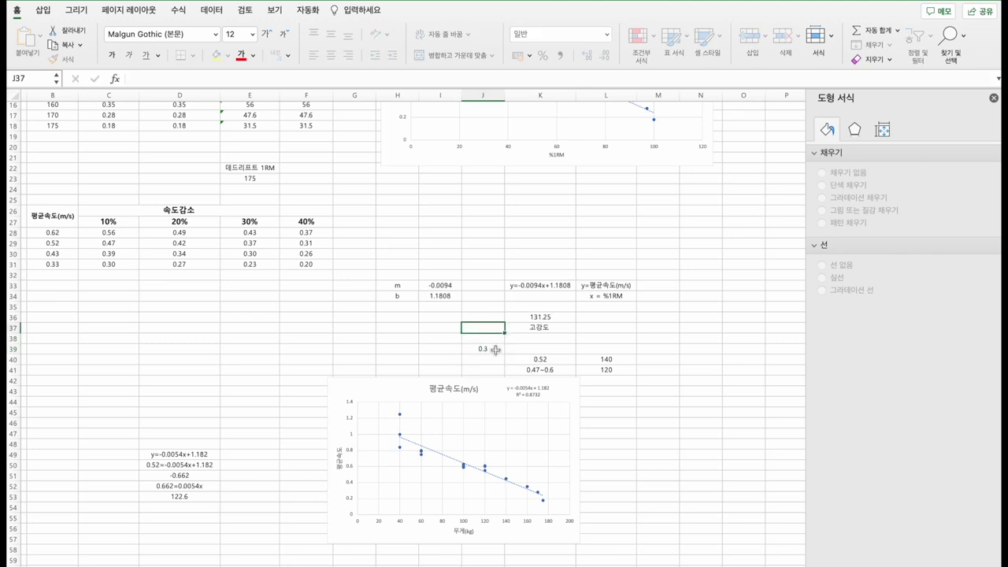
key(Return)
click(498, 349)
key(Delete)
click(526, 358)
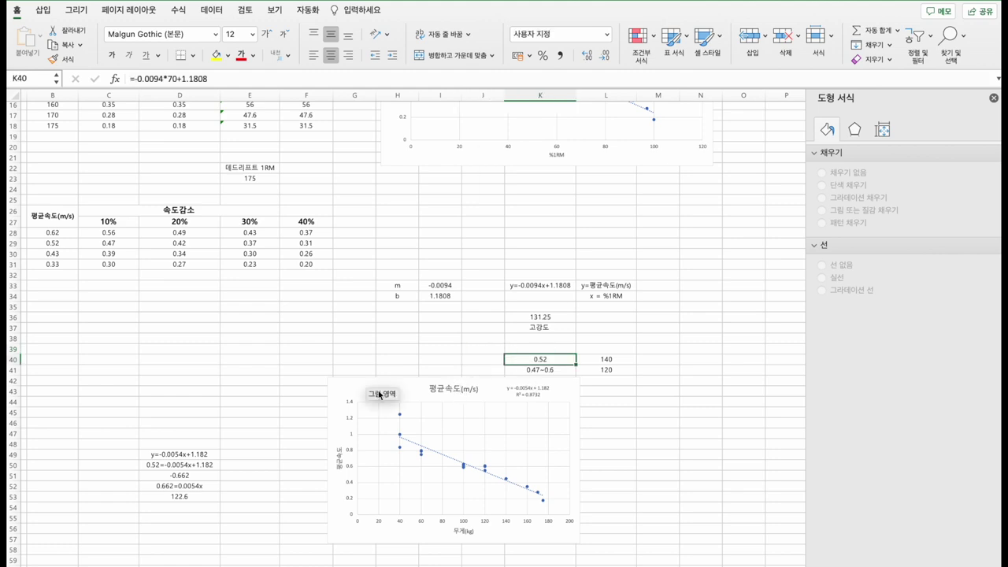
Delete the worked equation solution in D49:D53 and the velocity-weight chart next to it
drag(184, 400, 571, 516)
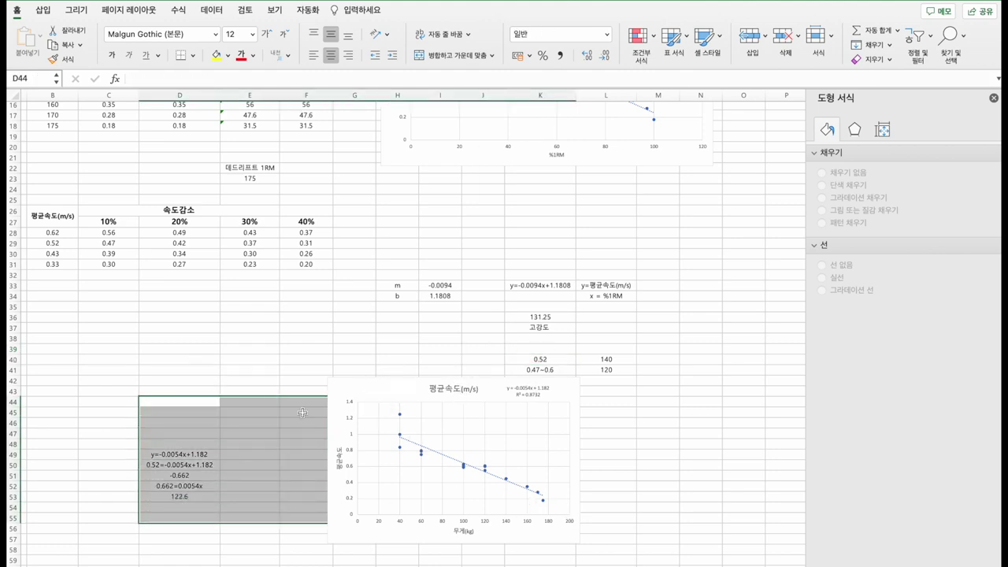
key(Delete)
click(367, 381)
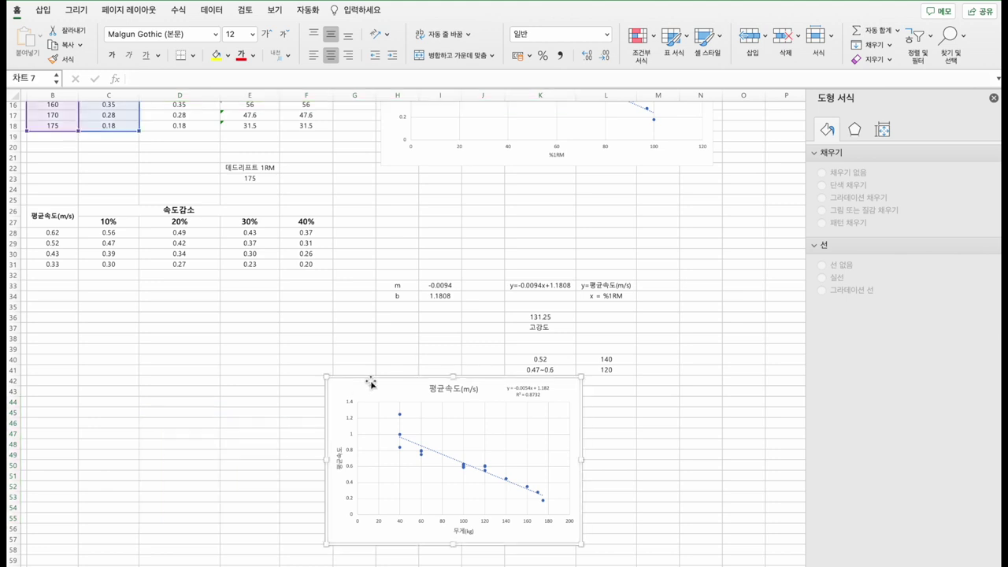
Examine the deadlift velocity-load profile chart and the data range it uses
scroll(371, 382, up, 5)
click(478, 135)
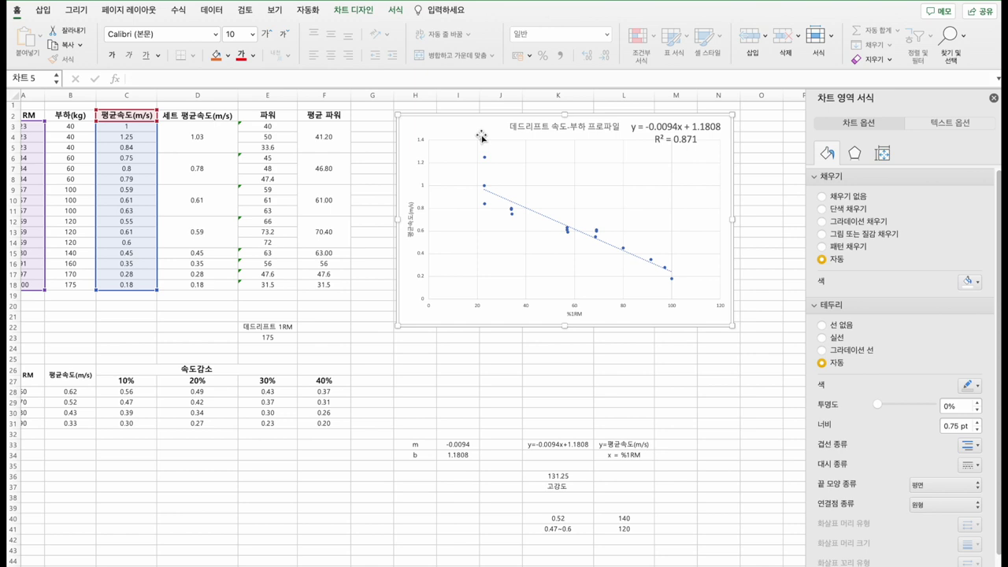
click(361, 197)
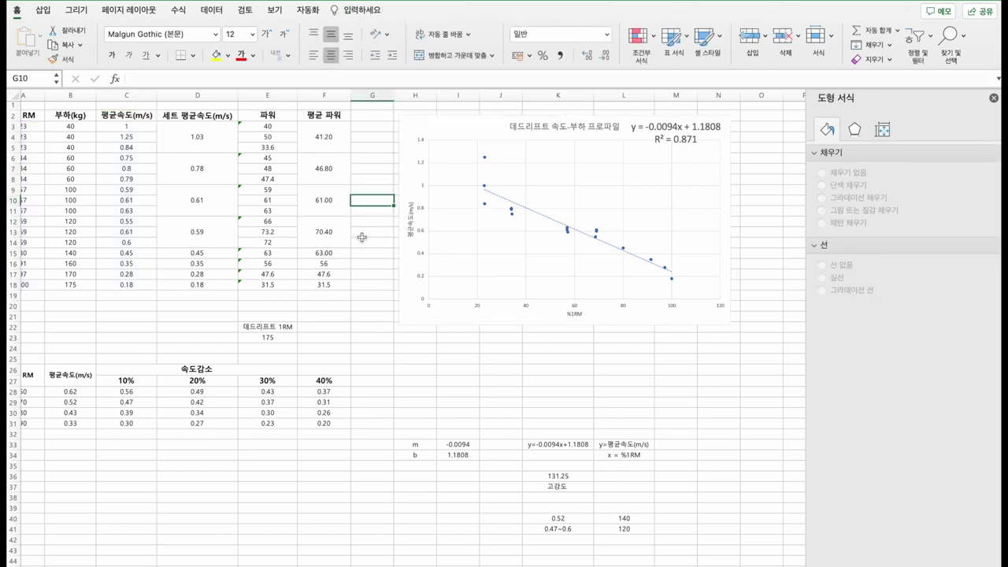
click(448, 137)
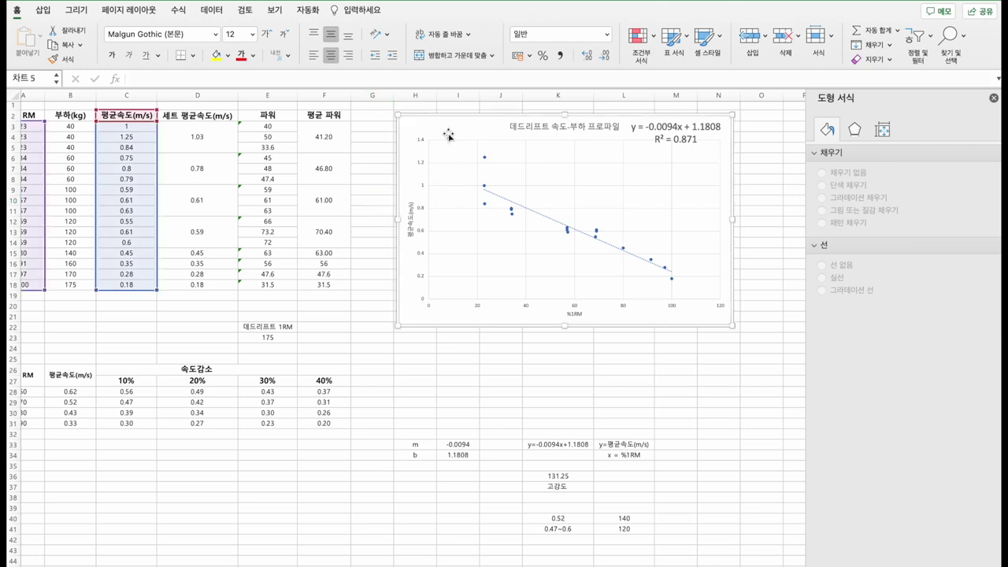
Check the power formula in E3 and write the note 힘x속도=파워 in D22
click(292, 128)
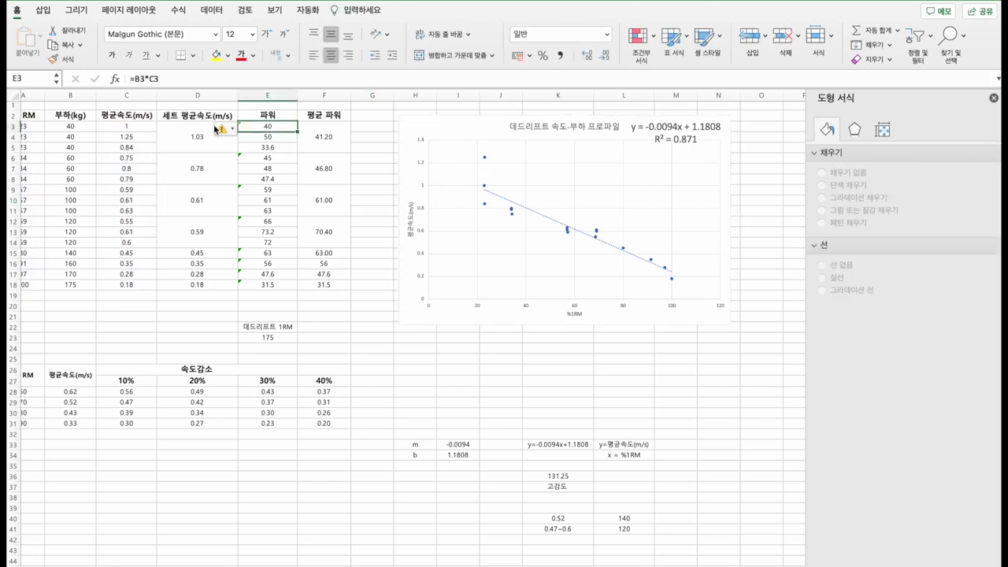
scroll(91, 130, left, 2)
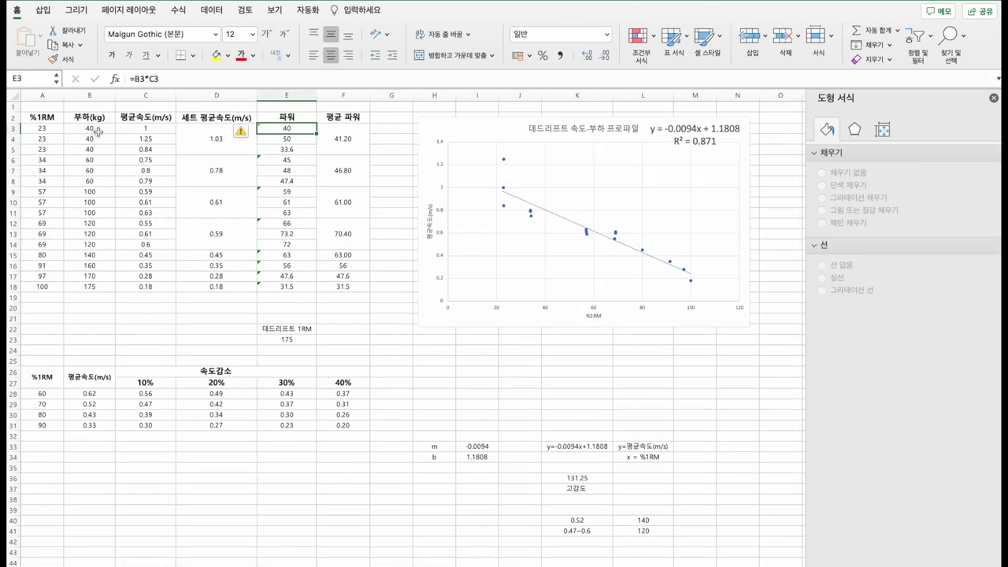
click(208, 331)
text(힘트)
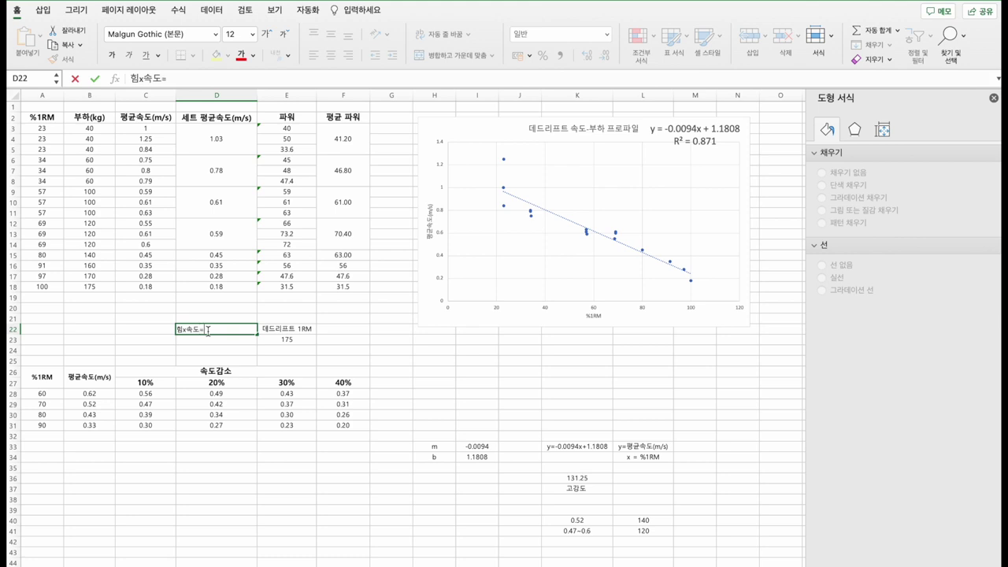
text(속도=파워)
click(335, 297)
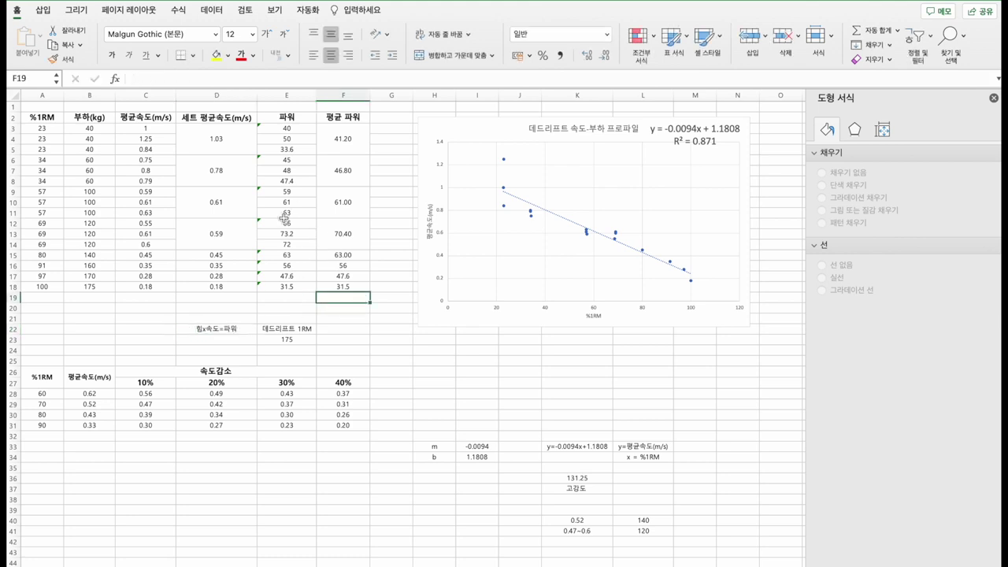
Review the power values in column E alongside the loads in column B as data for a power-load profile
click(235, 330)
drag(292, 126, 296, 287)
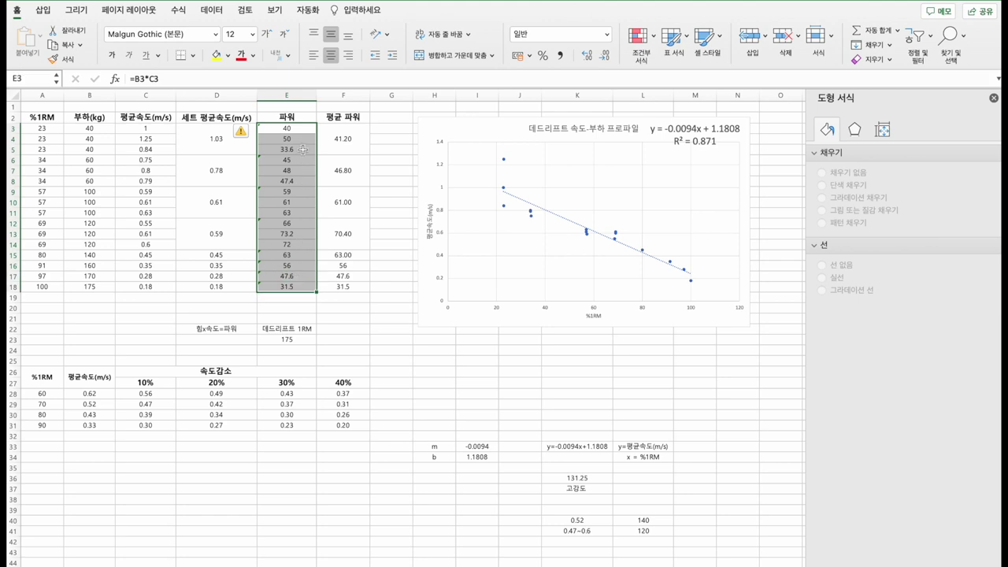
click(343, 328)
scroll(277, 122, down, 1)
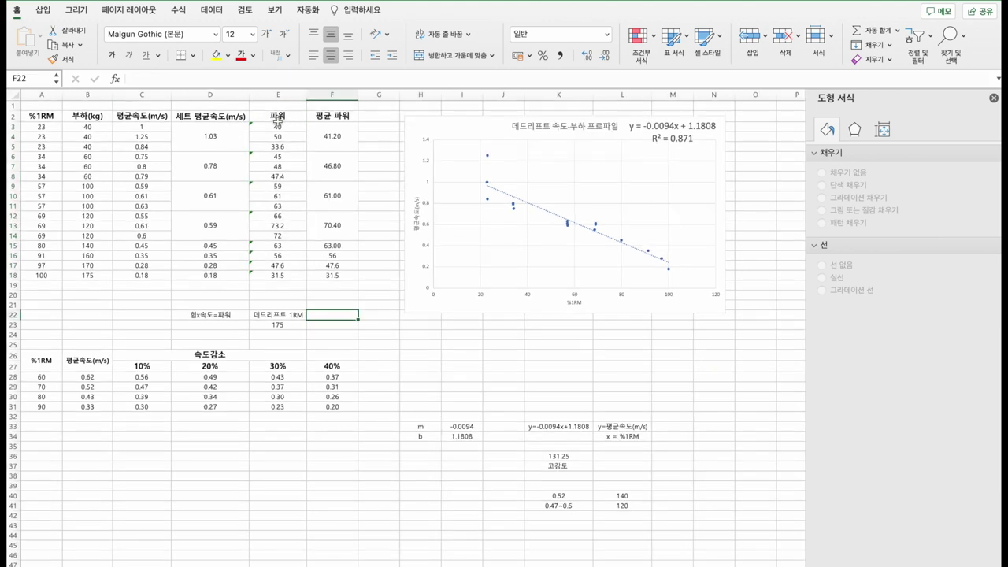
drag(291, 117, 297, 265)
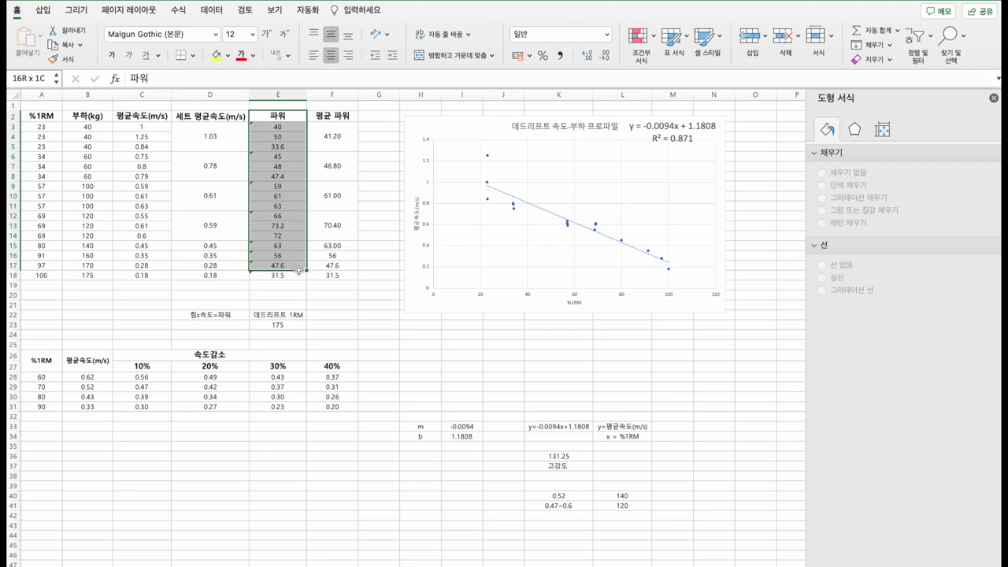
drag(298, 270, 300, 276)
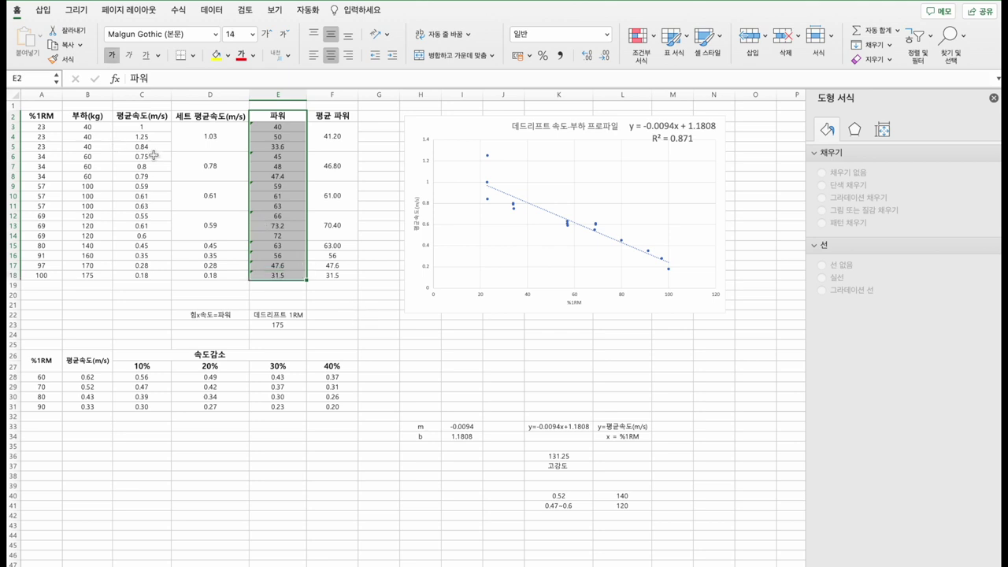
drag(94, 117, 88, 275)
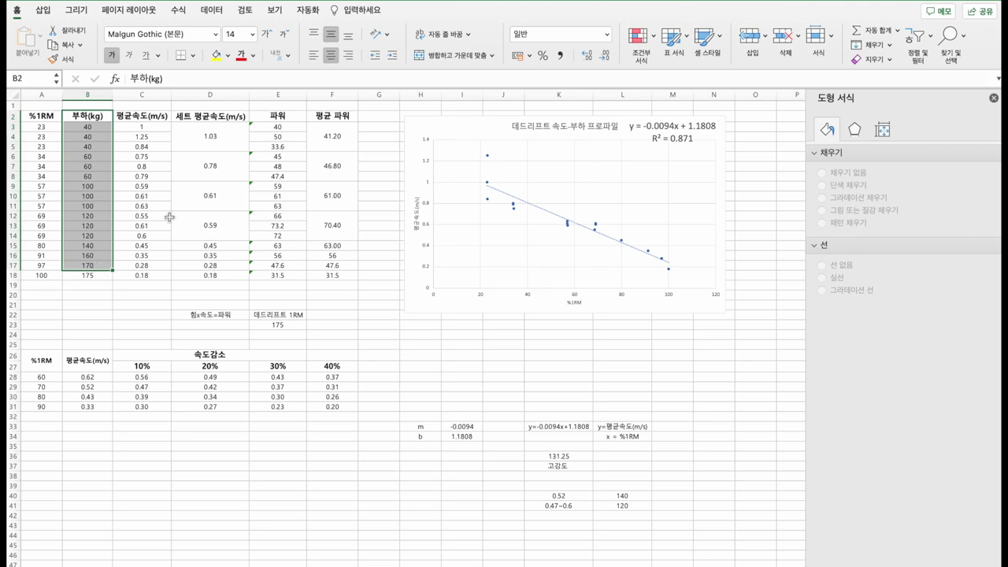
drag(274, 117, 272, 275)
drag(92, 118, 89, 283)
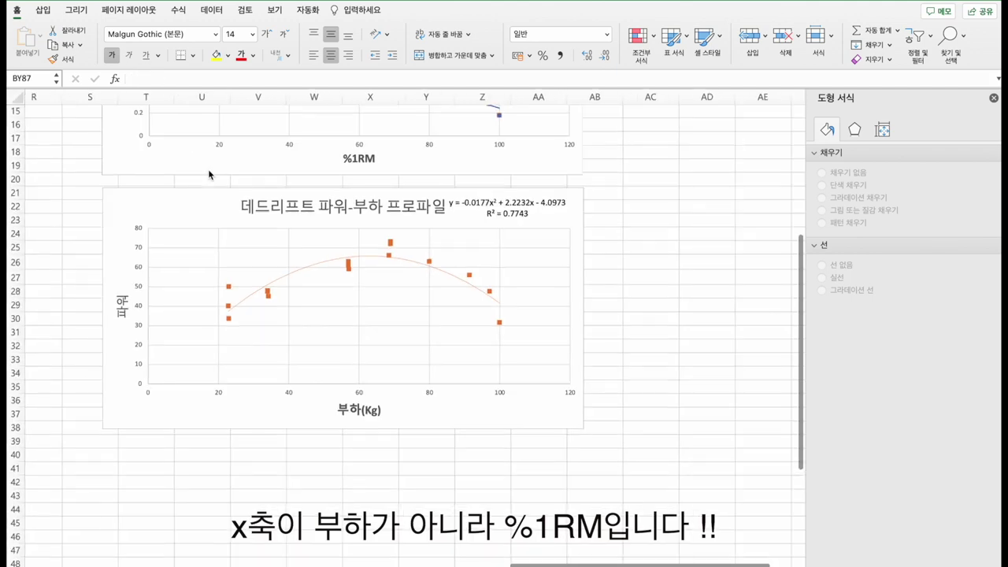
Inspect the deadlift power-load profile chart, including its horizontal axis title, data points and plot area
scroll(209, 174, down, 2)
click(174, 290)
click(384, 373)
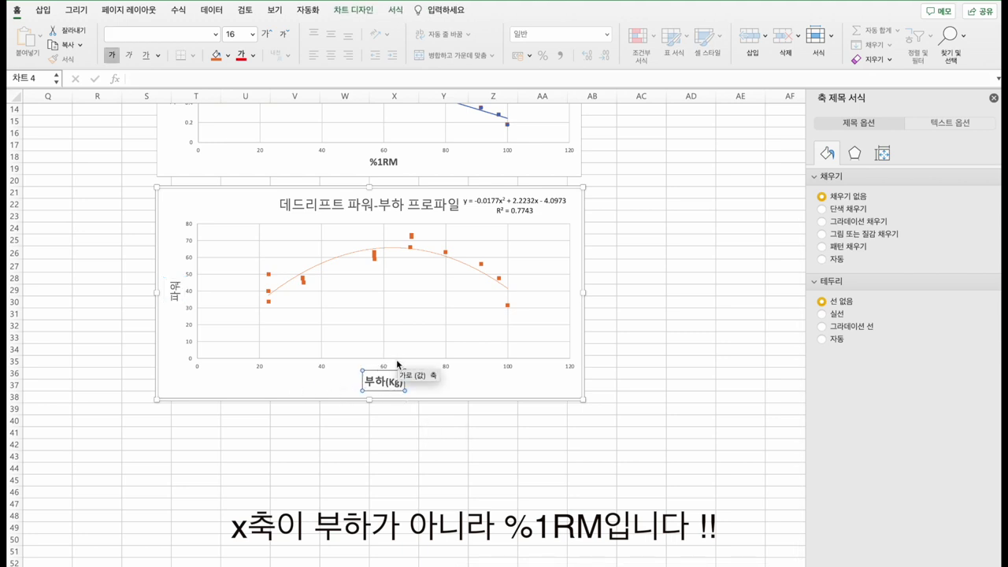
click(374, 254)
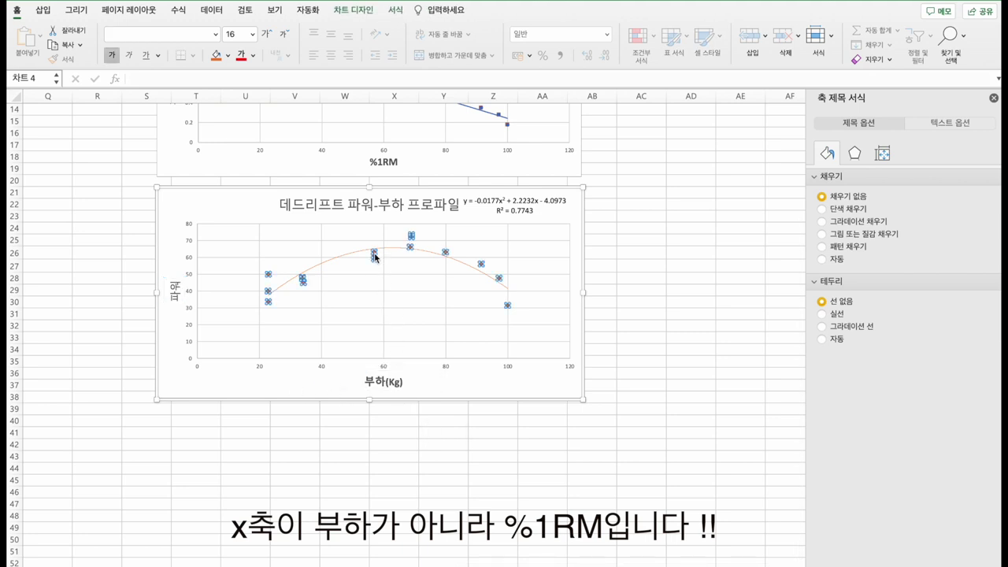
click(375, 300)
Try adding another trendline of the polynomial type to the data series in the power-load profile chart
scroll(374, 300, up, 5)
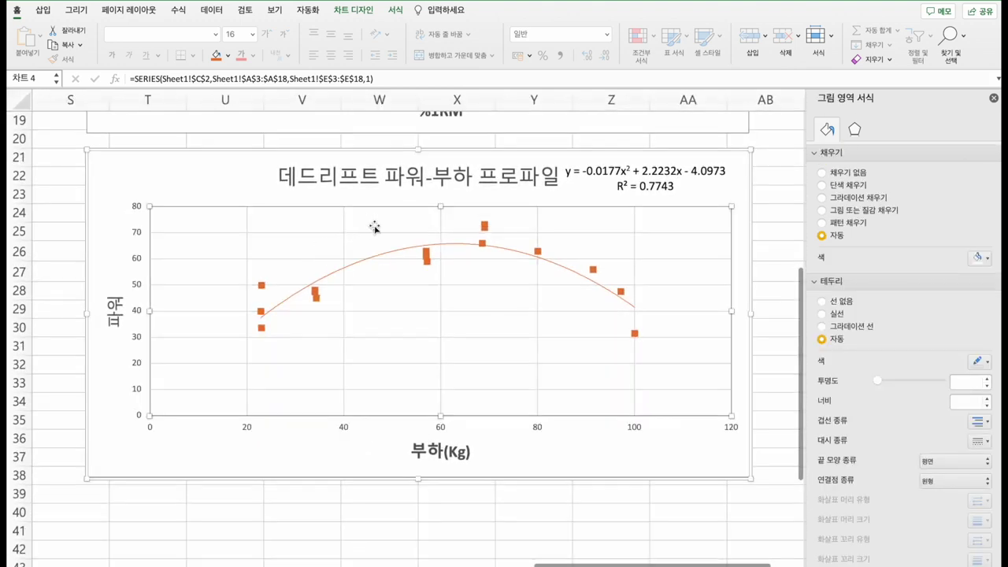
click(423, 255)
right_click(425, 253)
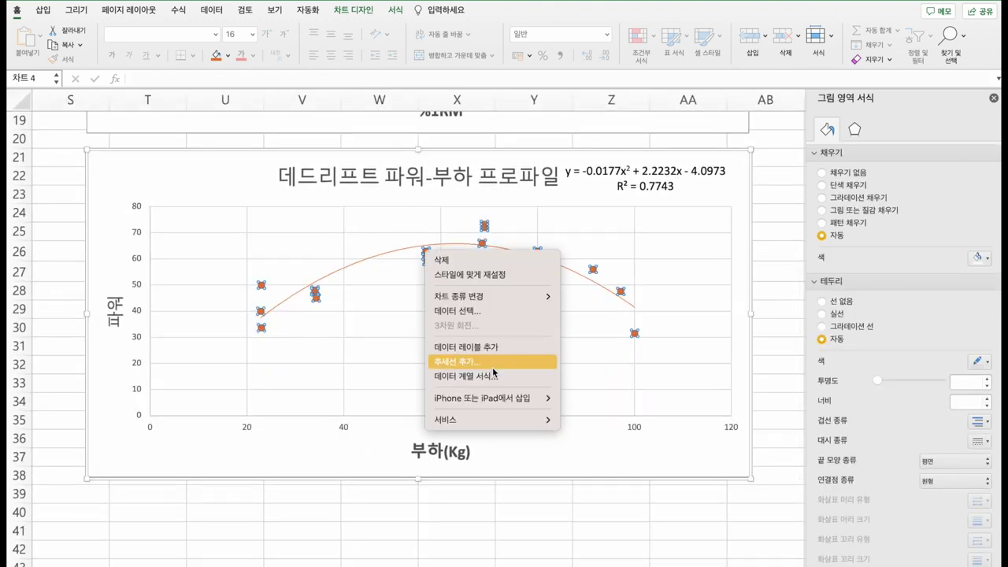
click(774, 296)
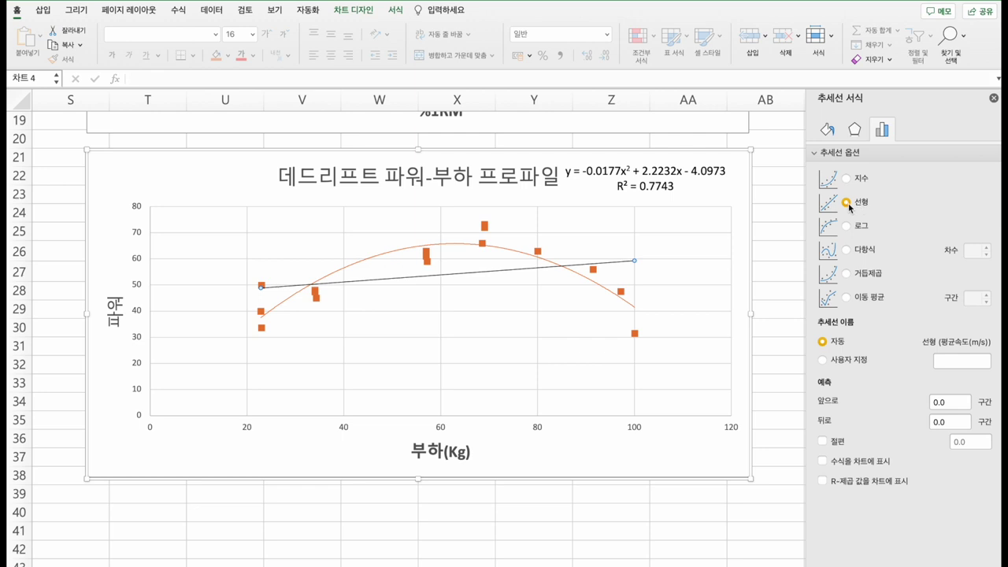
click(846, 249)
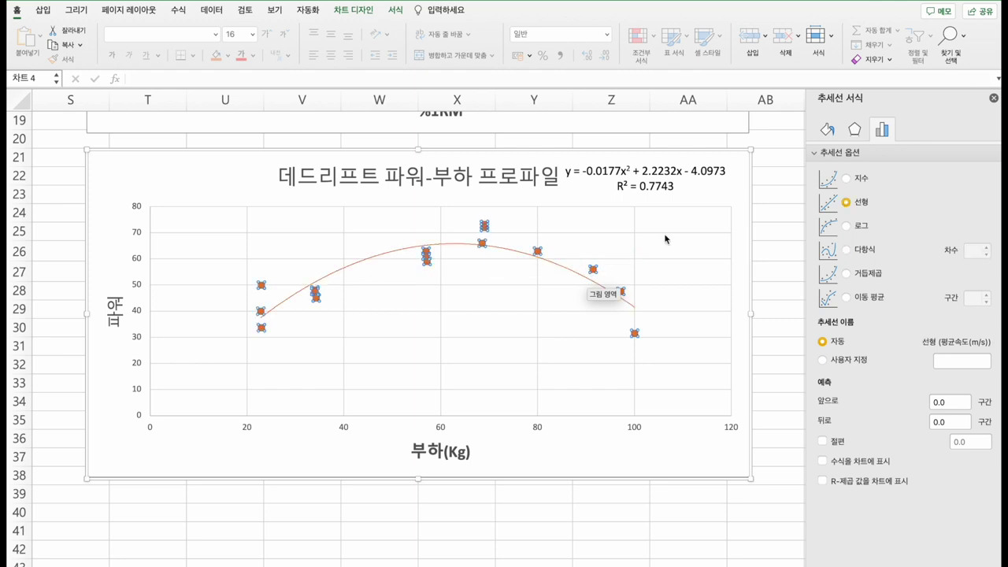
Examine the settings of the existing polynomial trendline in the power-load profile chart and compare it with the velocity-load charts
click(429, 268)
click(429, 269)
click(445, 246)
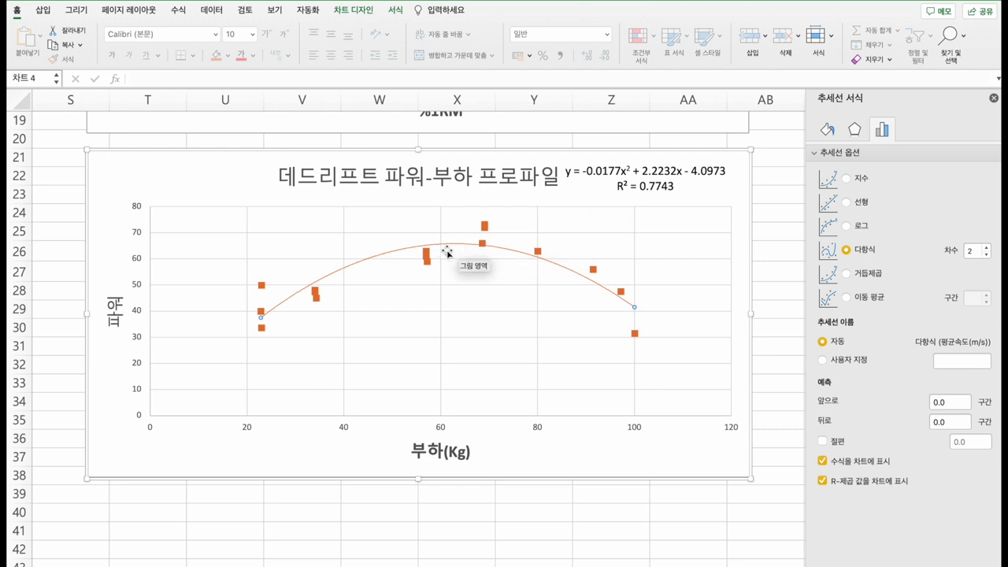
scroll(417, 338, down, 5)
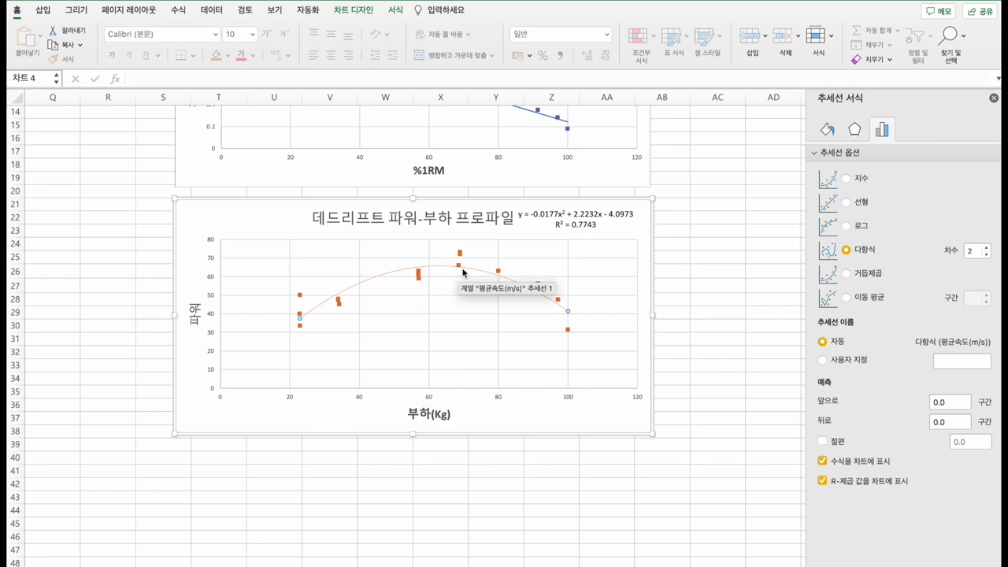
scroll(402, 456, down, 4)
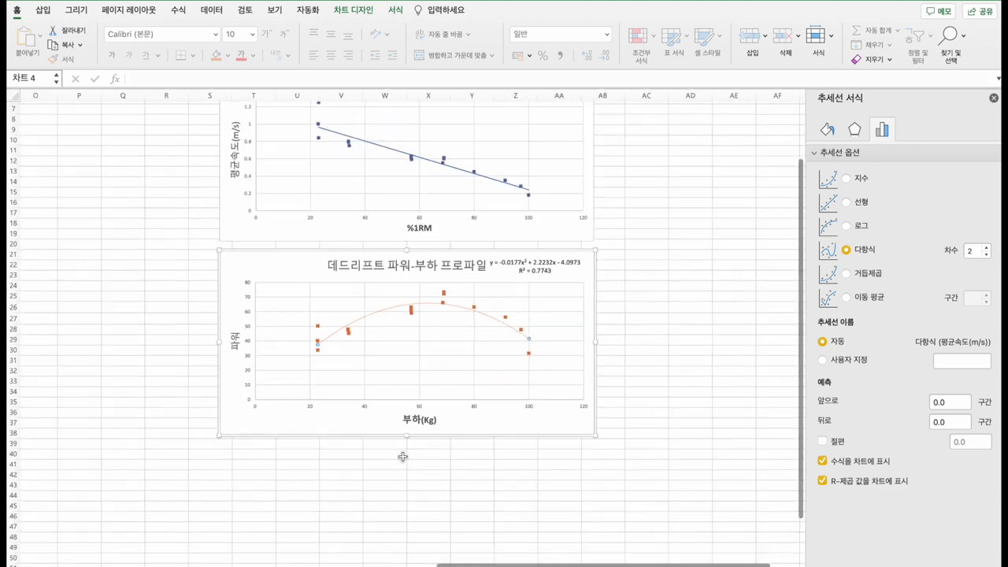
scroll(402, 453, left, 10)
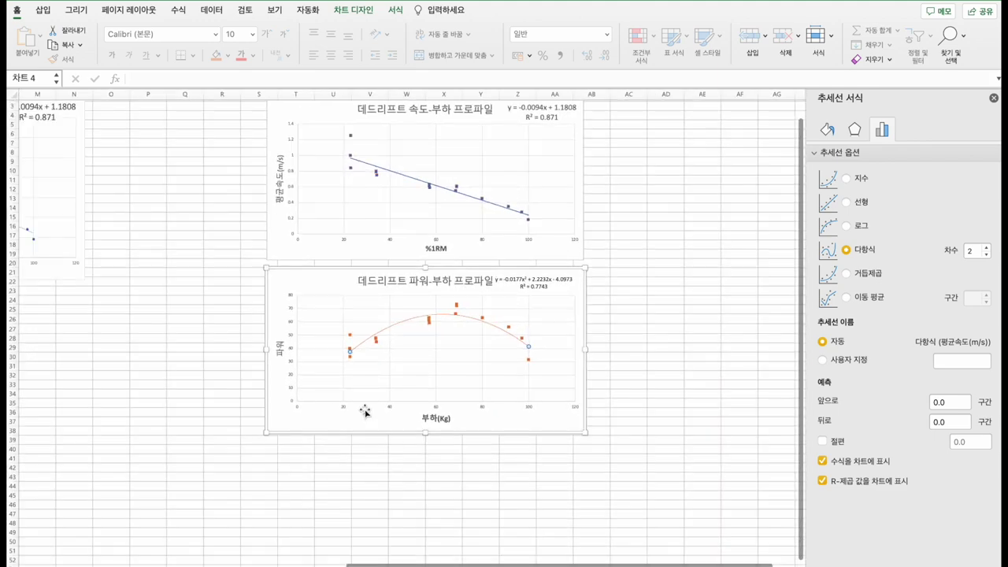
scroll(345, 437, up, 4)
scroll(345, 437, right, 5)
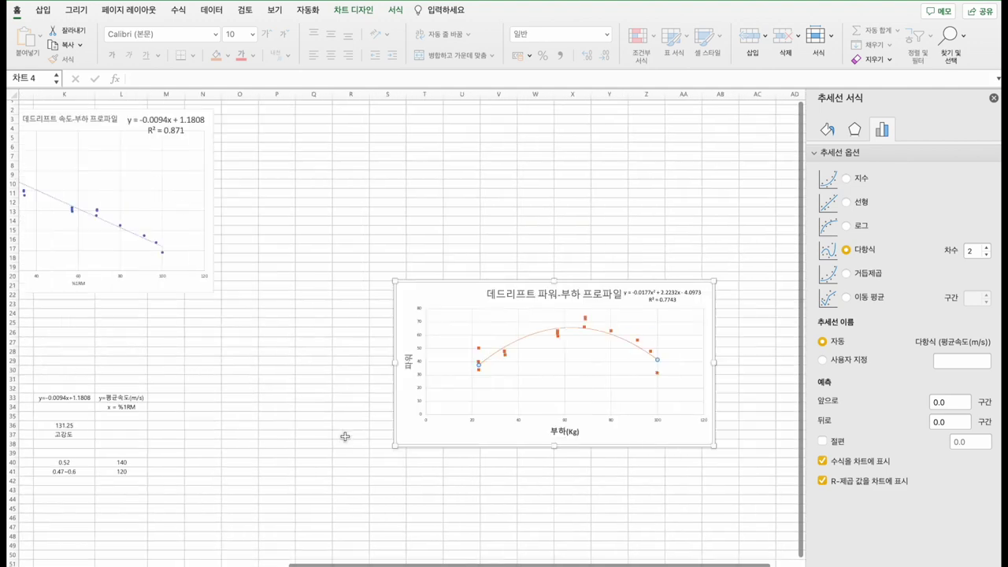
scroll(564, 273, right, 5)
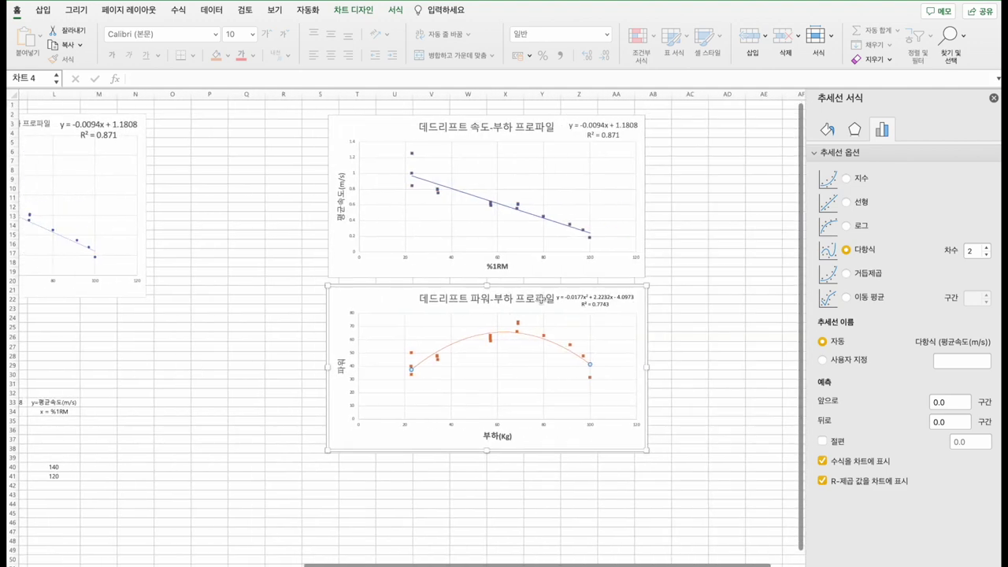
Insert a scatter chart from the average velocity data in C2:C18 and the power data in E2:E18
scroll(223, 381, left, 10)
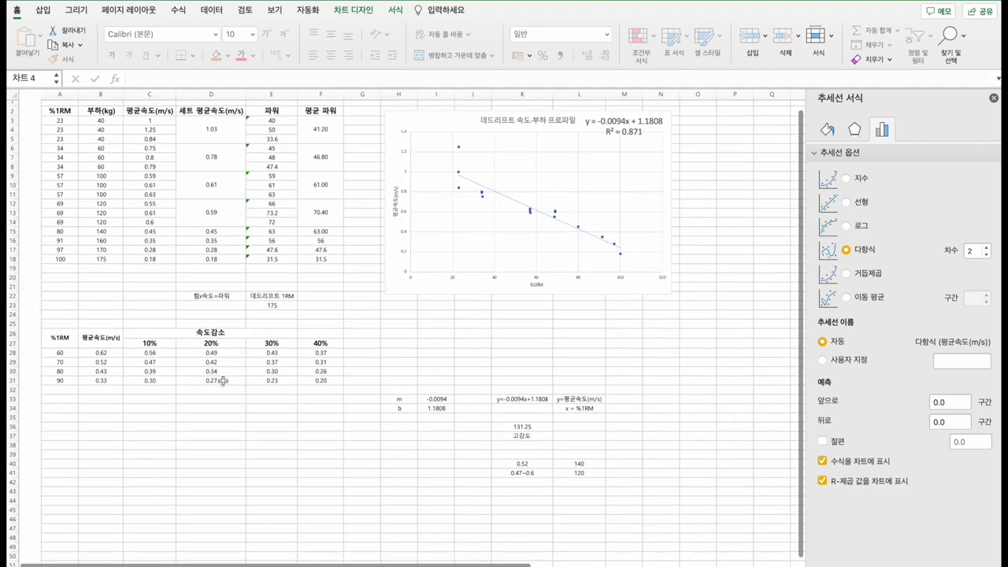
drag(118, 110, 124, 248)
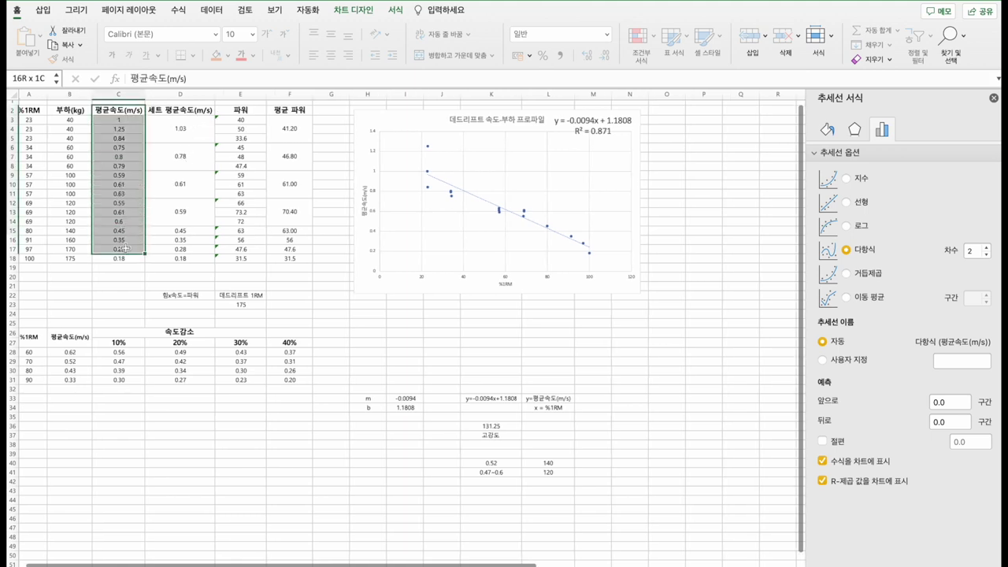
drag(240, 111, 241, 264)
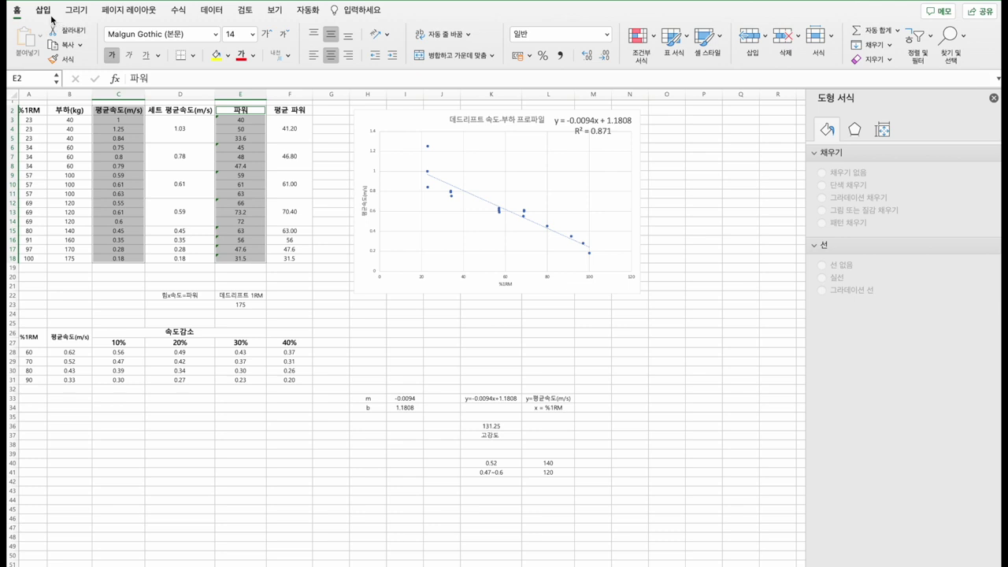
click(49, 13)
click(529, 56)
click(545, 116)
Move the new power scatter chart to empty cells and enlarge it to span about M40:V59
scroll(503, 281, down, 5)
scroll(504, 281, right, 2)
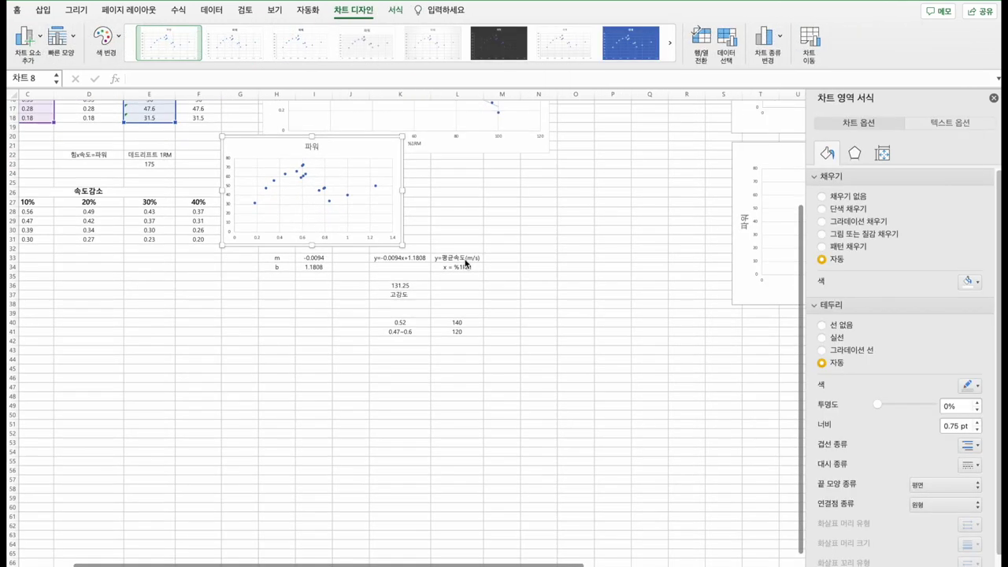
drag(337, 144, 607, 217)
scroll(607, 217, right, 6)
drag(433, 207, 616, 408)
scroll(441, 322, down, 5)
scroll(551, 331, down, 4)
scroll(506, 265, up, 5)
Add a second-order polynomial trendline to the data points of the new power scatter chart
click(429, 296)
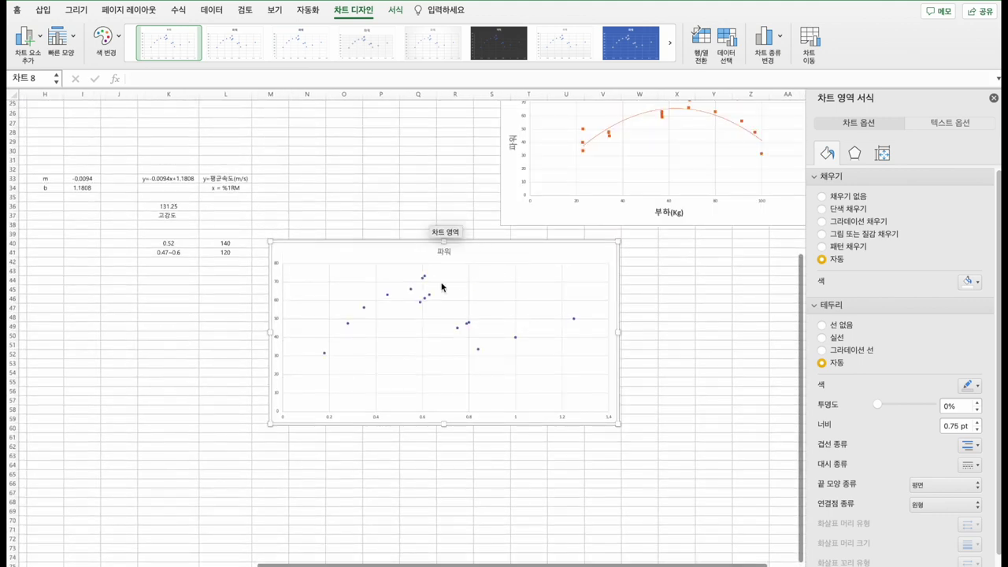
right_click(430, 298)
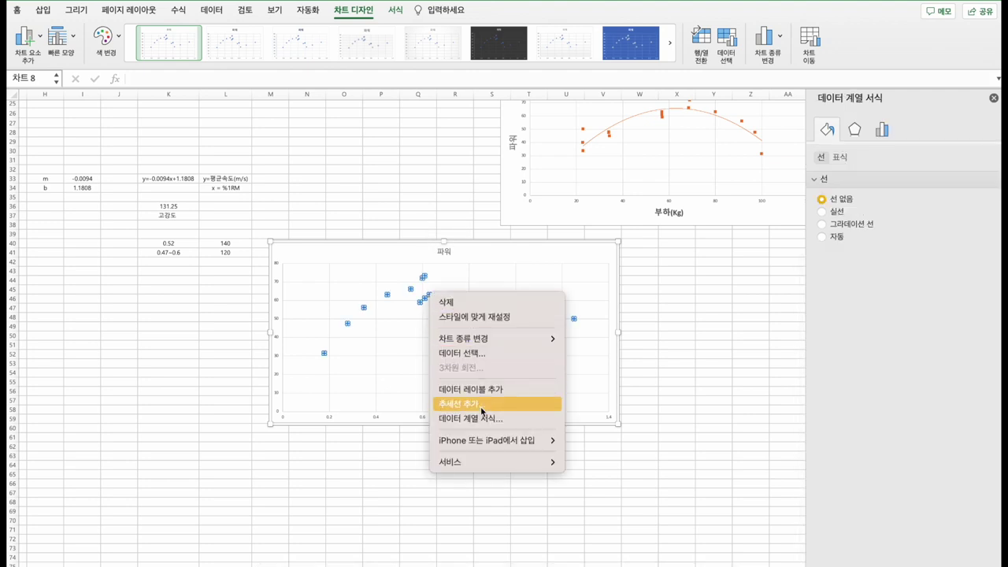
click(950, 312)
click(860, 252)
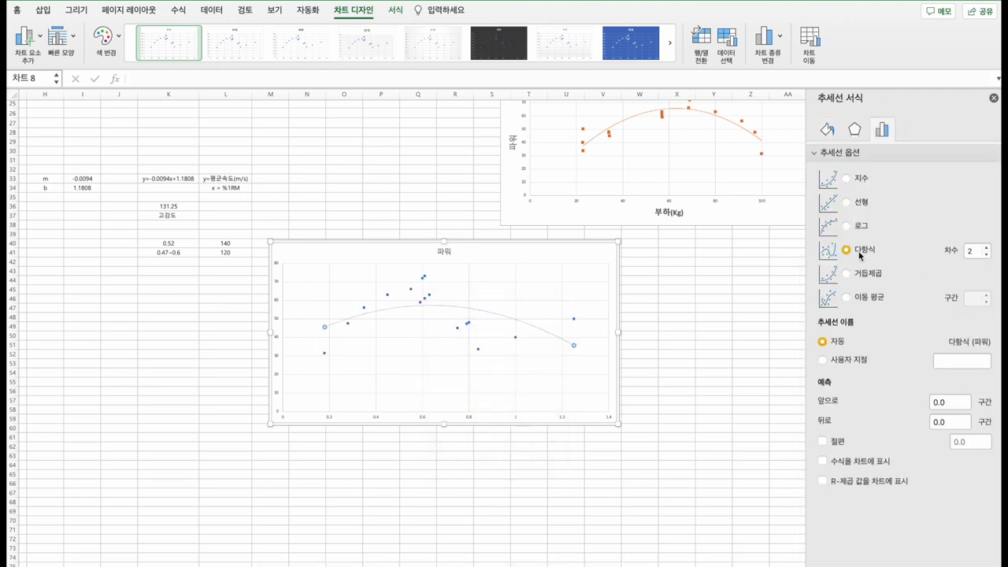
Add a horizontal axis title reading 평균속 to the new power chart
click(294, 250)
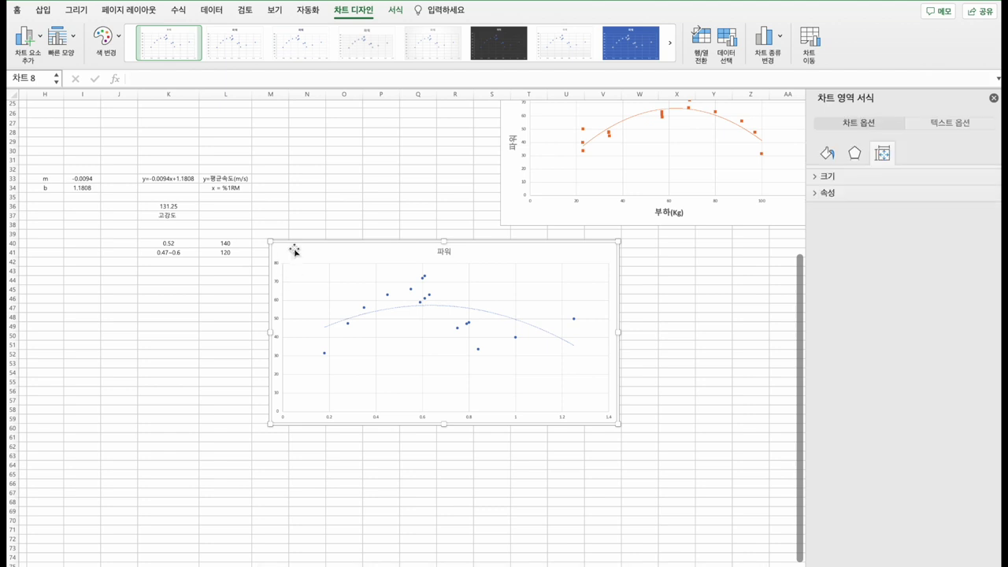
click(26, 37)
mouse_move(69, 75)
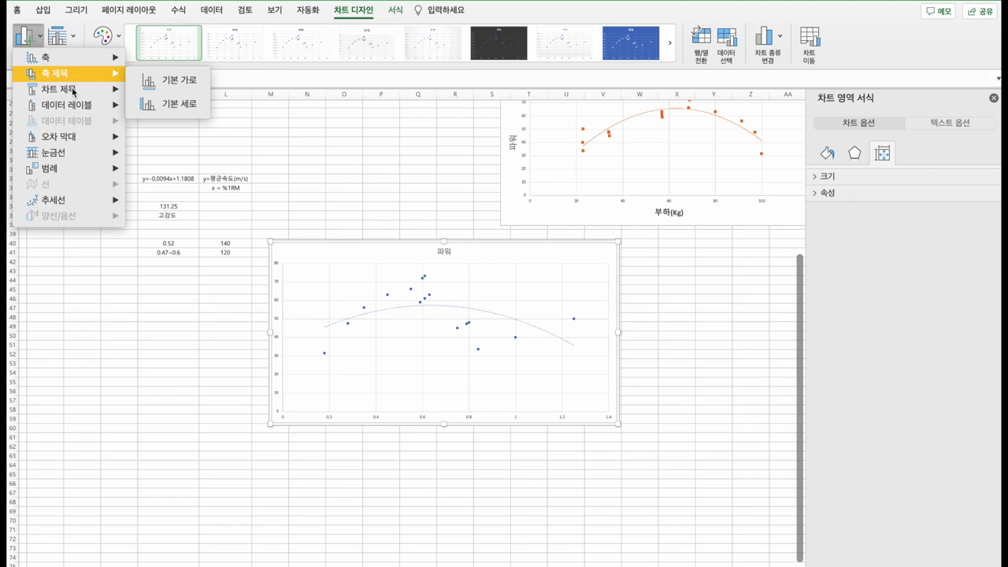
click(168, 82)
click(446, 412)
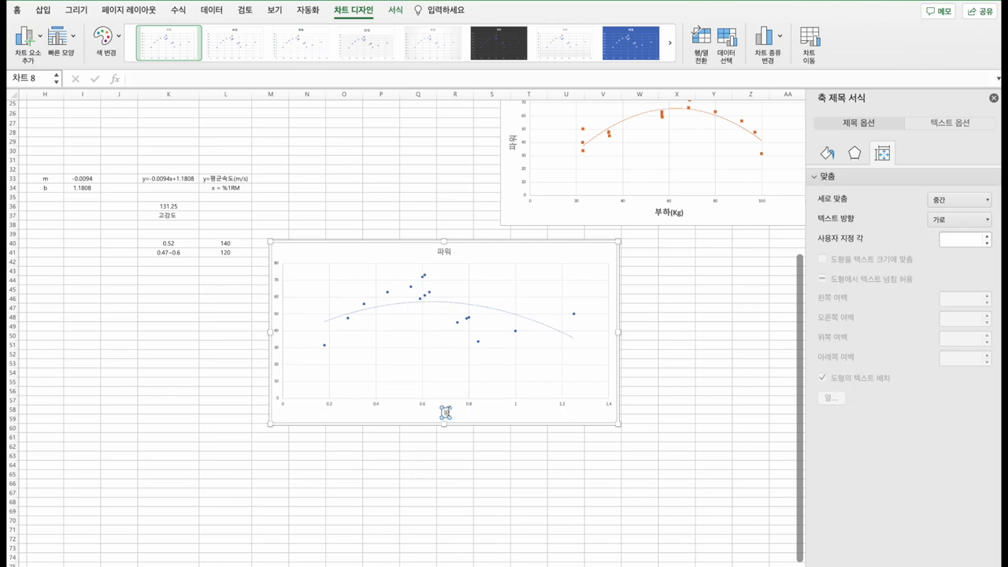
Add a vertical axis title reading 파워 to the new power chart
click(26, 37)
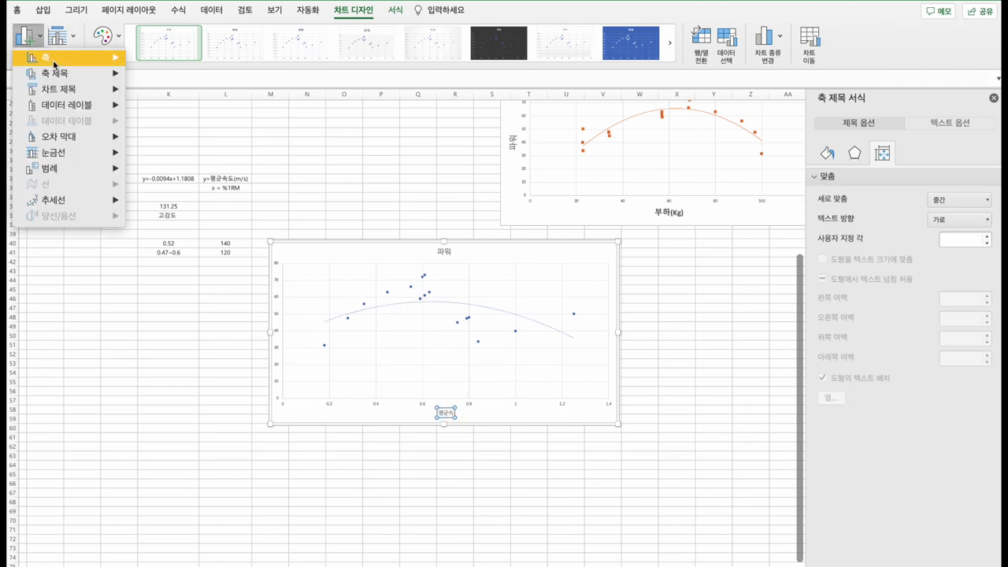
mouse_move(89, 73)
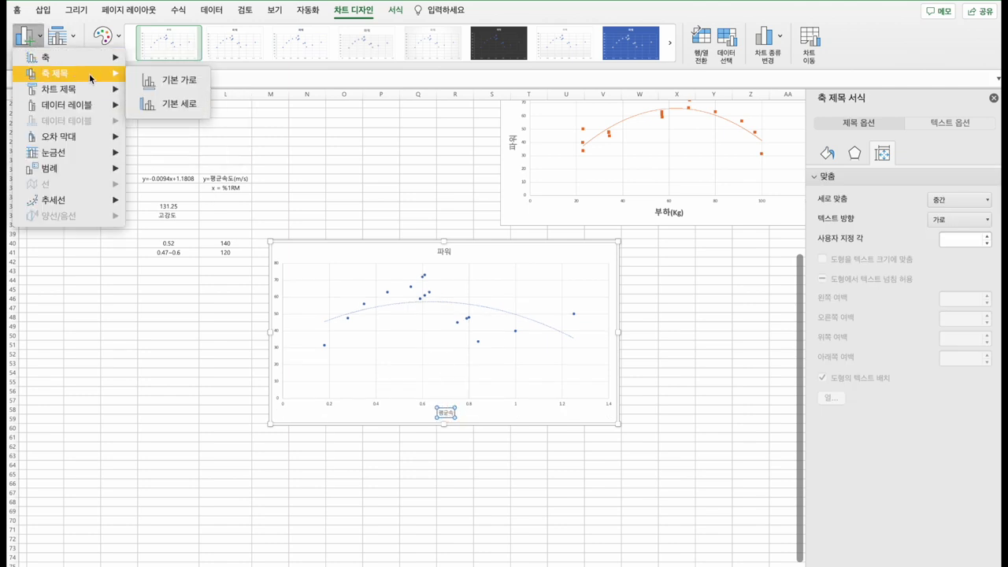
click(172, 103)
click(282, 331)
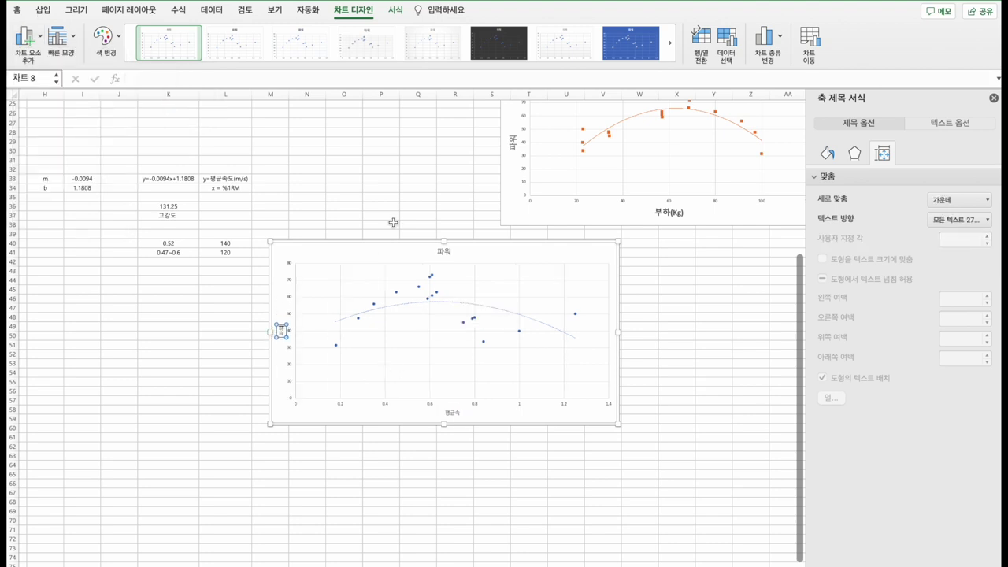
click(396, 265)
Complete the new chart's horizontal axis title as 평균속도
scroll(396, 266, up, 5)
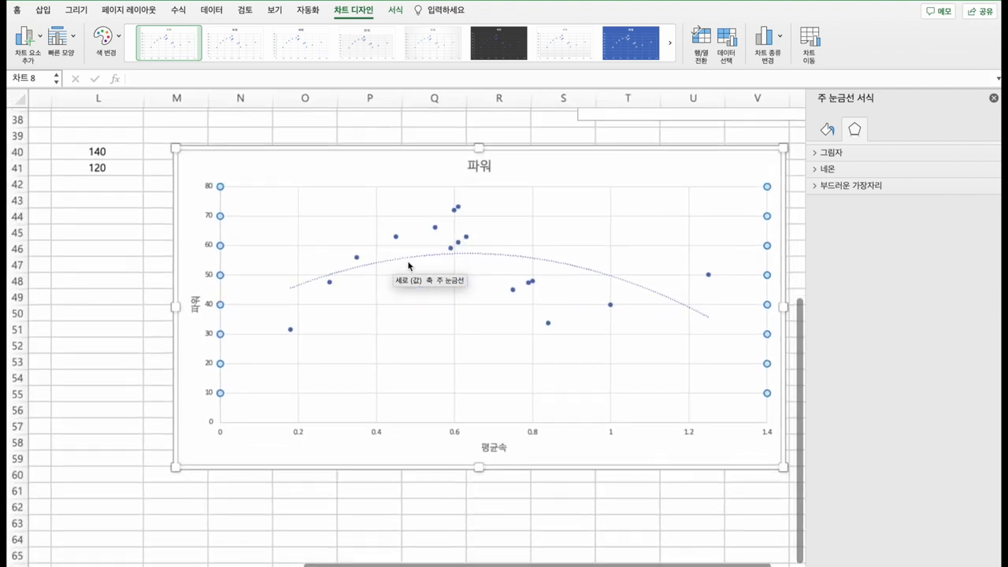
scroll(396, 266, down, 3)
scroll(503, 281, down, 3)
click(577, 183)
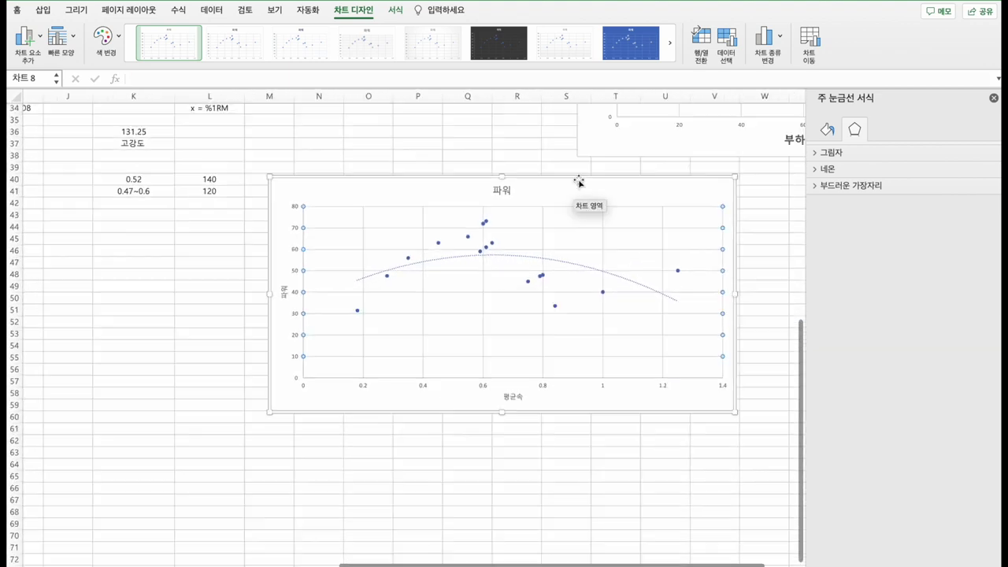
click(526, 397)
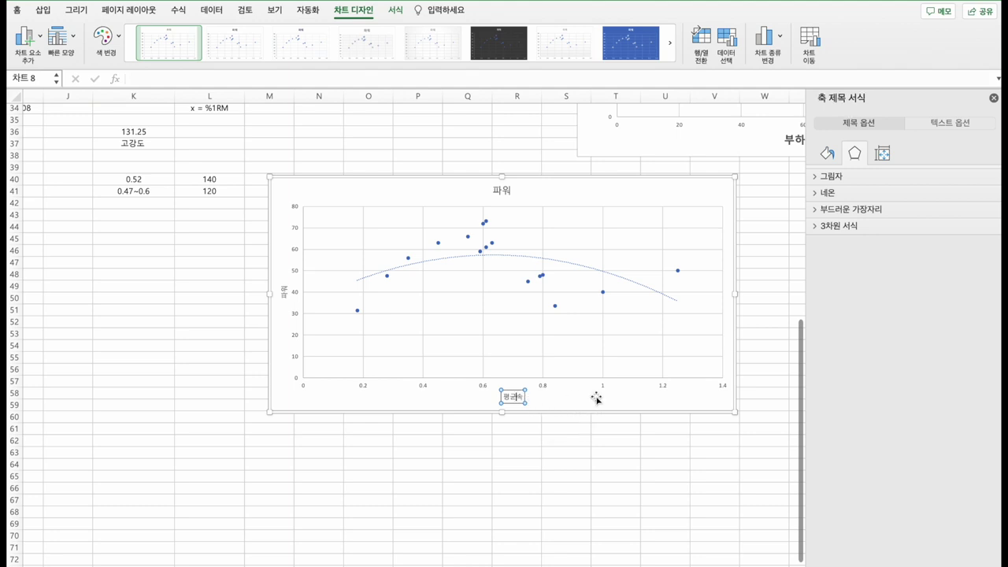
text(도)
Examine the data points near the peak of the power curve to find the average velocity with the highest power
click(487, 250)
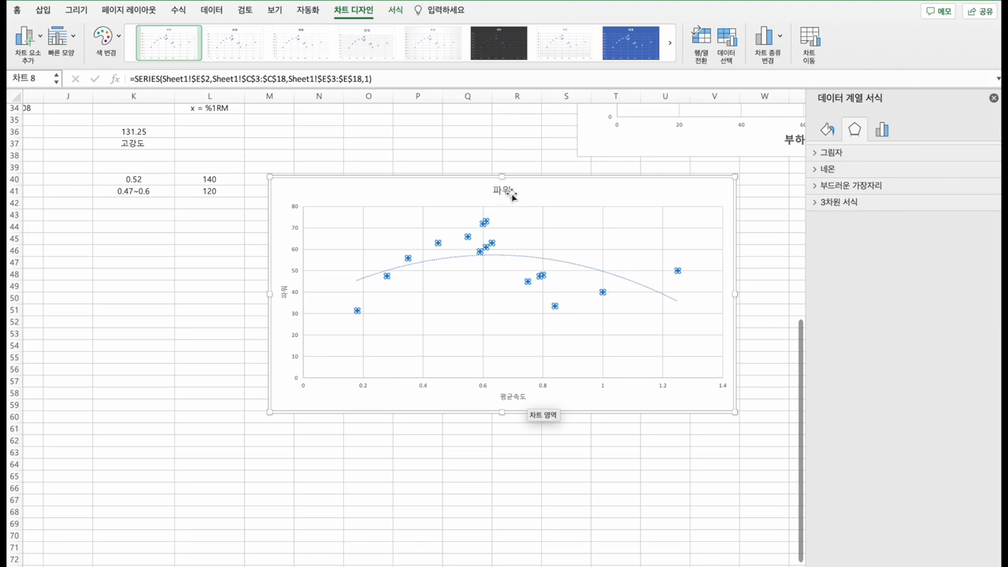
click(478, 223)
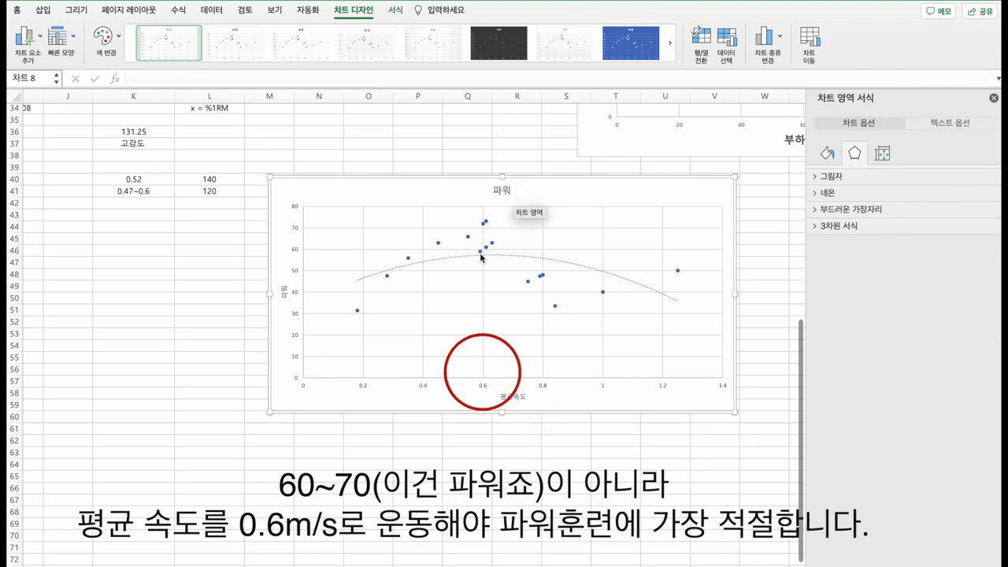
click(482, 252)
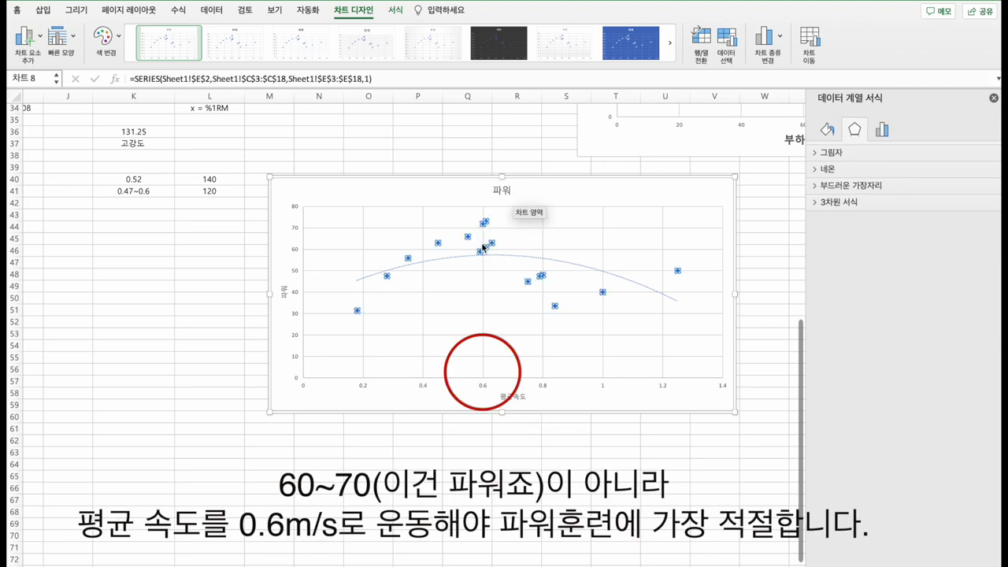
click(495, 261)
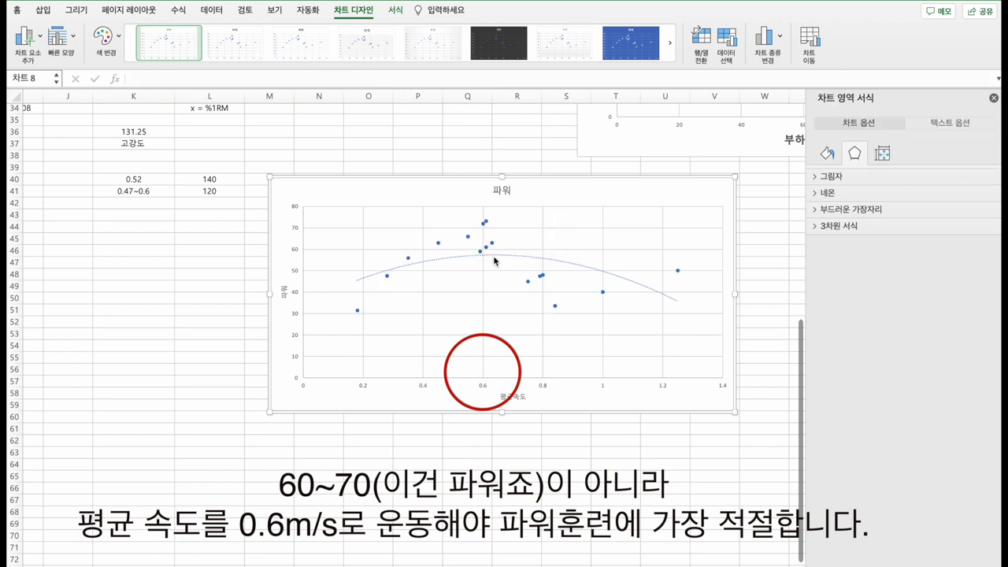
click(484, 246)
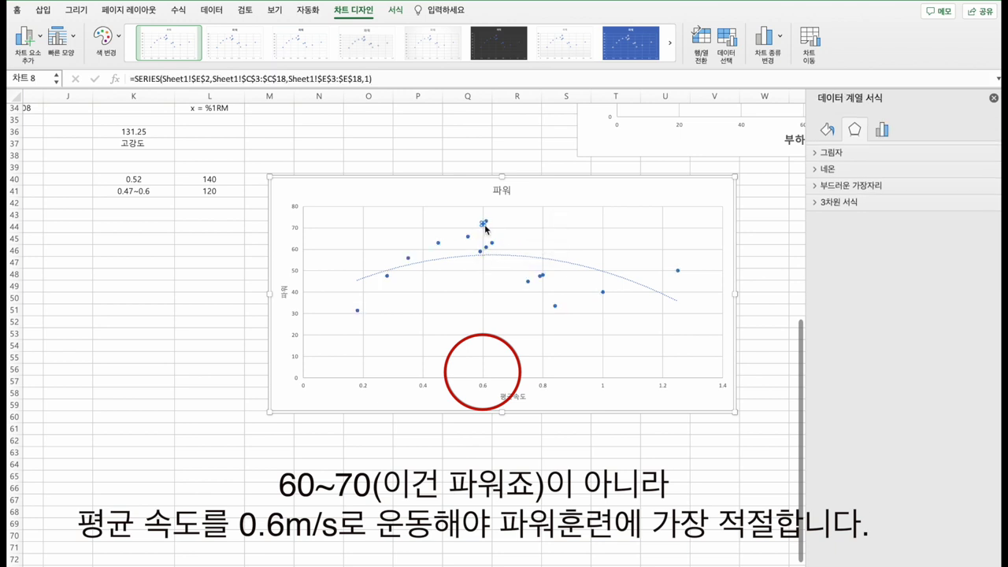
click(484, 246)
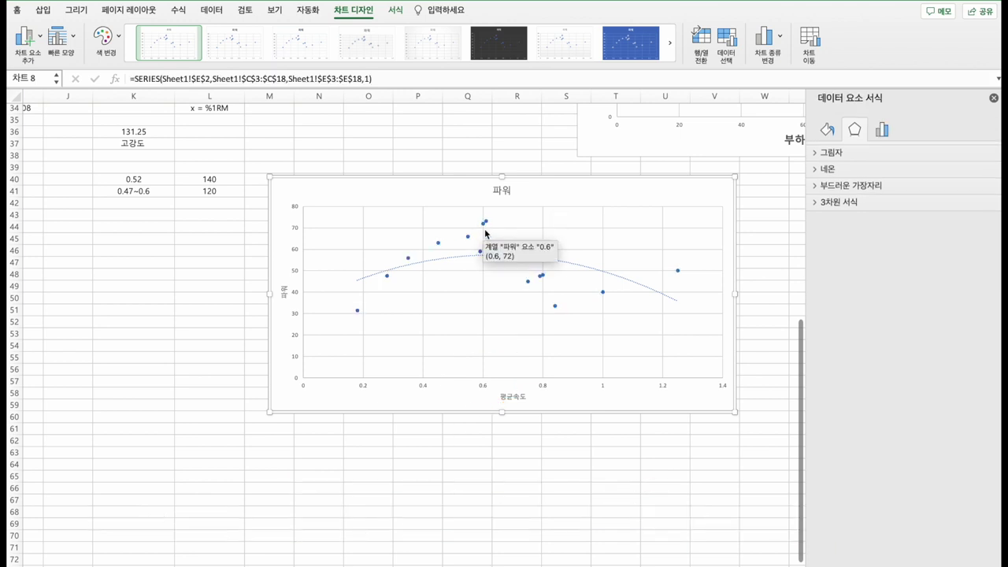
scroll(485, 233, down, 3)
scroll(504, 260, up, 3)
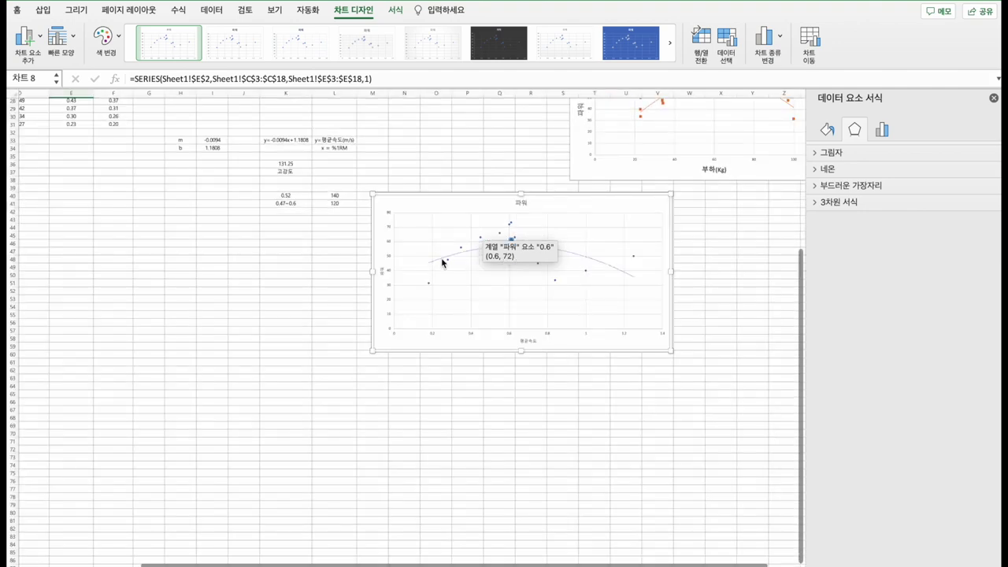
Move the power-velocity chart beneath the power-load profile chart and open the title of the velocity-load chart beside the data table for editing
drag(462, 244, 606, 246)
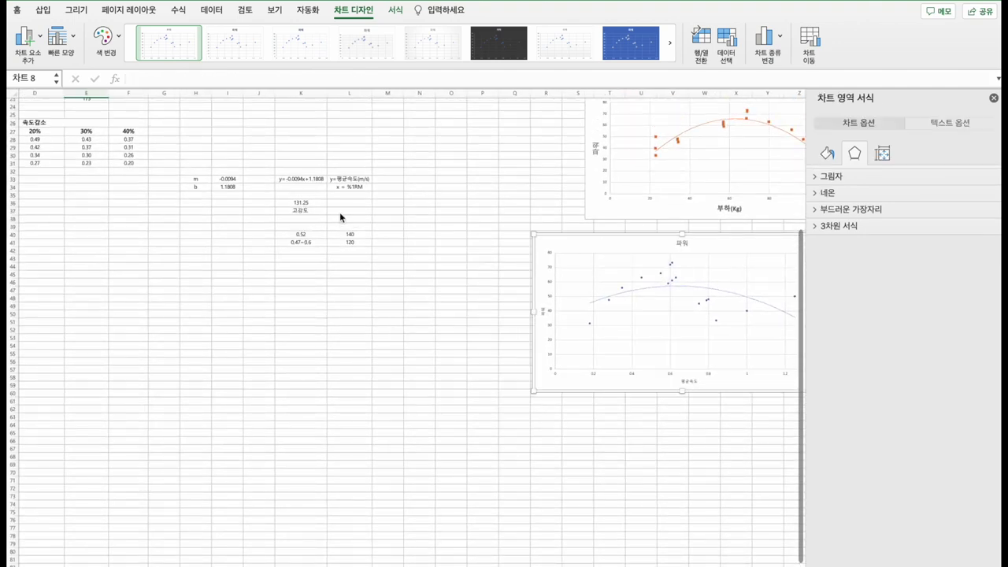
scroll(339, 212, up, 5)
click(577, 131)
click(573, 128)
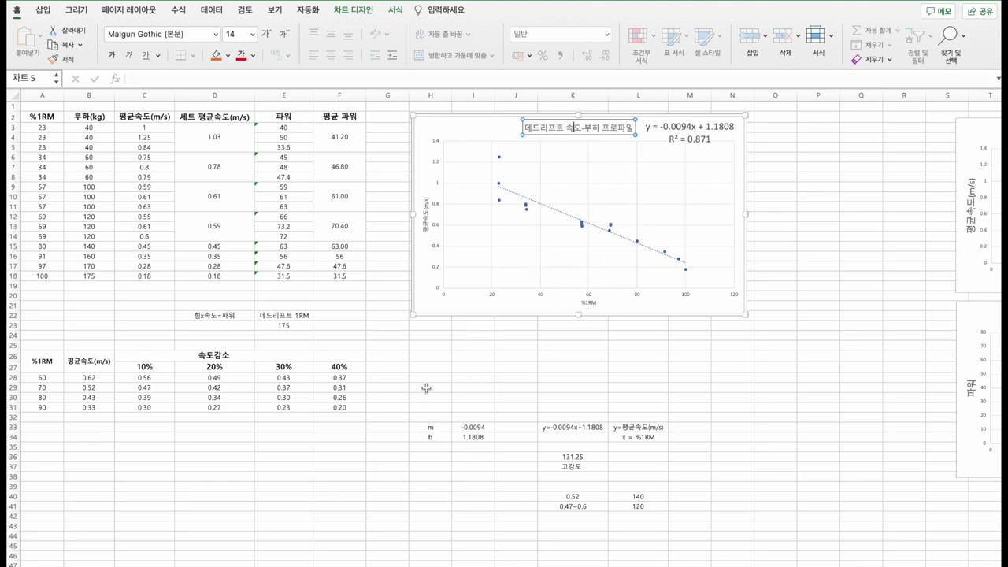
Leave the chart title unchanged and review the load, average velocity and power values in the deadlift data table
key(Escape)
click(295, 128)
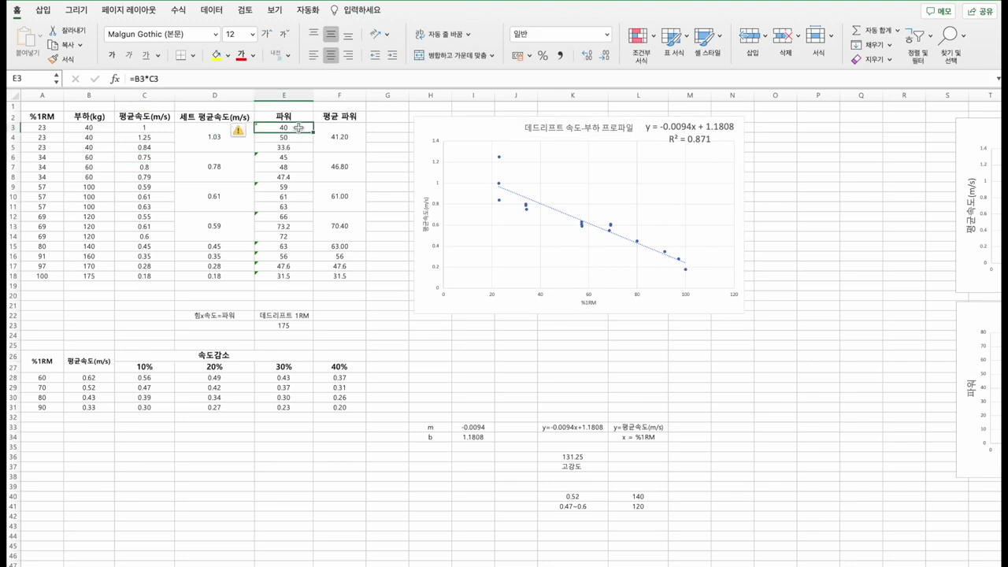
click(298, 147)
click(142, 148)
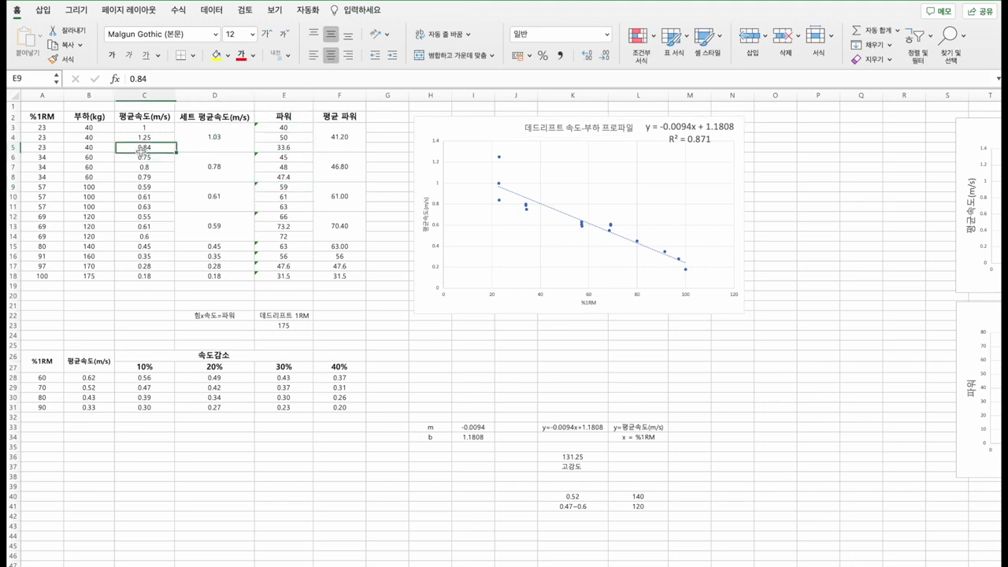
click(149, 196)
click(108, 197)
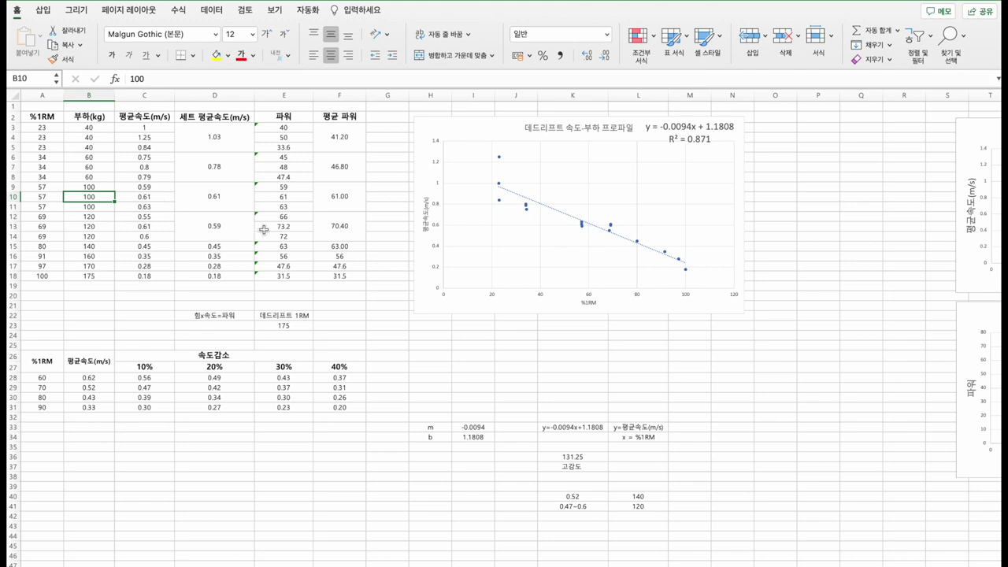
drag(236, 304, 288, 324)
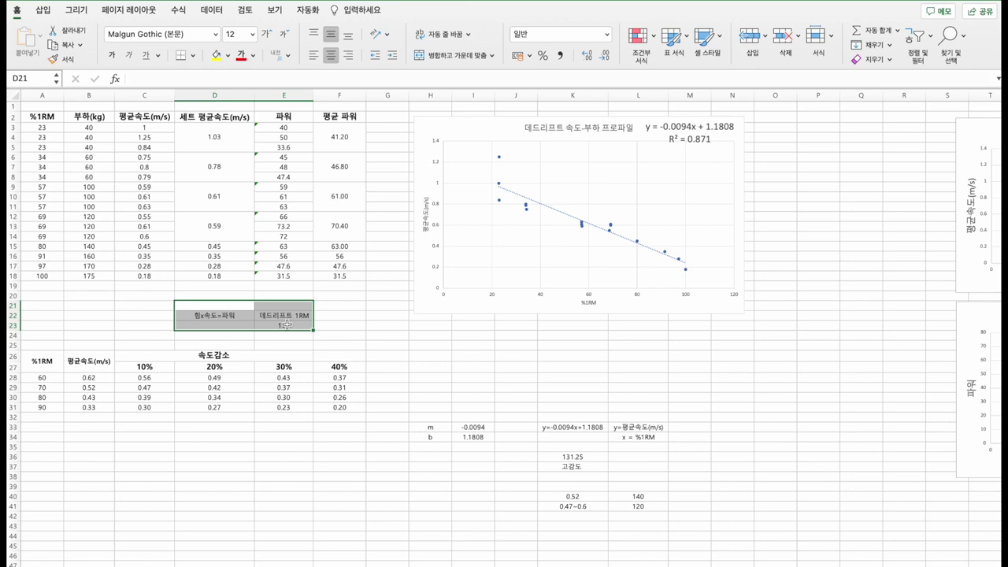
click(381, 341)
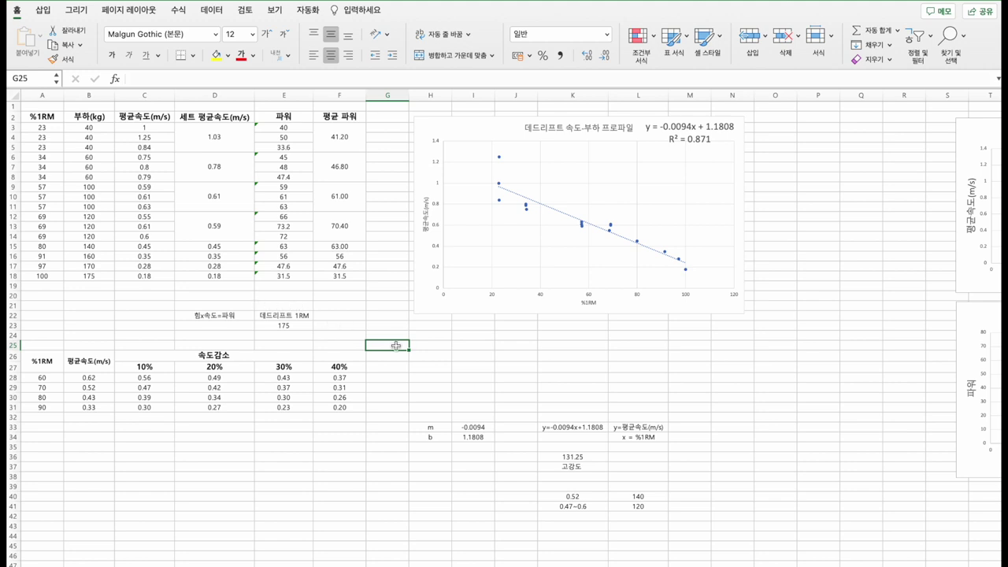
key(Right)
key(Right)
key(Down)
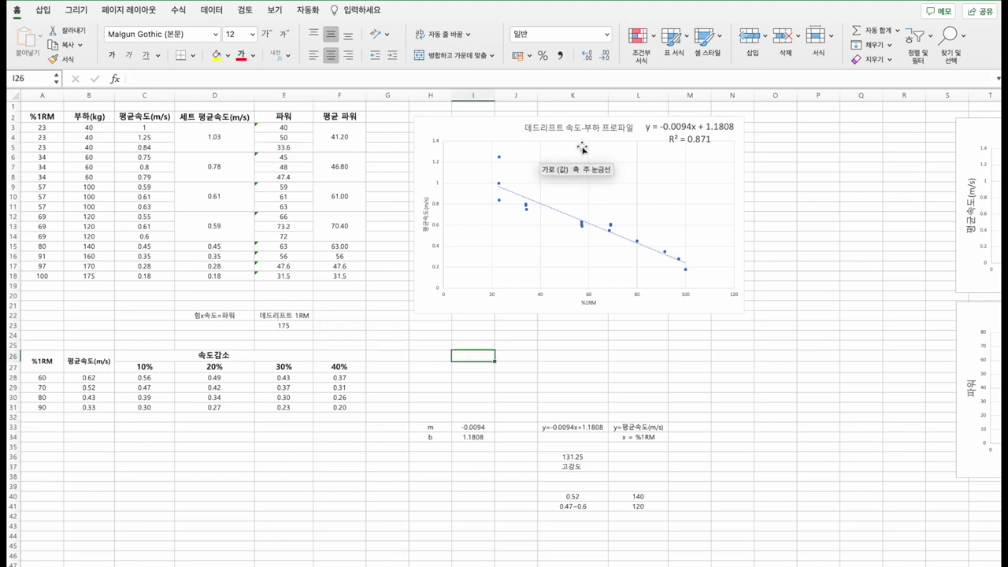
Move the deadlift velocity-load profile chart slightly up and toward the data table
drag(512, 133, 508, 126)
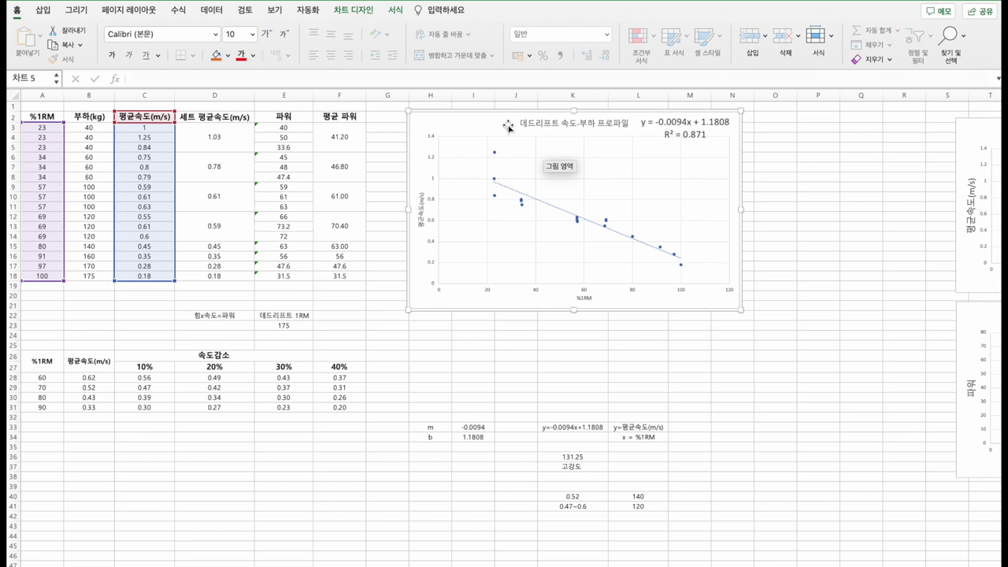
click(564, 386)
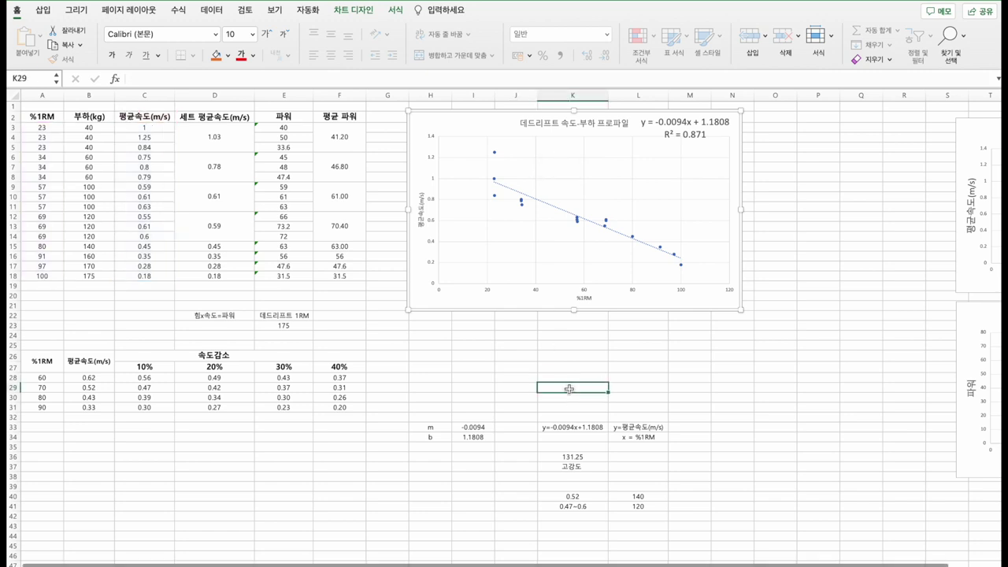
click(652, 307)
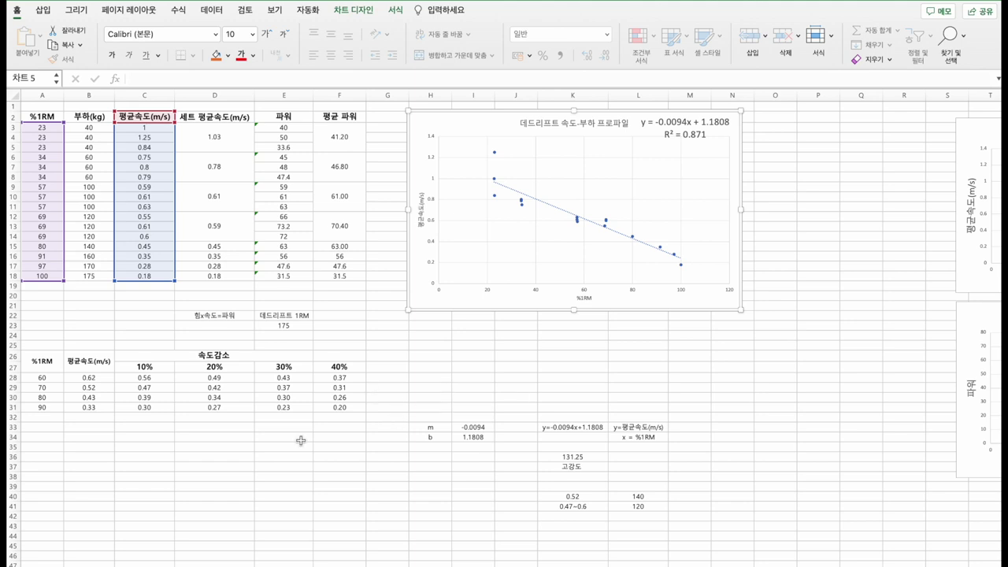
Examine the velocity-loss table's %1RM levels and average velocities together with the regression equation and the 10% loss formula
drag(147, 356, 199, 366)
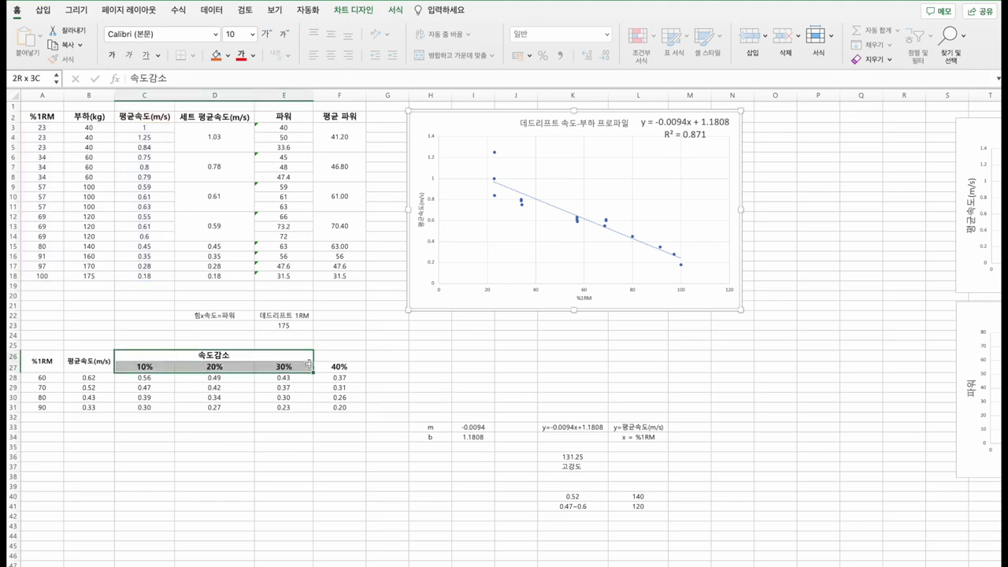
click(215, 445)
click(57, 376)
key(Down)
key(Down)
key(Down)
key(Down)
key(Up)
key(Up)
key(Up)
key(Up)
key(Right)
key(Right)
key(Up)
key(Left)
key(Left)
key(Down)
key(Right)
key(Right)
key(Left)
key(Right)
key(Left)
key(Down)
key(Up)
key(Down)
key(Down)
key(Down)
drag(89, 378, 87, 408)
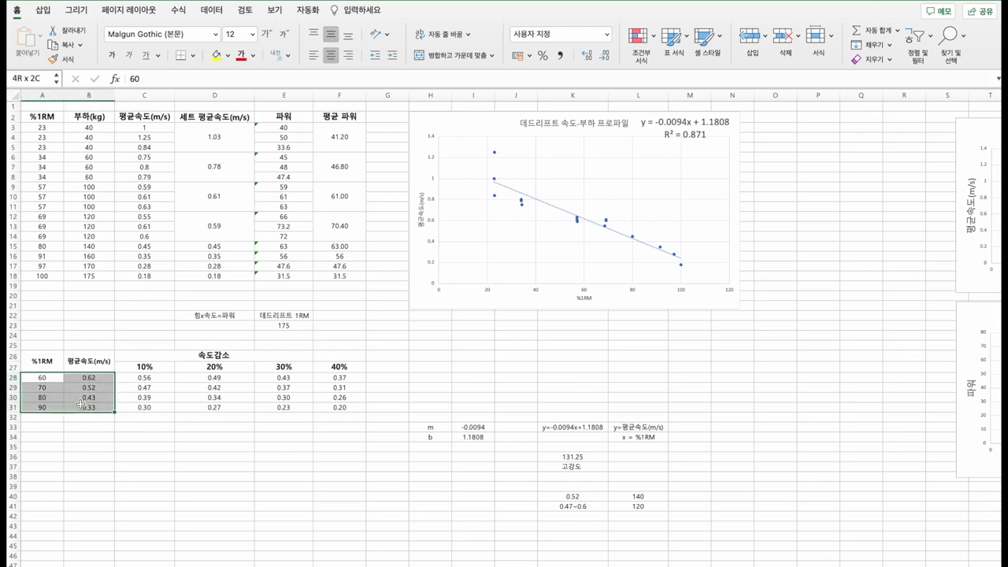
click(580, 428)
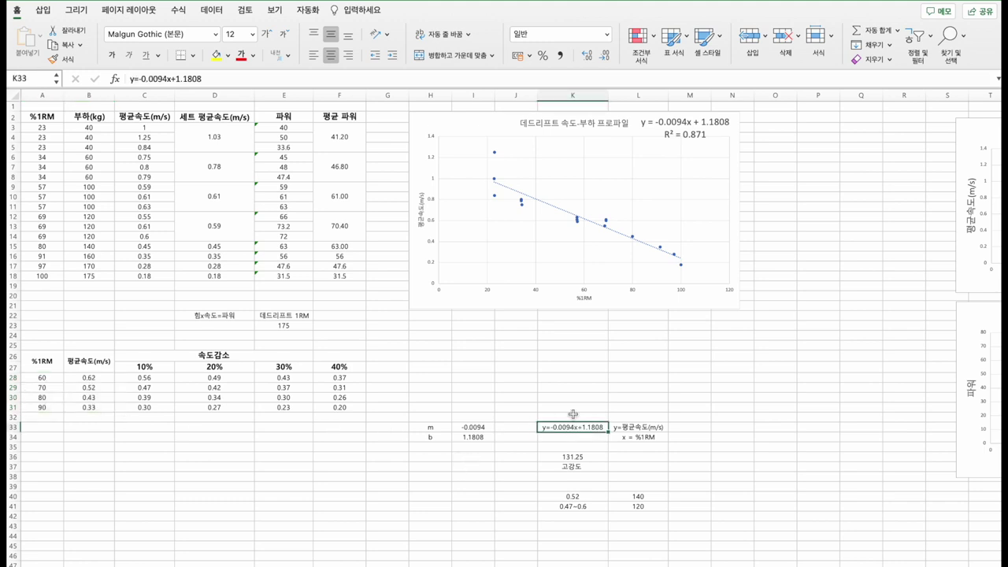
click(95, 380)
click(118, 398)
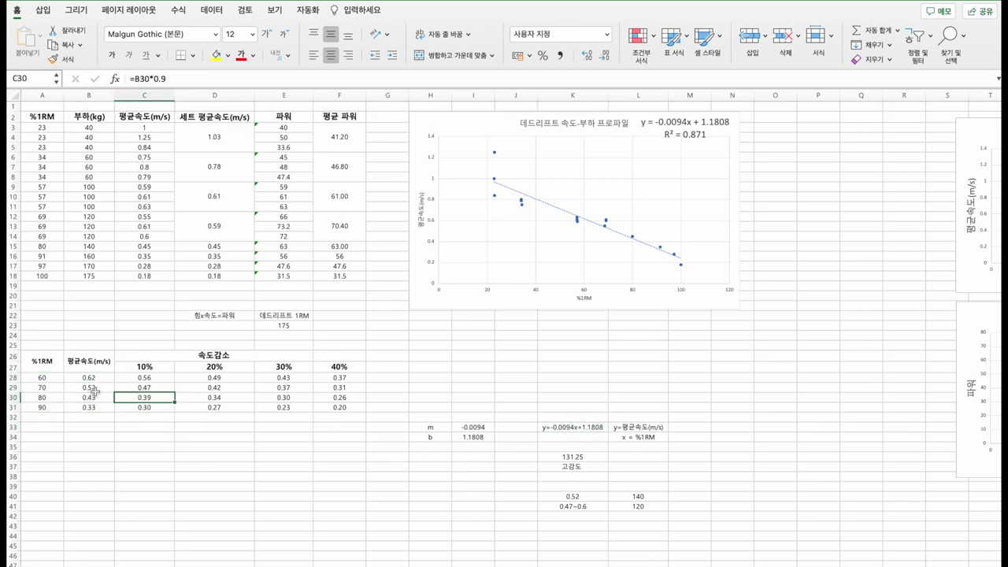
Merge and center the 속도감소 heading across C26:F26 so it spans the 10% to 40% columns
click(186, 366)
click(214, 353)
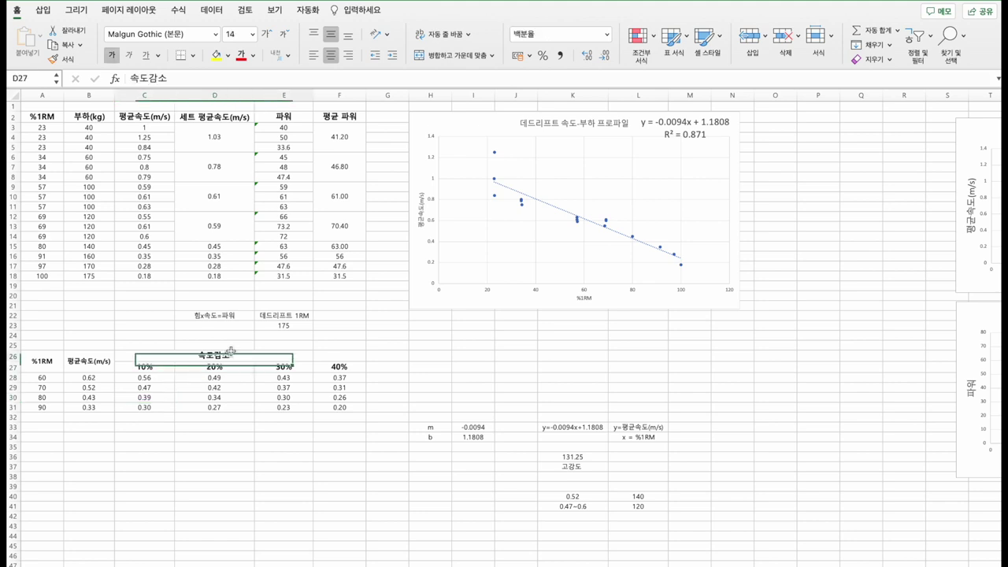
drag(327, 354, 303, 355)
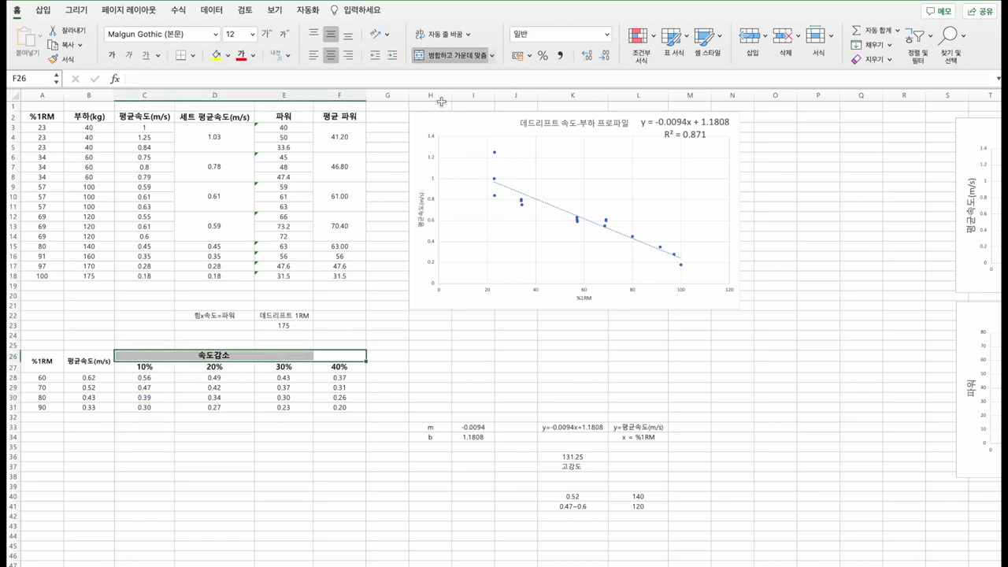
click(464, 60)
Enter an example set below the velocity-loss table, with 70Kg in D33 and 10번 in E33
click(196, 428)
text(70Kg)
key(Tab)
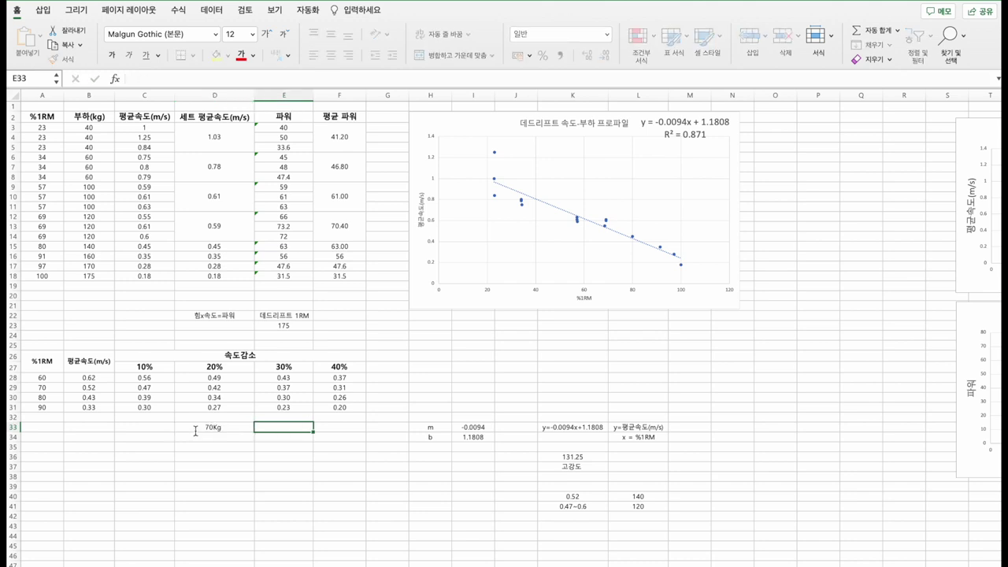
text(10qjs)
key(Return)
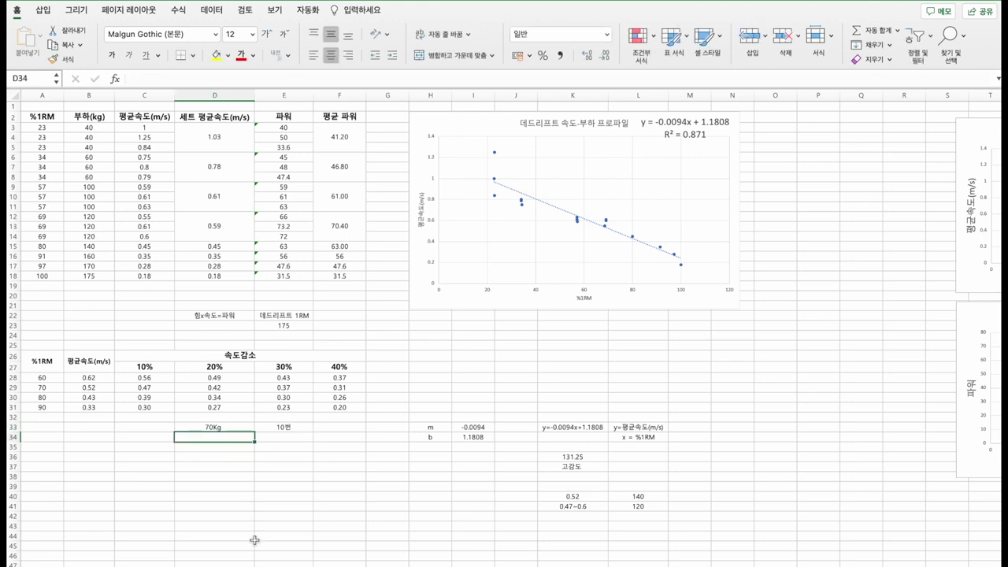
Enter the example velocities 0.8 in D34 and 0.4 in D35 beneath the 70Kg entry
text(0.8)
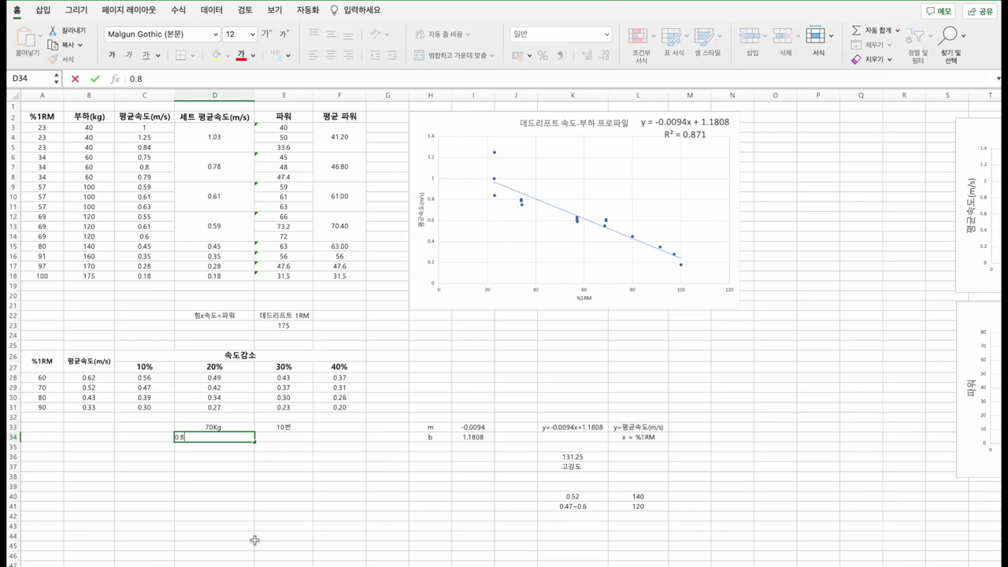
key(Return)
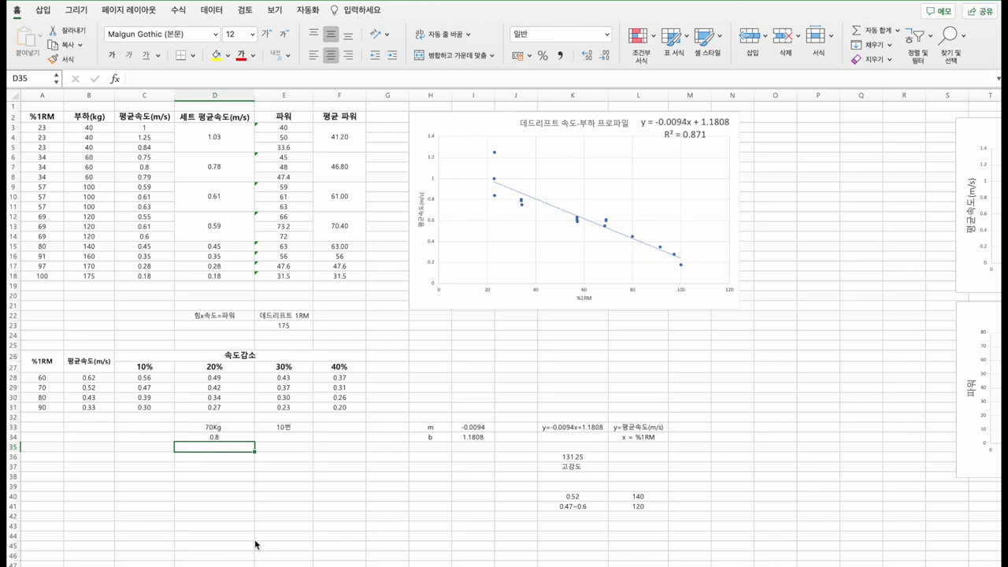
text(0.)
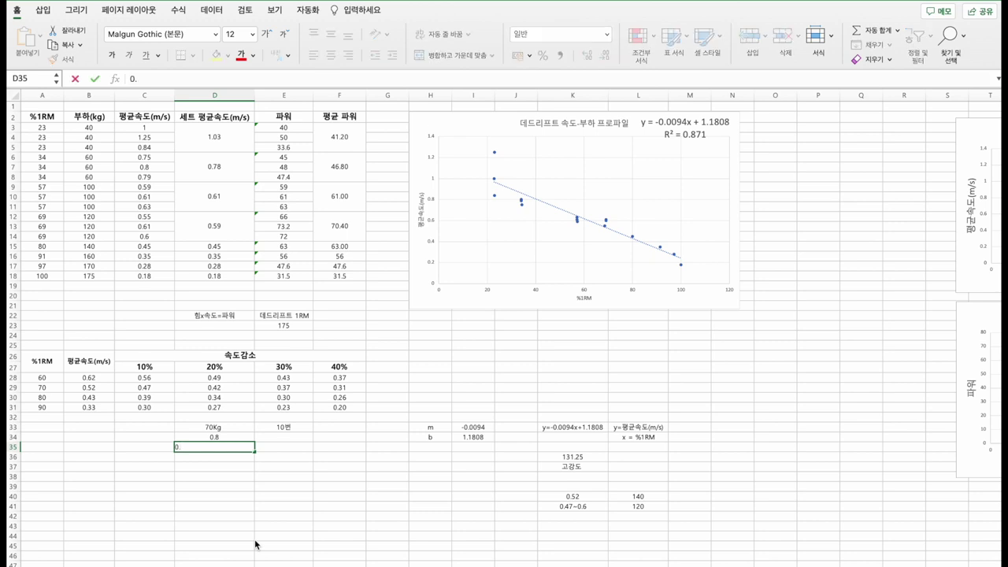
text(4)
key(Return)
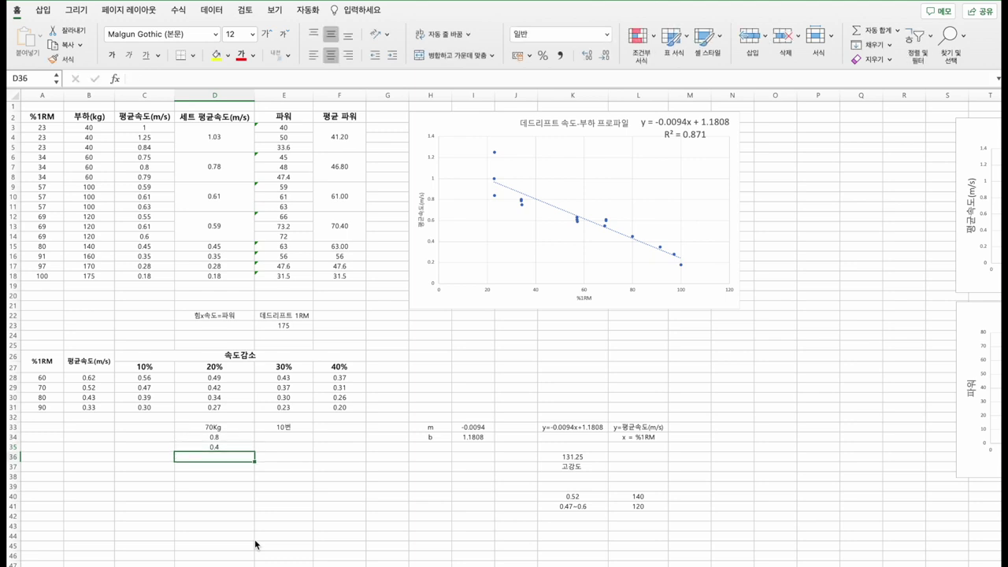
Compare the two example velocities and enter their velocity loss as 50% in E36
click(241, 438)
click(244, 448)
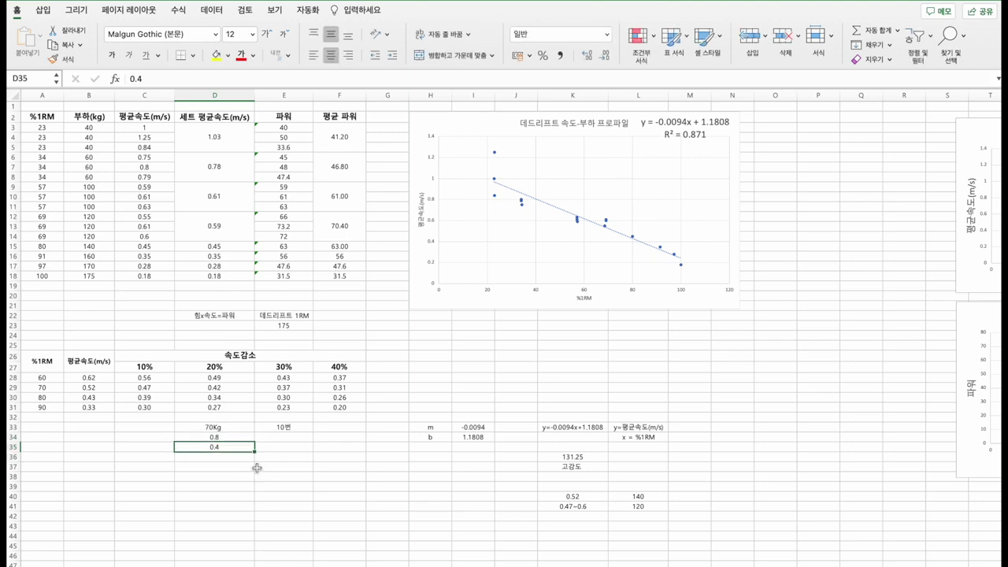
click(247, 440)
click(247, 449)
click(248, 440)
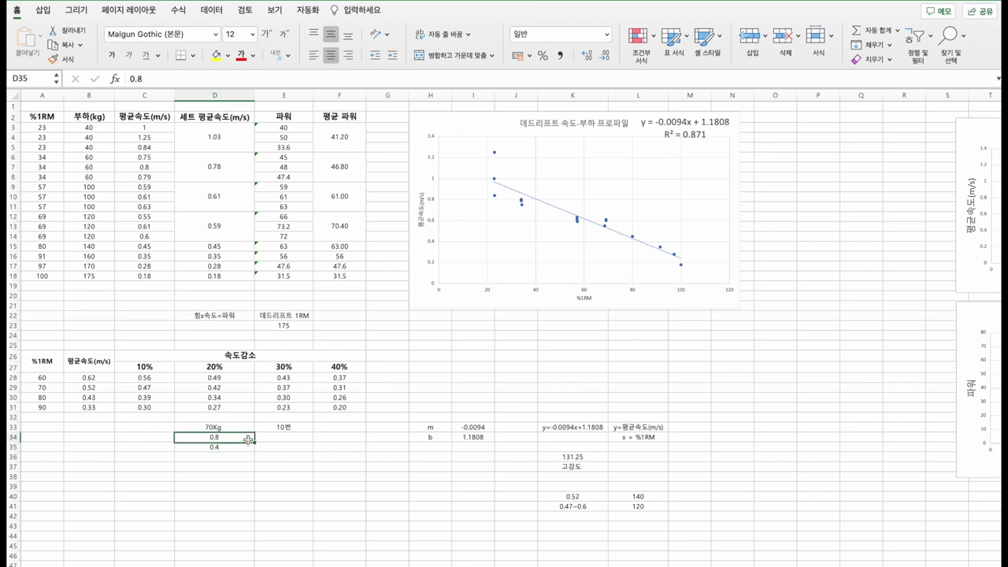
click(251, 447)
click(272, 455)
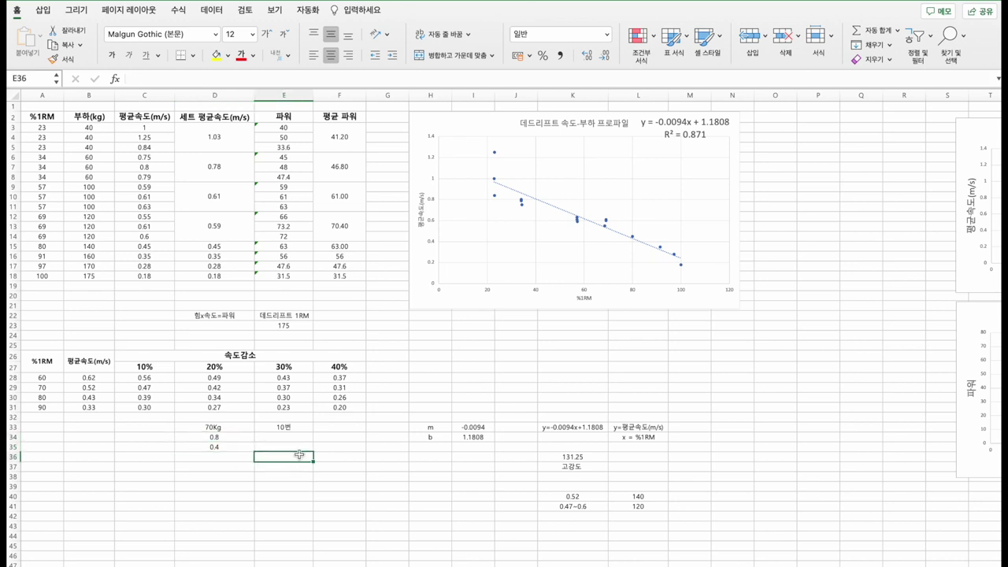
text(50)
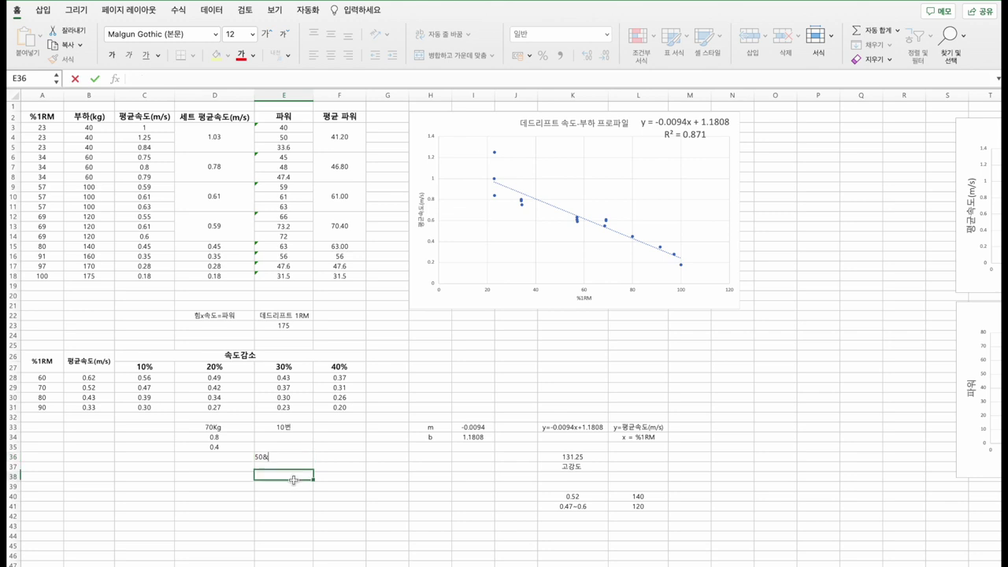
text(&)
key(Return)
key(Up)
key(Up)
key(Up)
double_click(295, 456)
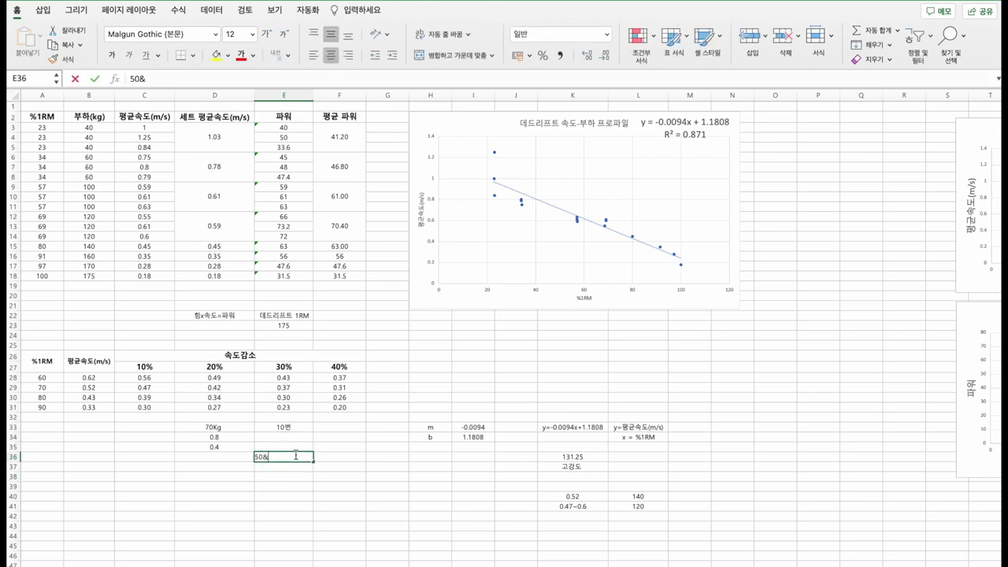
key(BackSpace)
text(%)
click(51, 388)
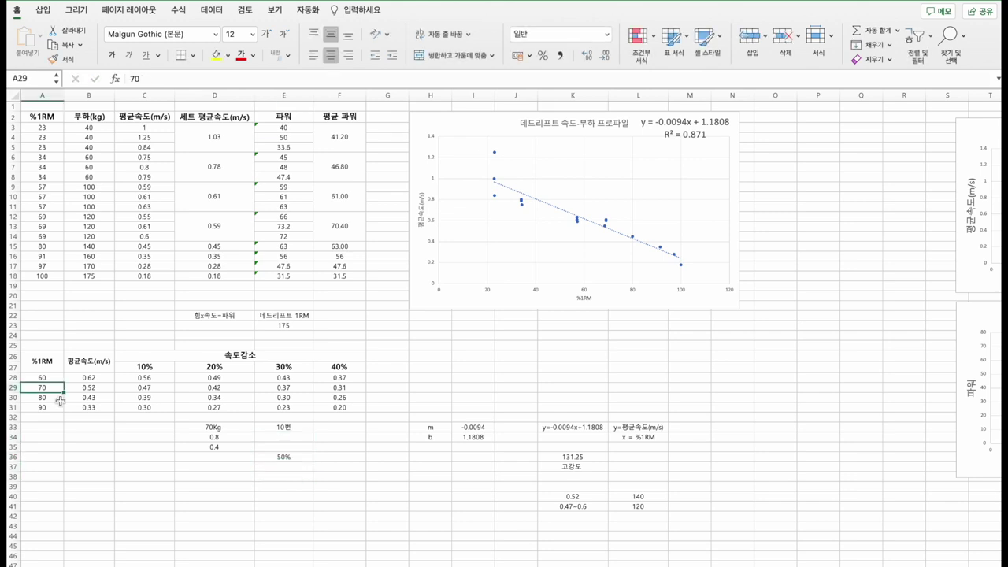
Examine the 60 %1RM row's average velocity and its target velocities at 10% to 40% velocity loss
click(54, 379)
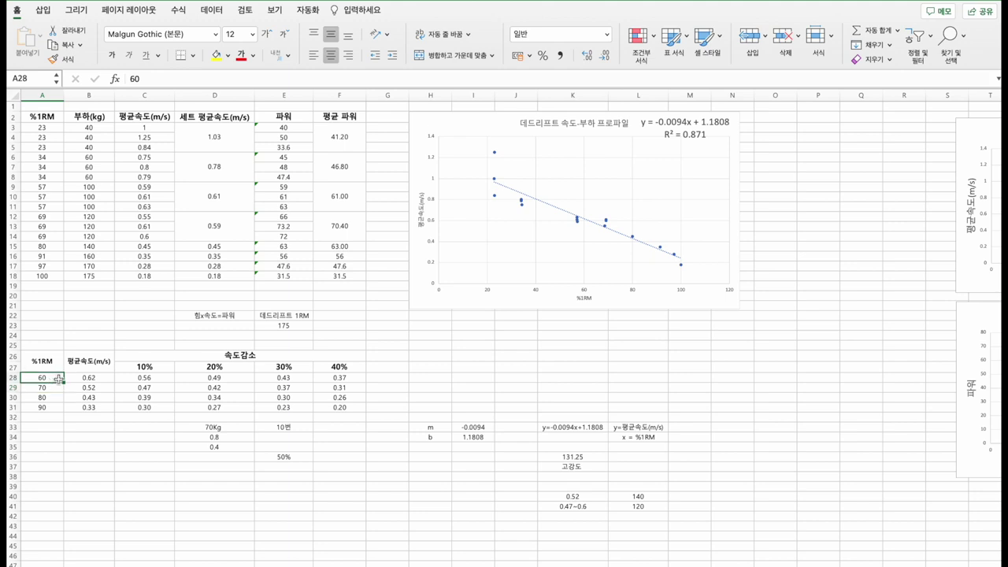
click(95, 379)
click(236, 356)
click(142, 379)
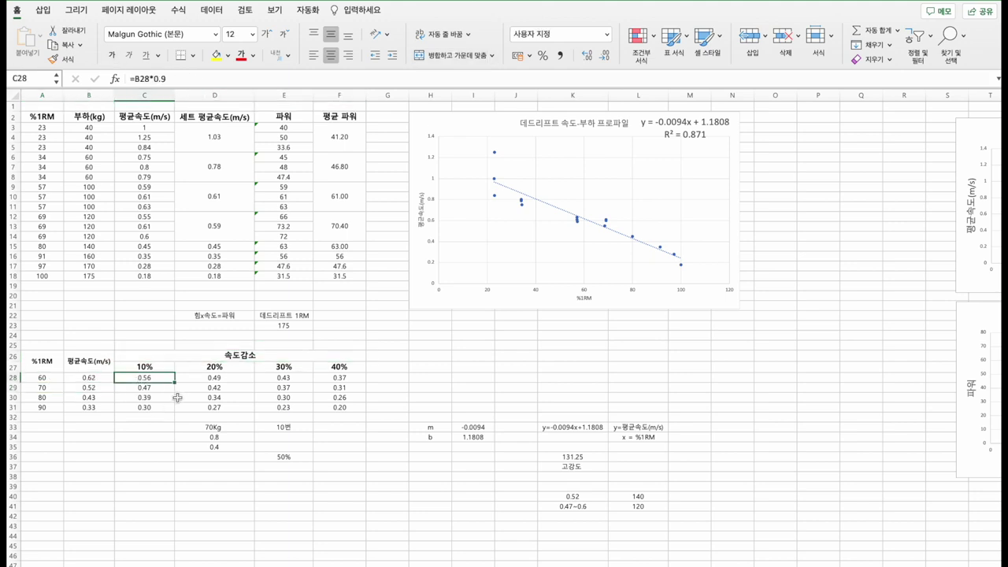
click(203, 379)
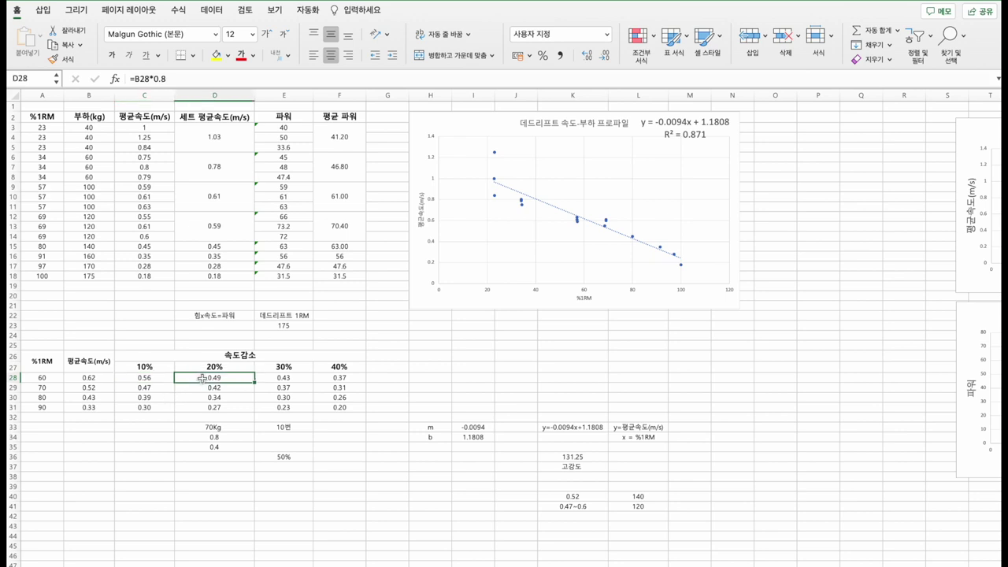
click(316, 370)
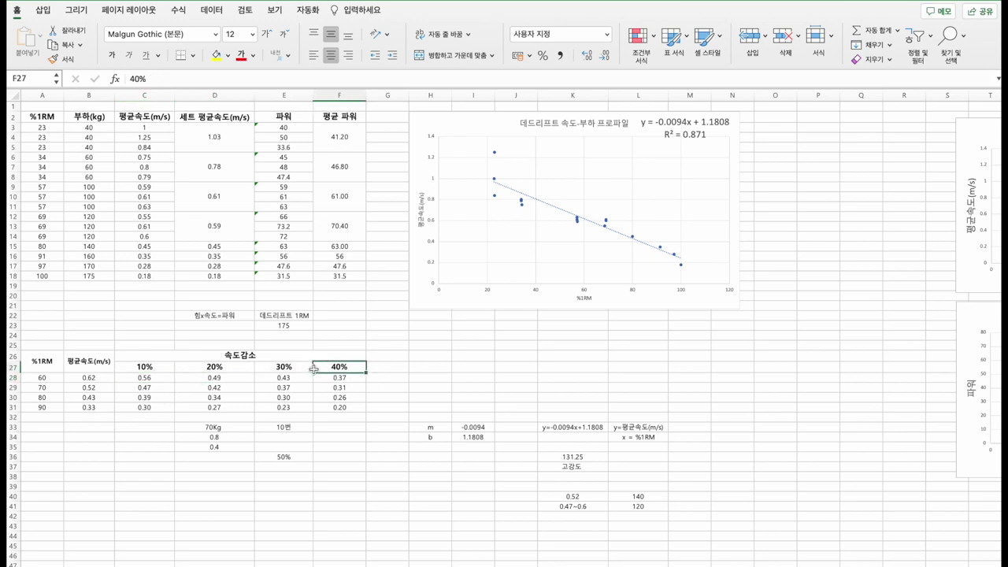
click(309, 386)
click(334, 379)
click(196, 379)
click(316, 380)
click(276, 381)
click(222, 378)
Examine the 20% to 40% velocity-loss columns in D27:F31, focusing on the 20% column
click(230, 371)
key(shift+Right)
key(shift+Right)
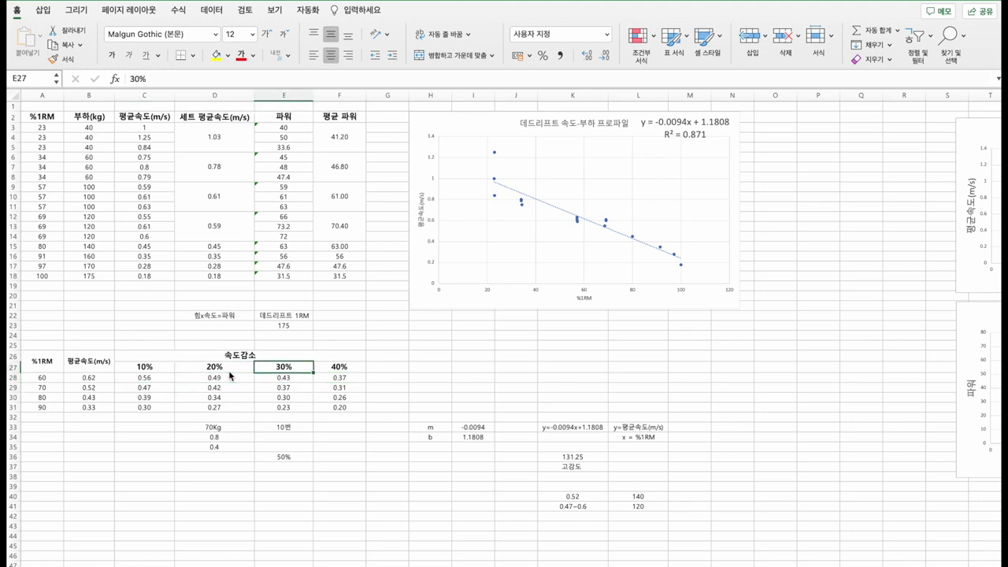
key(shift+Down)
key(shift+Down)
key(shift+Down)
key(shift+Down)
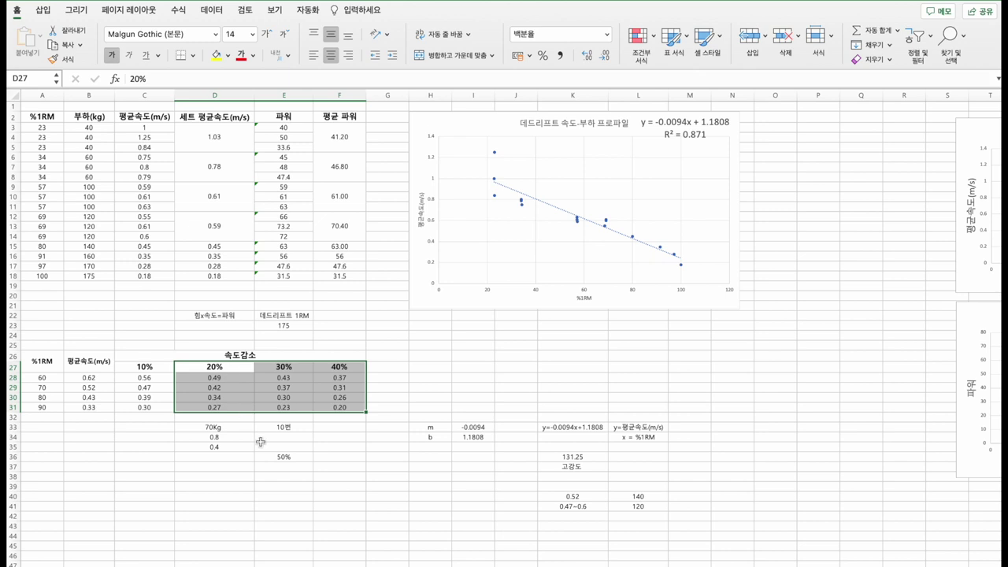
click(228, 457)
drag(208, 366, 243, 408)
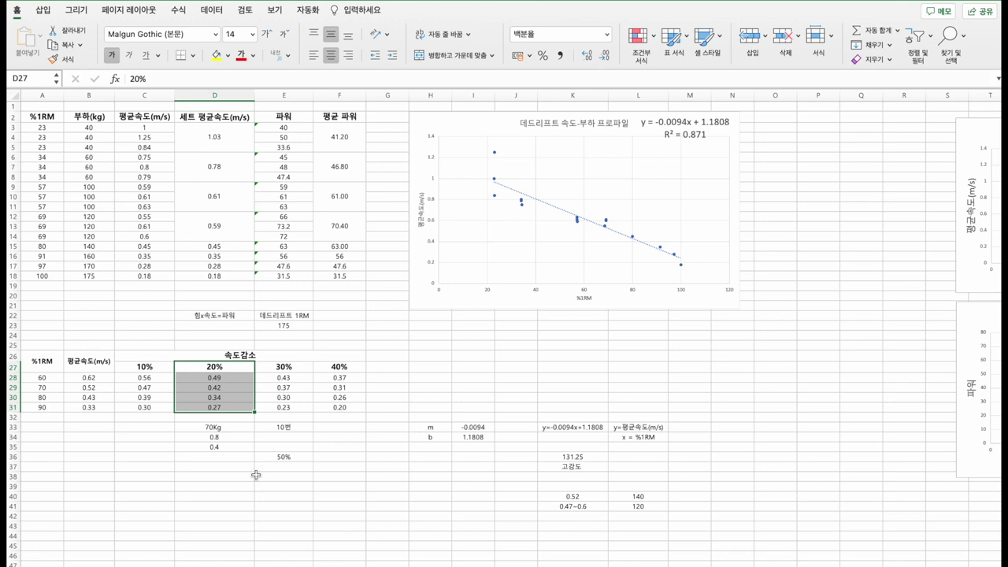
Enter a second example load of 70kg in D40 and its repetitions as 5번 in D41
click(240, 498)
text(70)
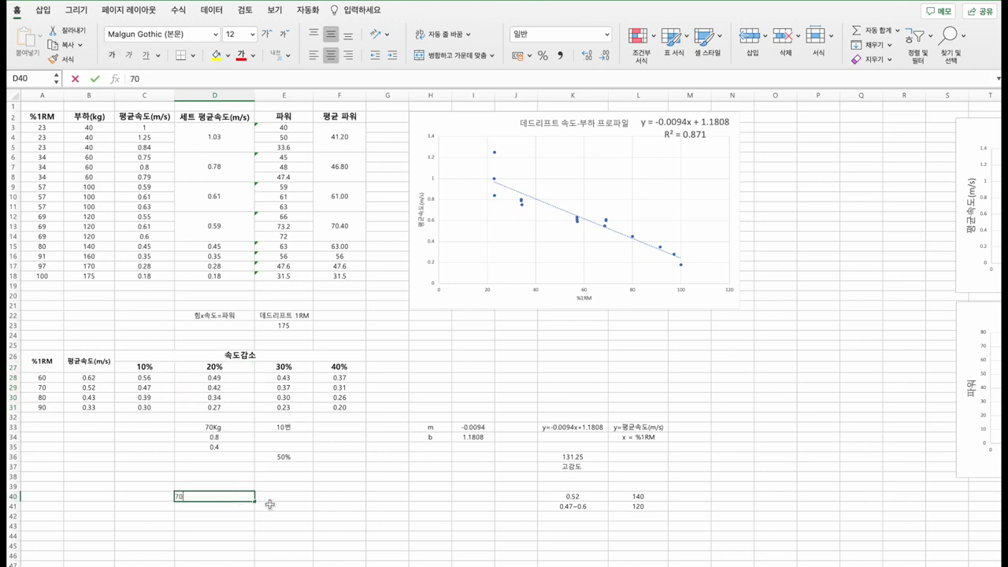
text(kg)
key(Return)
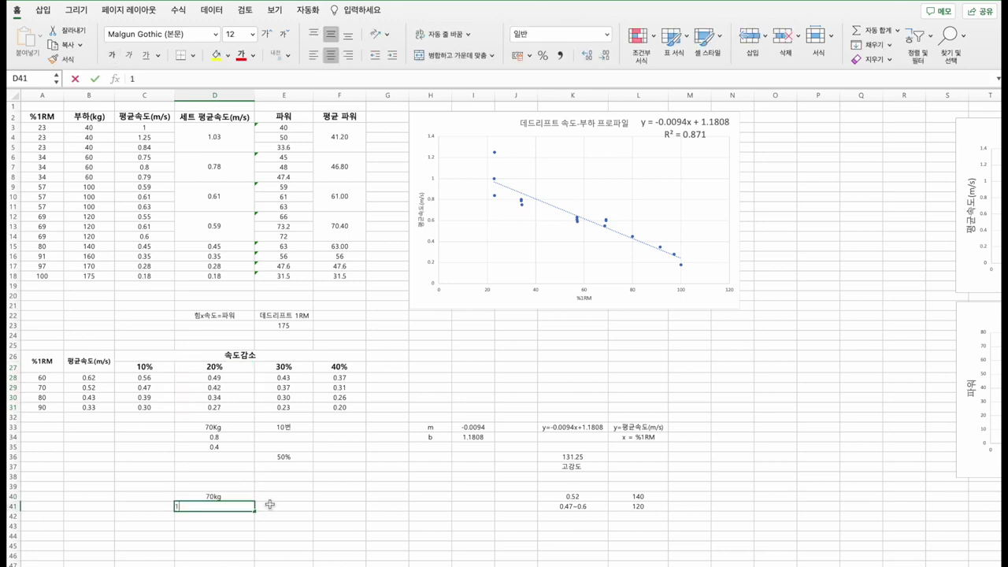
text(5번)
key(Return)
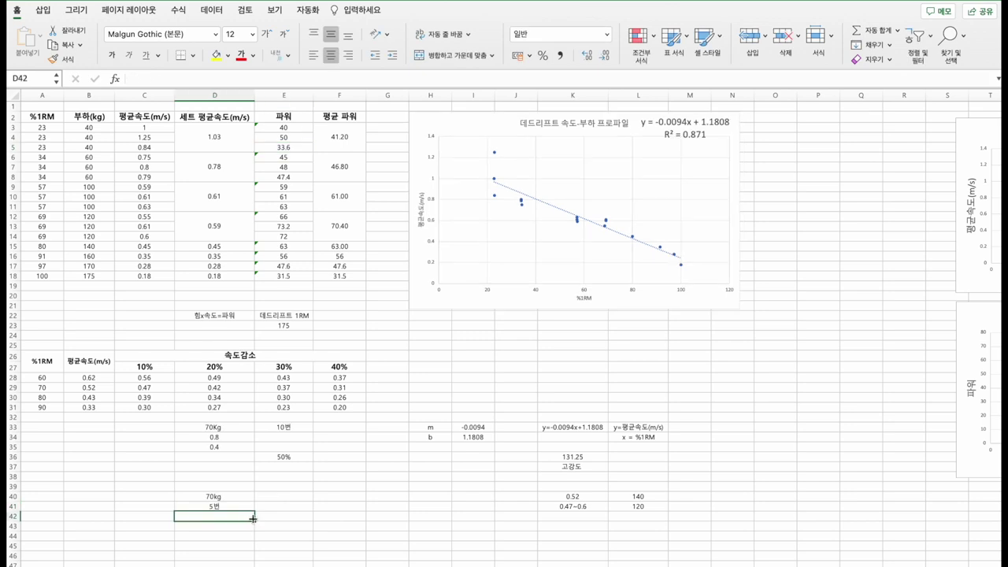
Enter a velocity loss of 15% in D42 and the repetition range 6-7번 in D43
text(20)
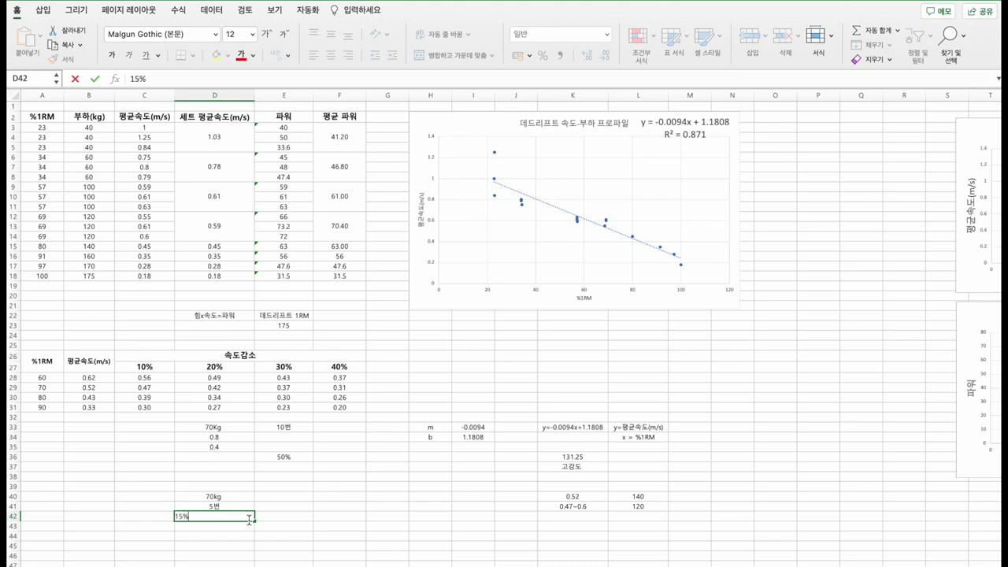
key(Return)
text(6-7번)
key(Return)
click(249, 525)
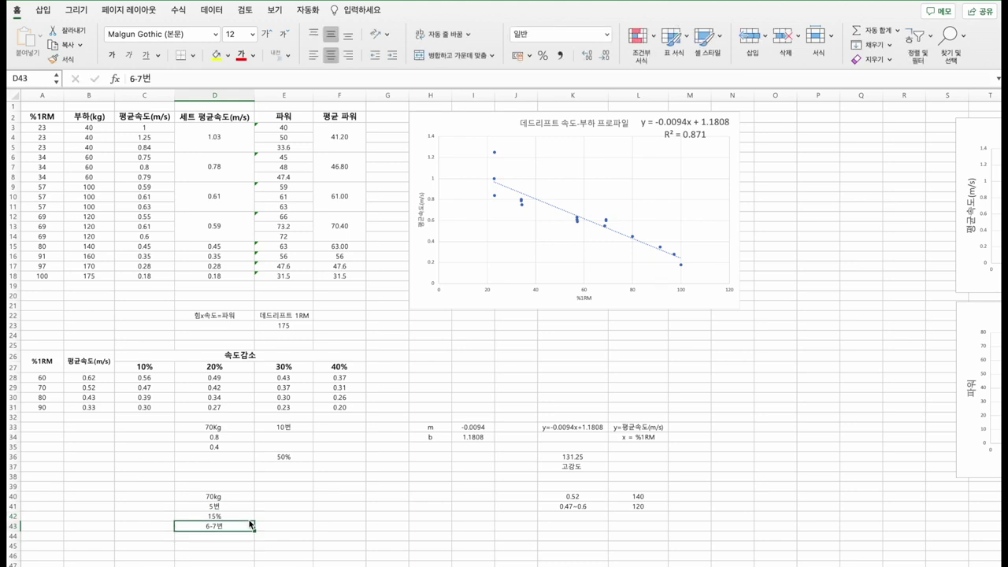
Enter 20% in E42 and compare it with the 15% velocity loss in D42
key(ctrl+z)
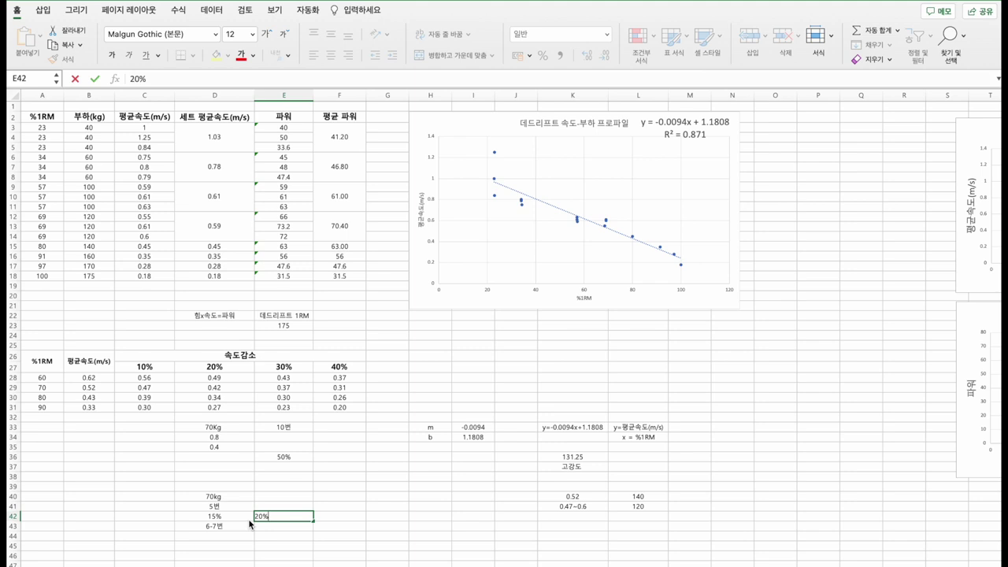
key(Right)
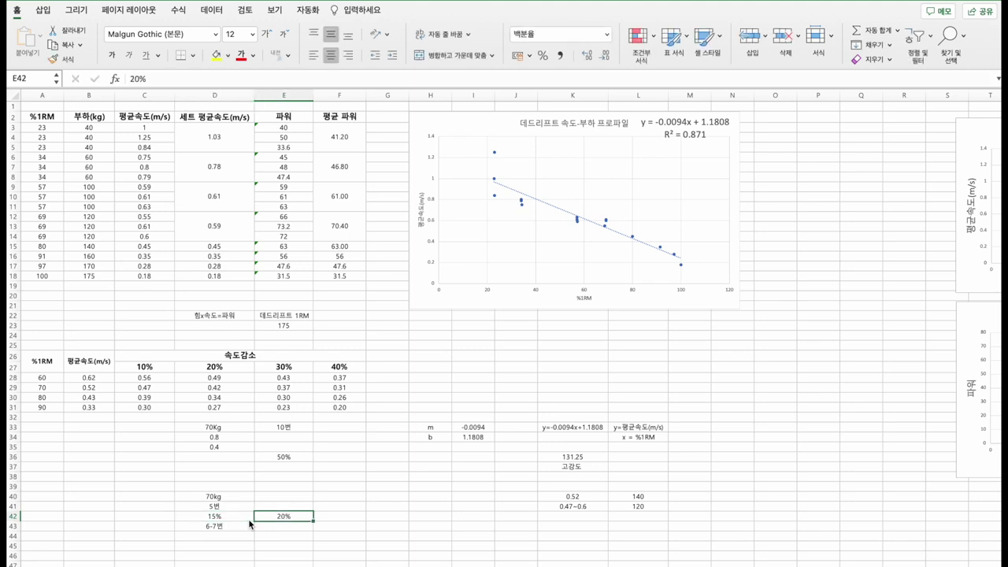
key(Left)
key(Right)
key(Left)
key(Right)
key(Left)
key(Right)
key(Left)
key(Left)
key(Left)
key(Left)
key(Up)
key(Up)
key(Up)
key(Up)
key(Up)
key(Up)
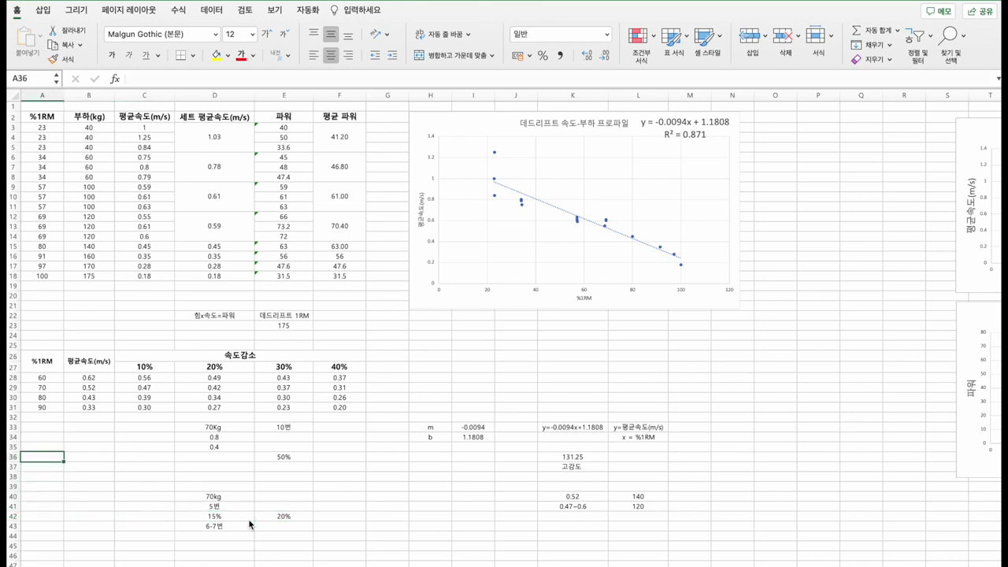